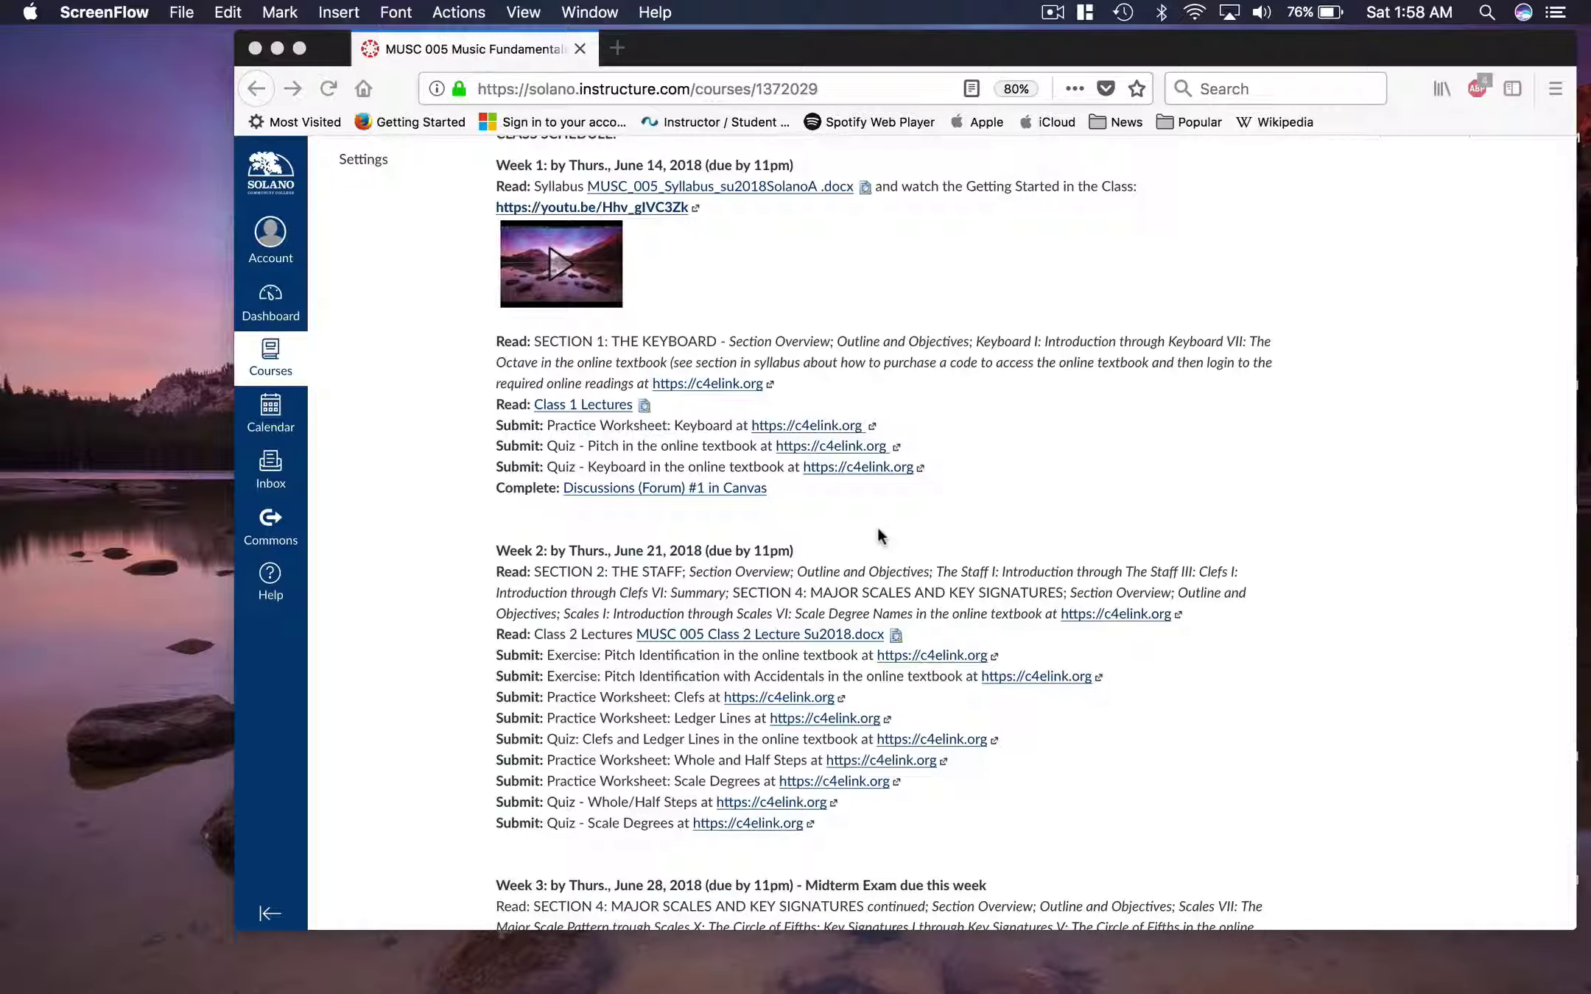
# Launch MuseScore 2 and start a new score titled 'asdf'
pyautogui.moveTo(660, 991)
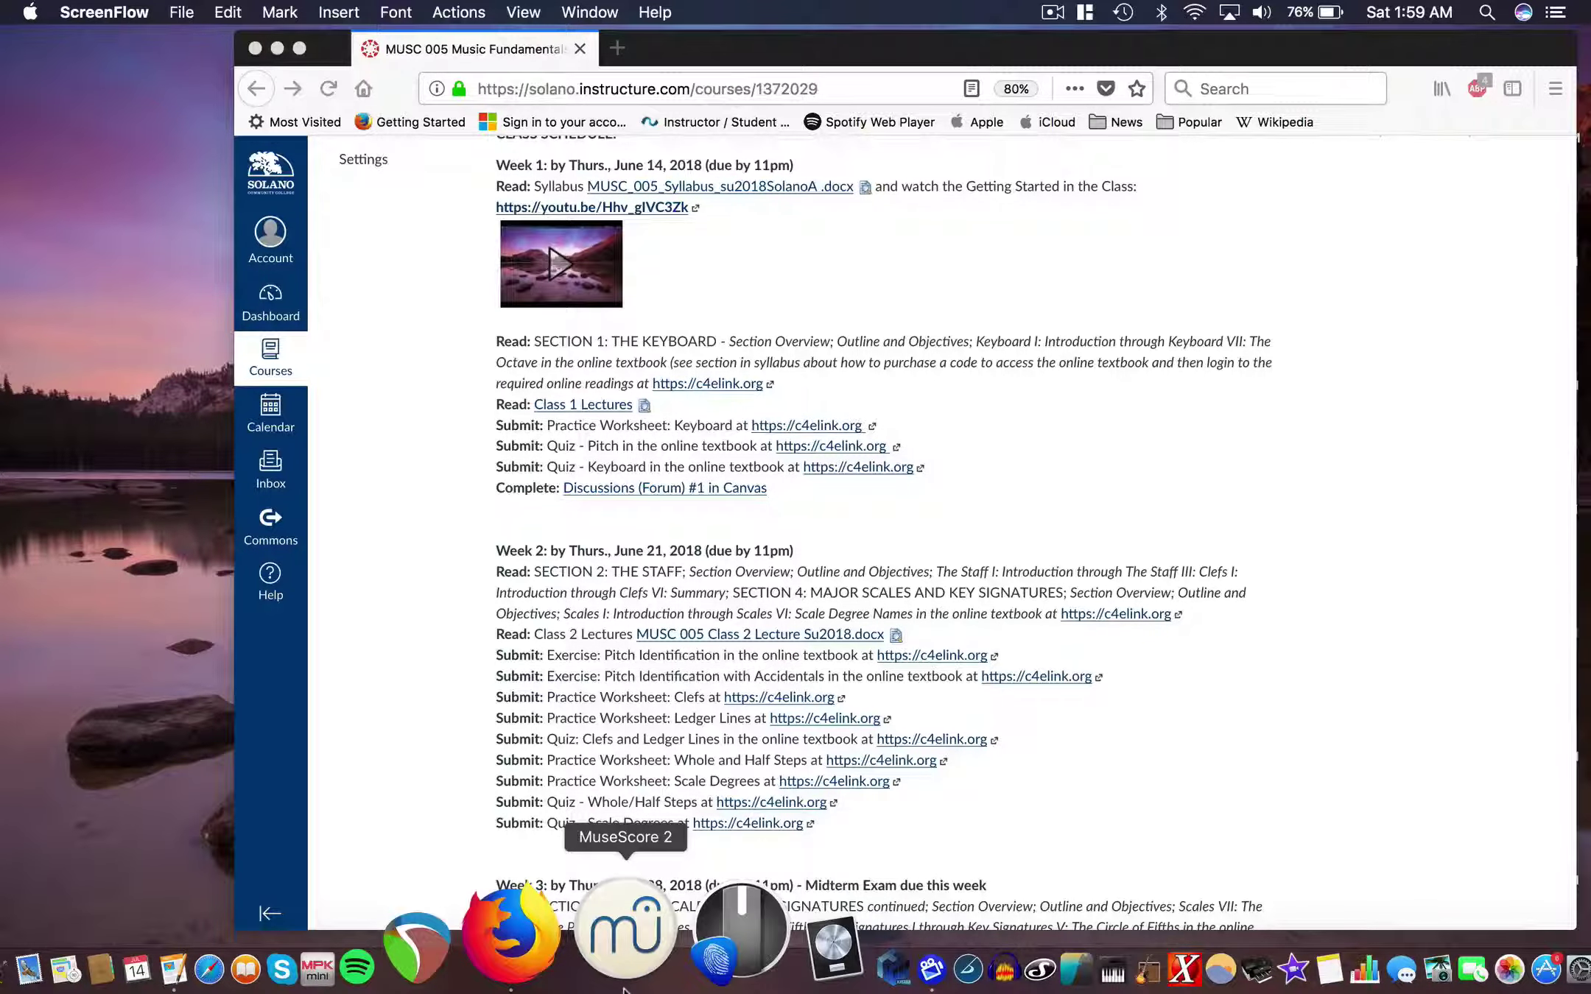
pyautogui.click(623, 990)
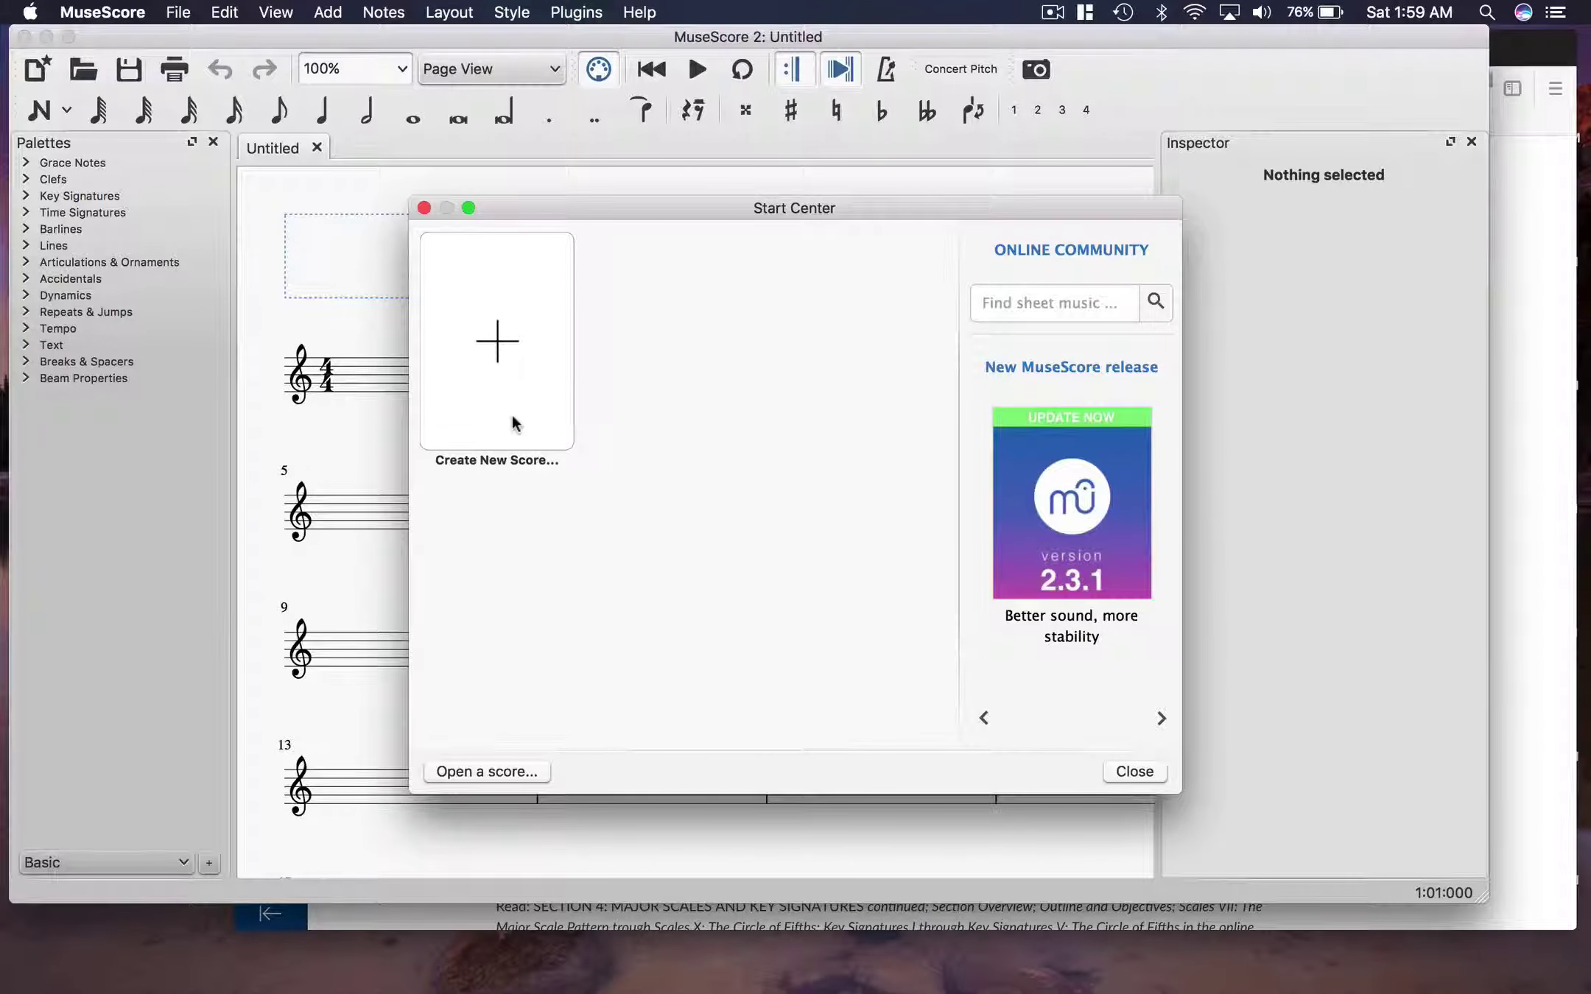
pyautogui.click(500, 339)
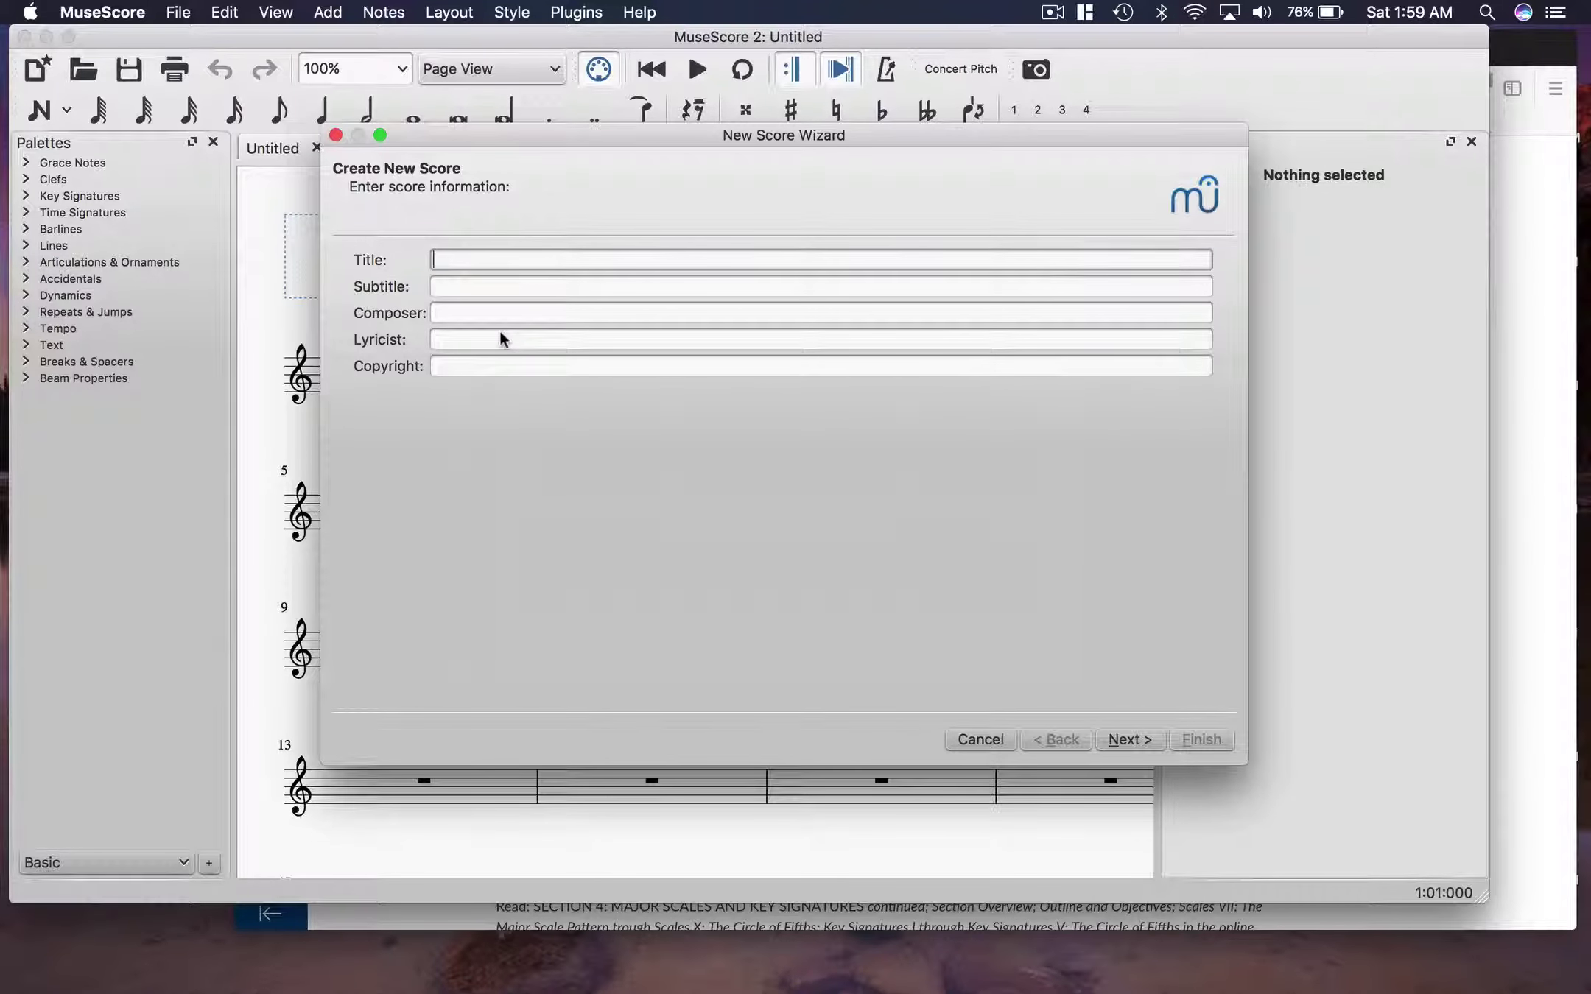
pyautogui.write('asdf')
pyautogui.click(500, 333)
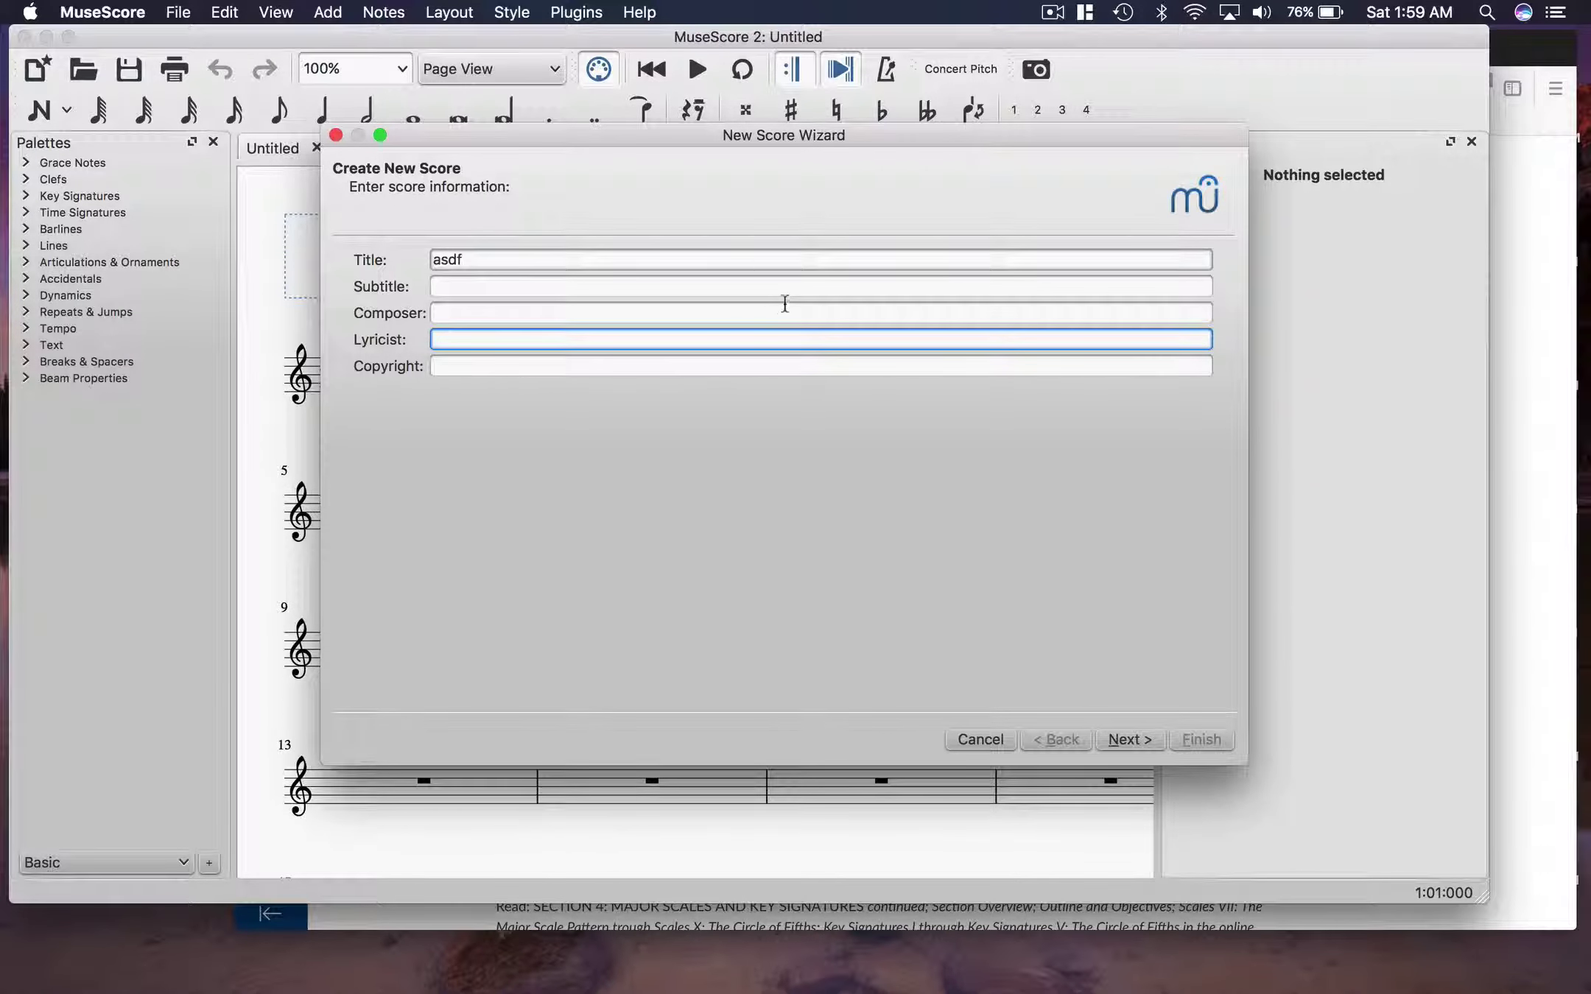
# Choose the Grand Staff template from the General section for the new score
pyautogui.click(1129, 741)
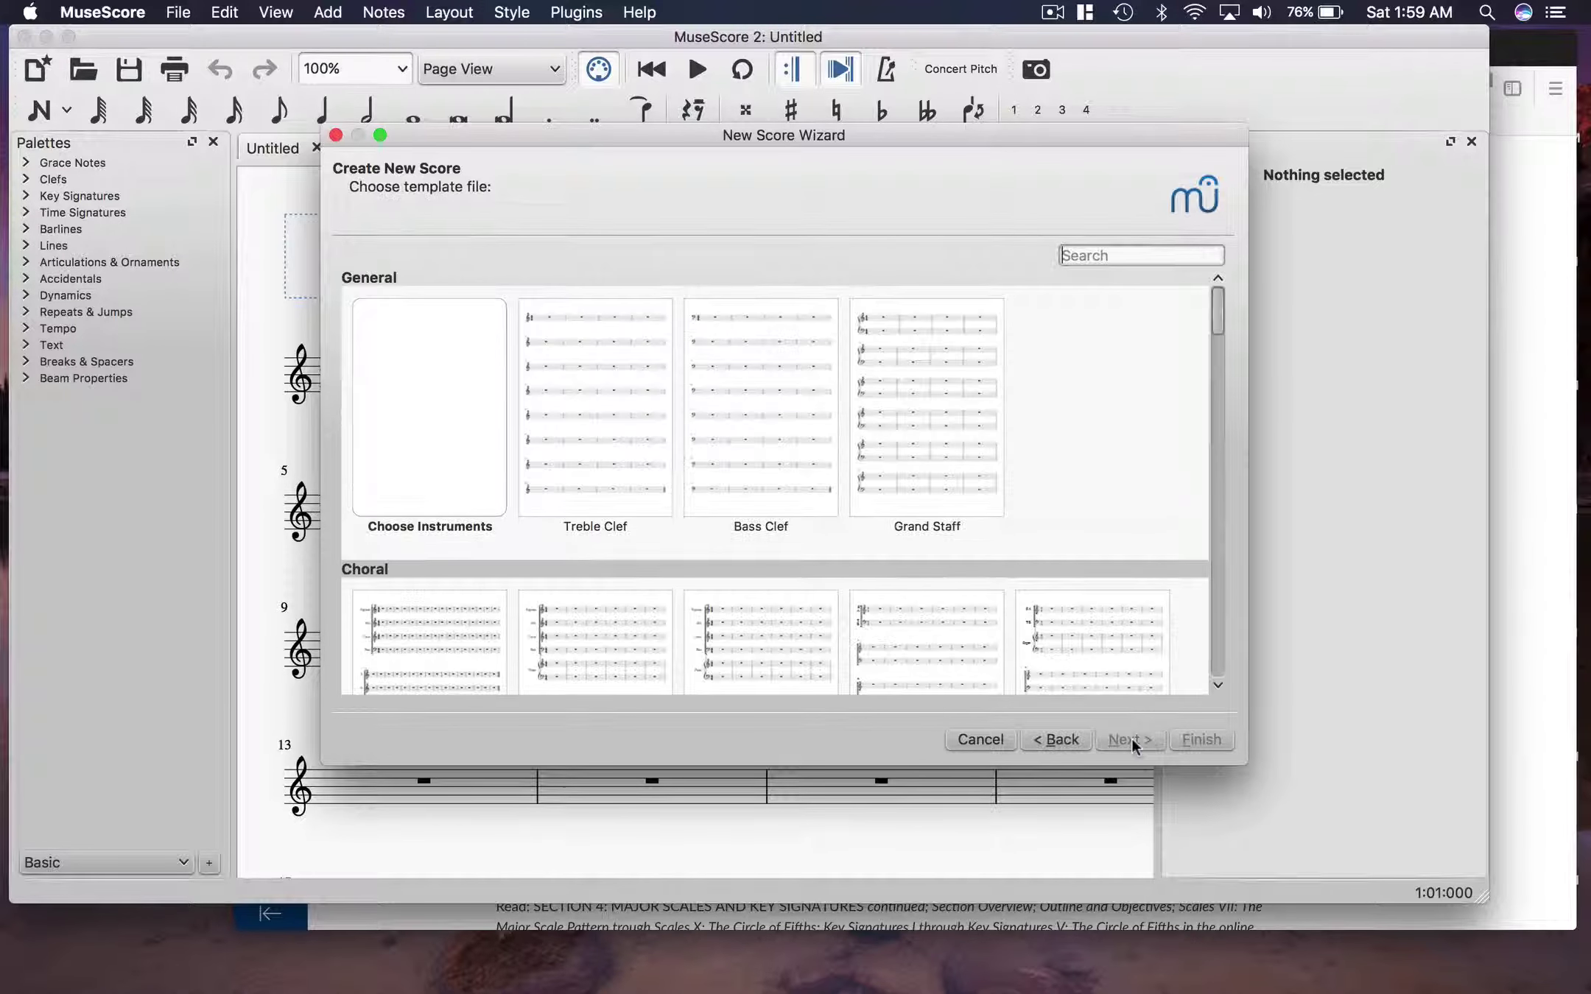
pyautogui.doubleClick(938, 442)
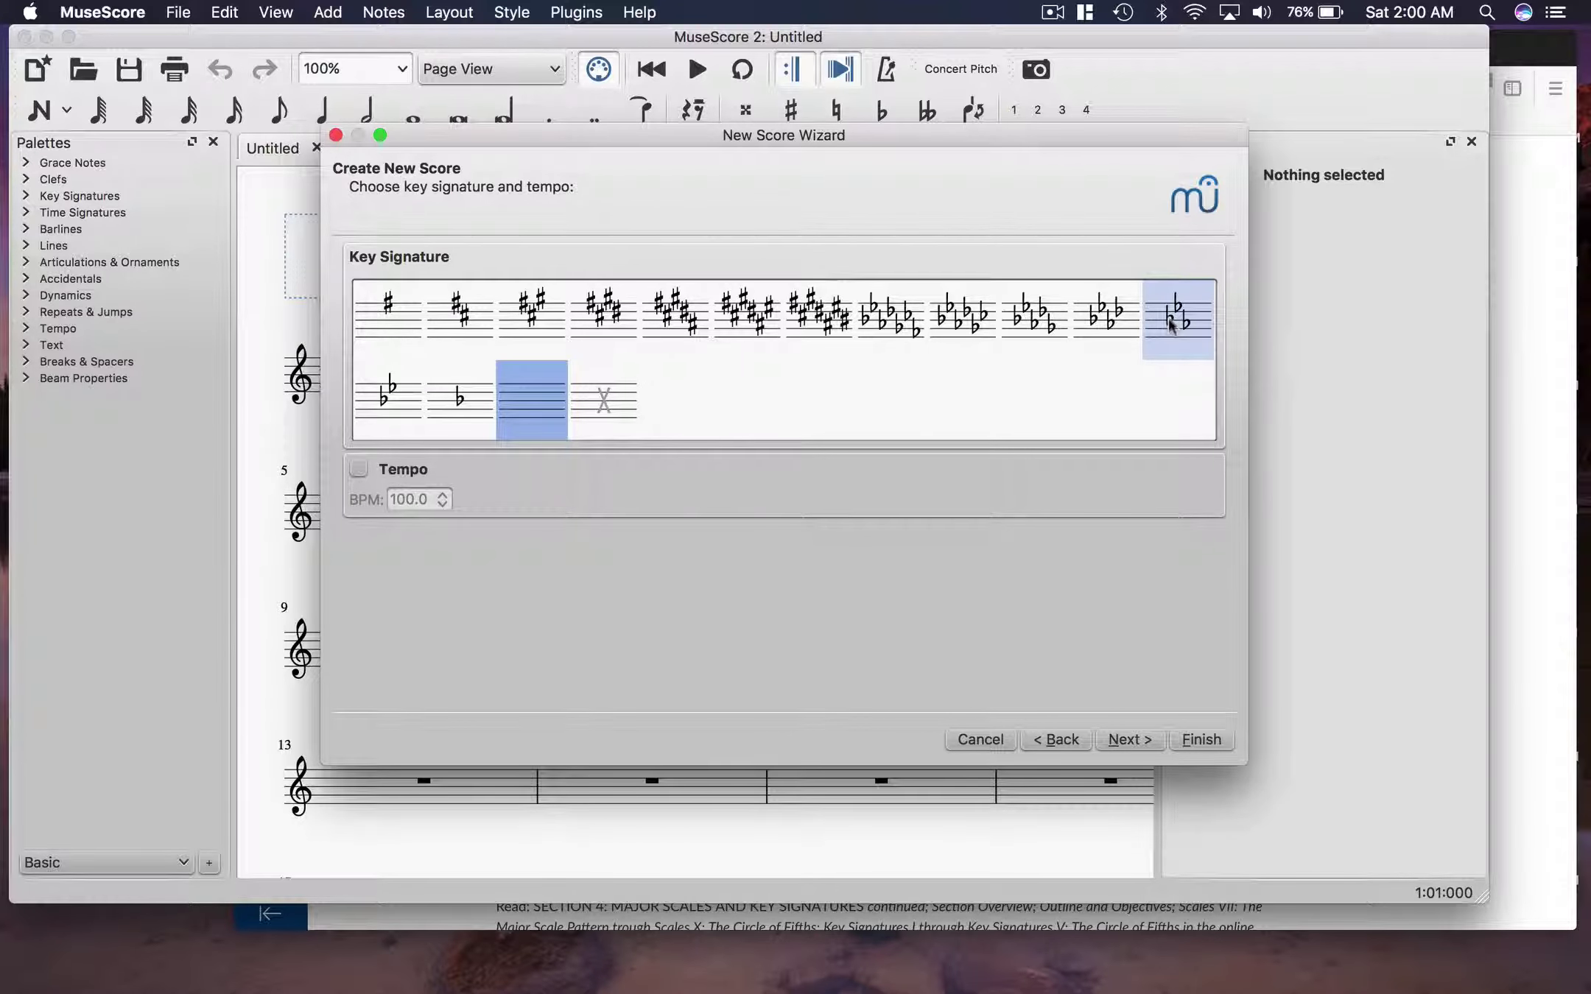
# Pick the three-flat key signature (E♭ major / C minor)
pyautogui.click(1171, 315)
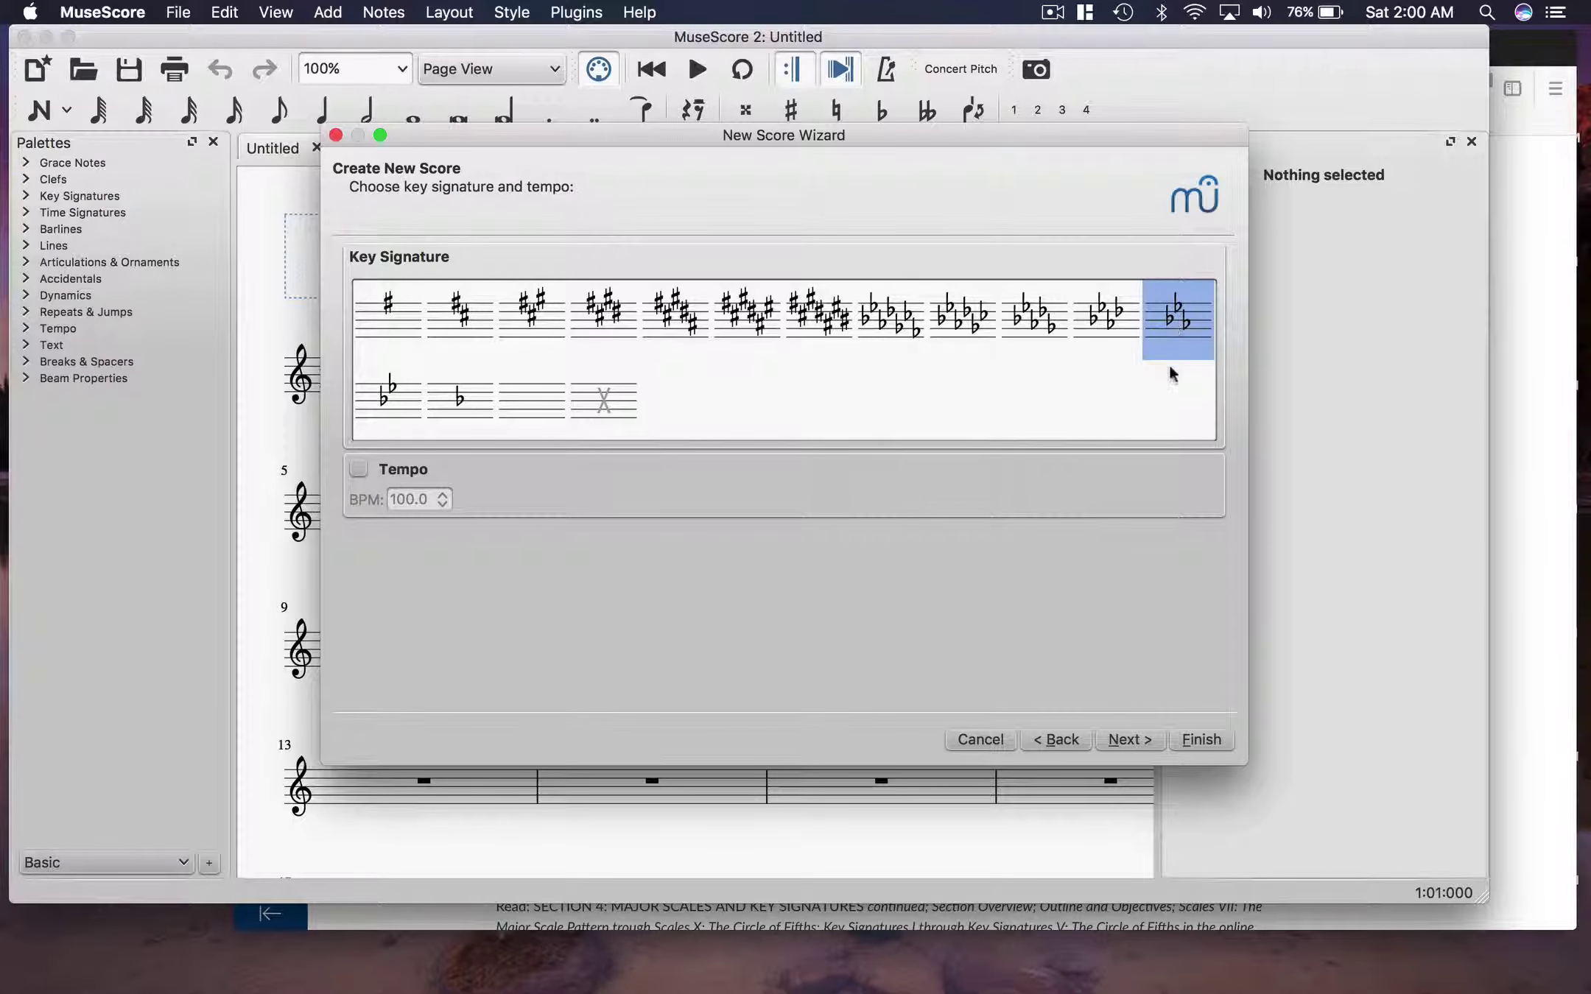
# Set the time signature to 6/8
pyautogui.click(1129, 740)
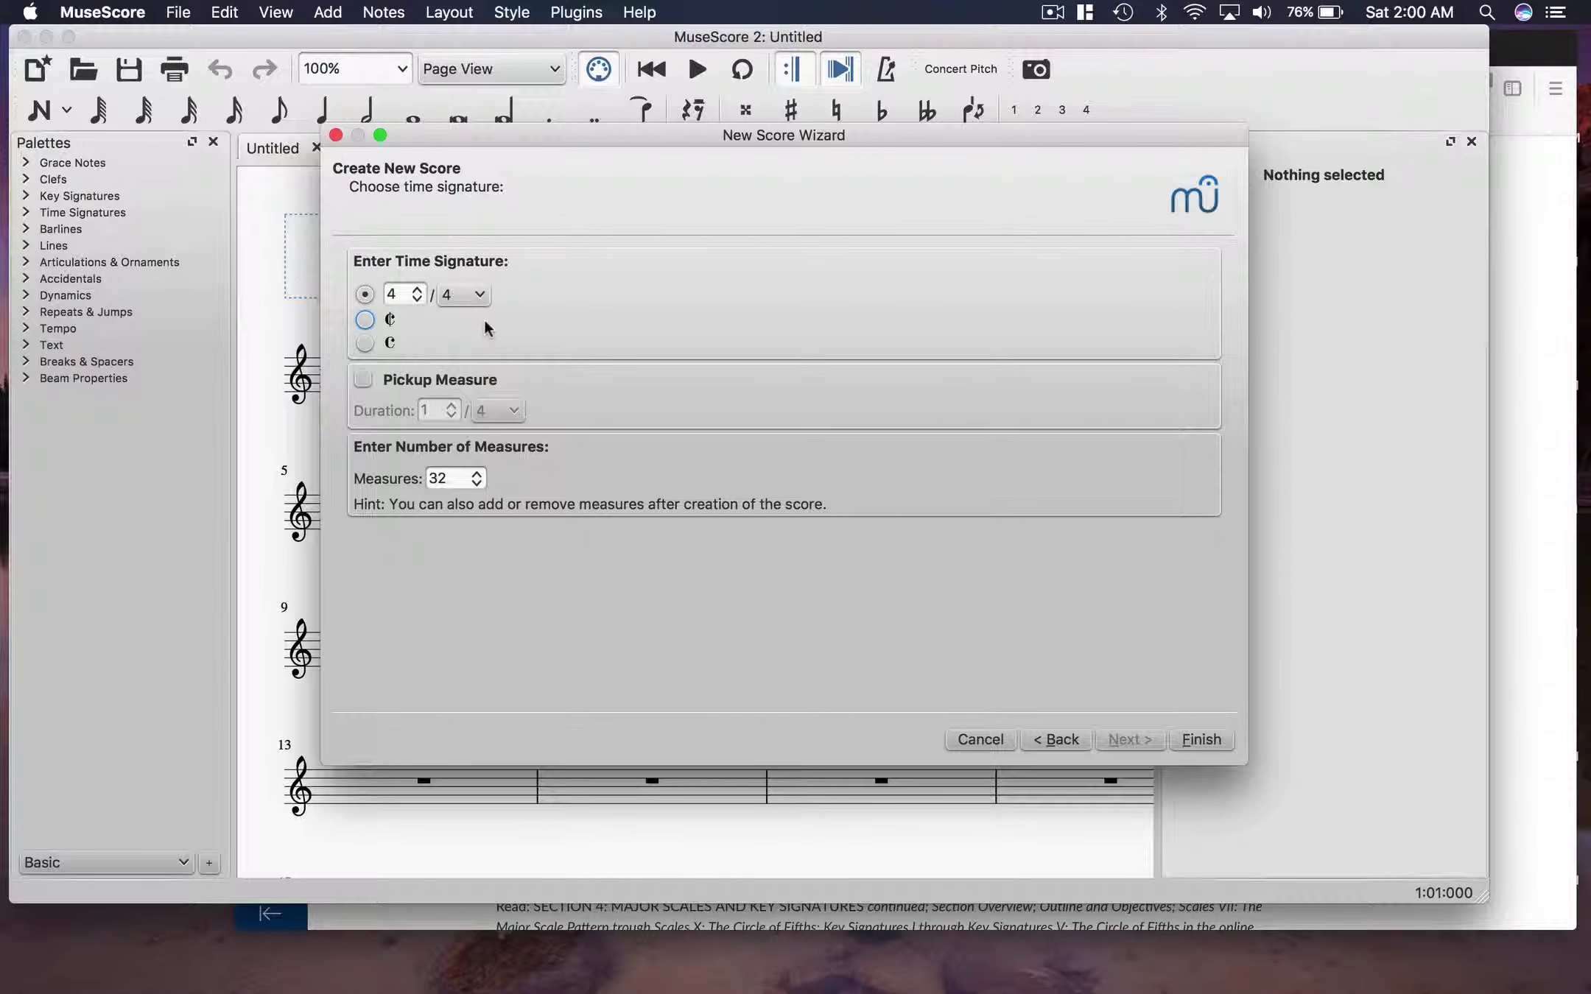
pyautogui.click(397, 297)
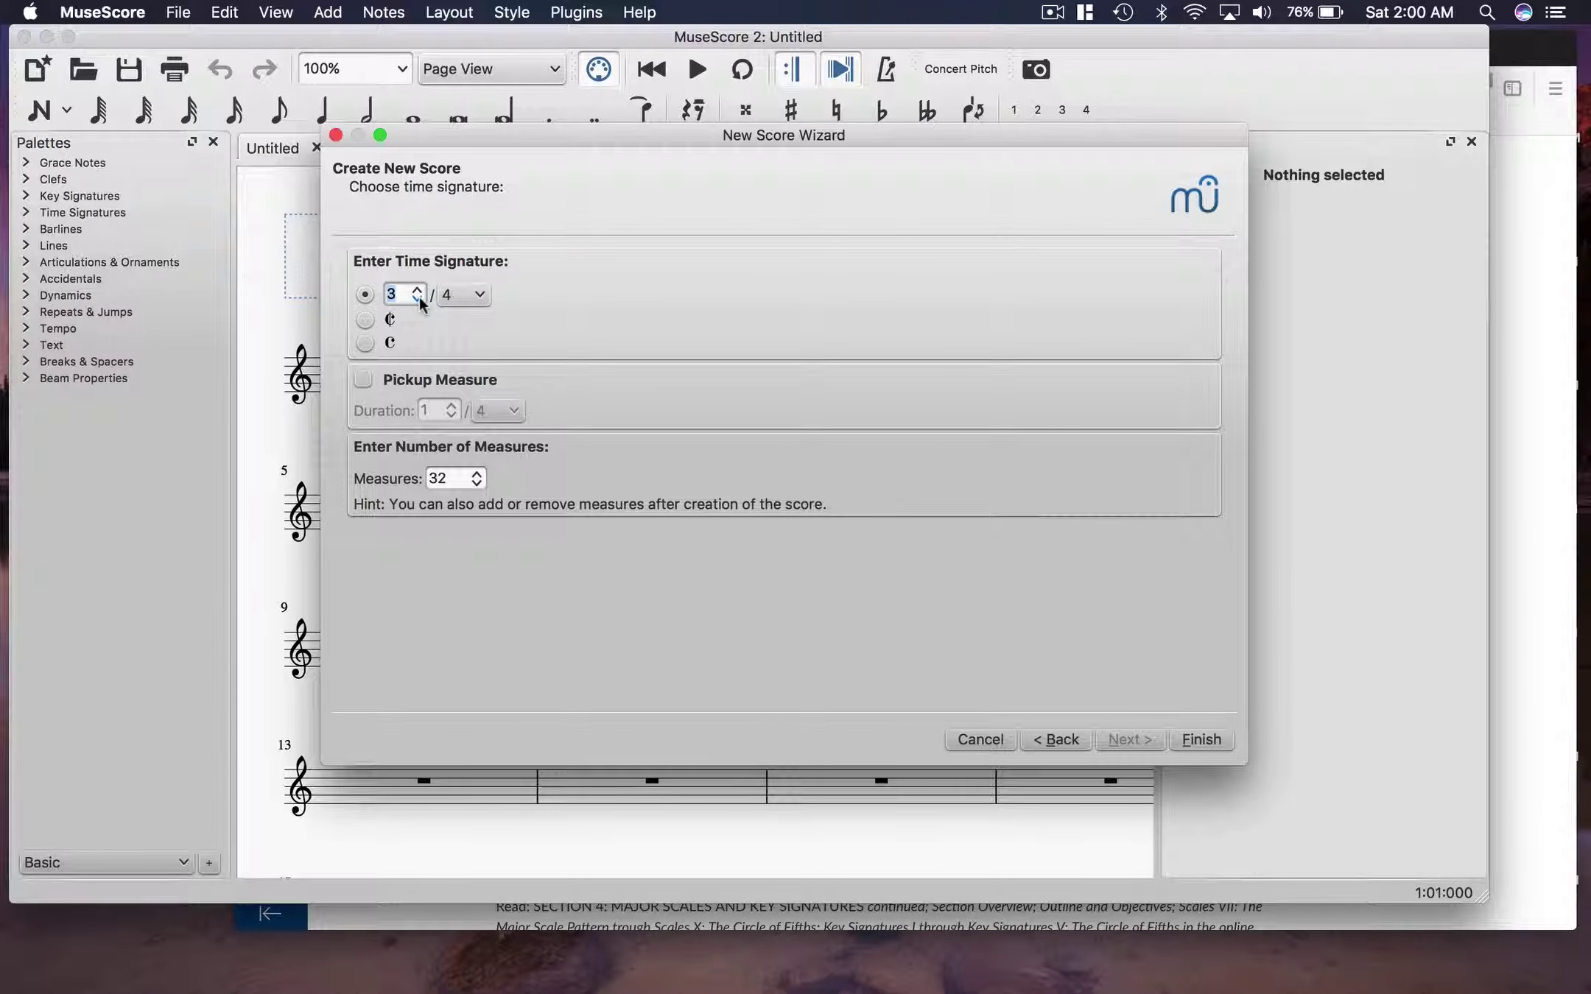
pyautogui.click(419, 291)
pyautogui.click(418, 292)
pyautogui.click(417, 298)
pyautogui.click(417, 289)
pyautogui.click(417, 290)
pyautogui.click(417, 289)
pyautogui.click(467, 294)
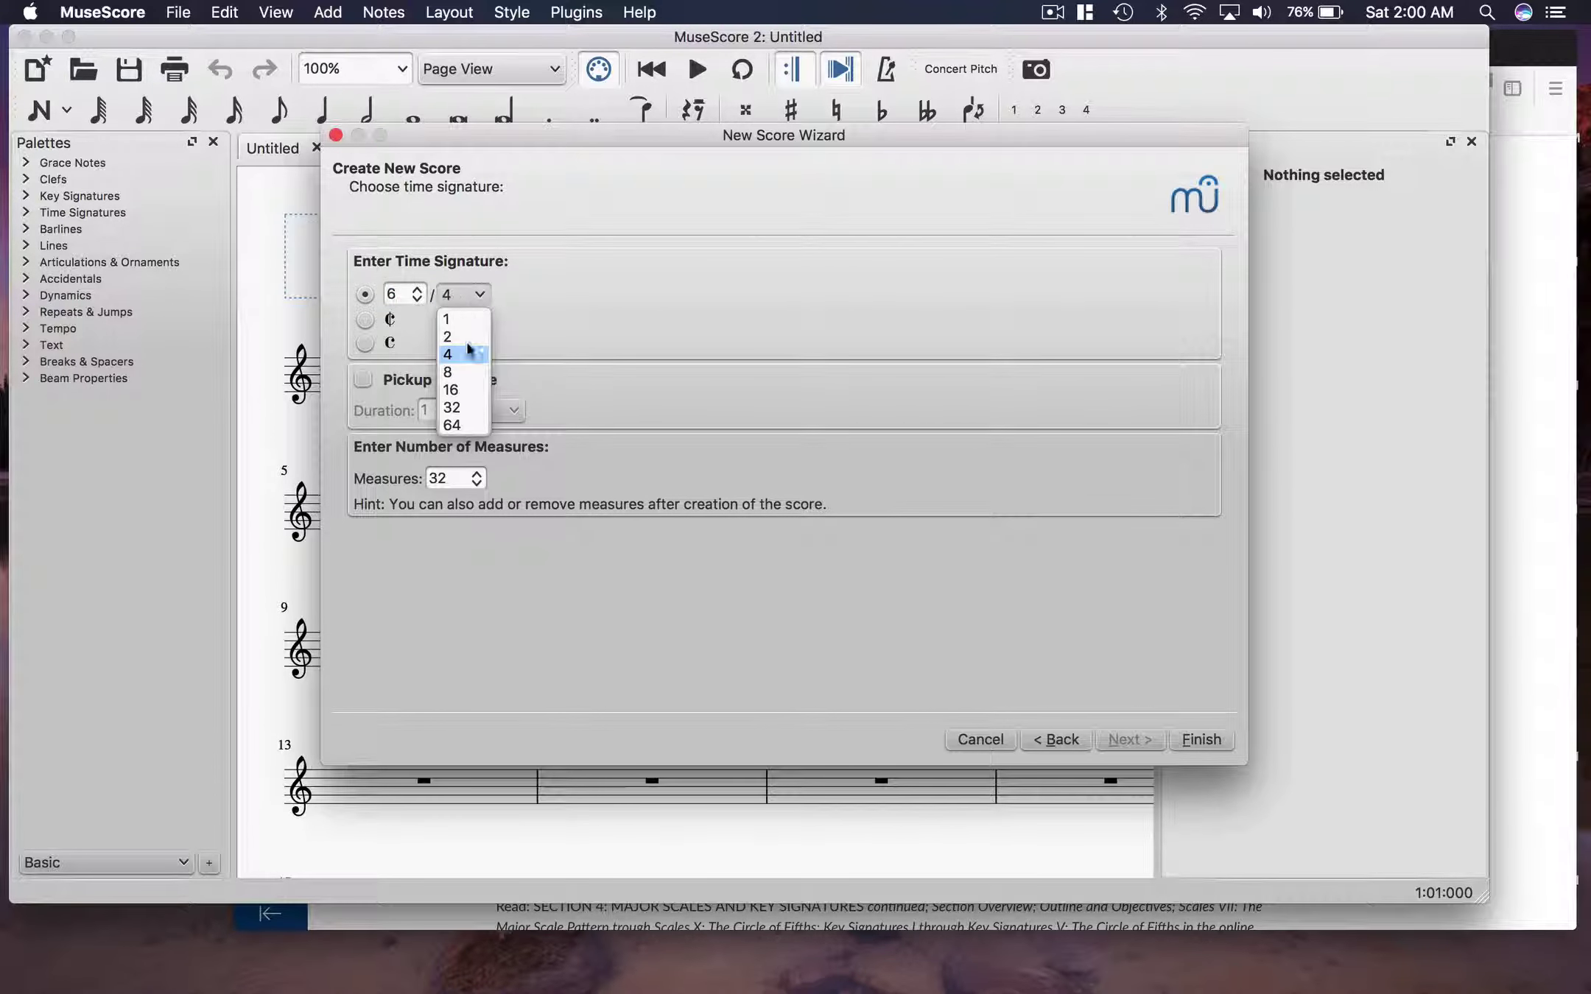
pyautogui.click(463, 374)
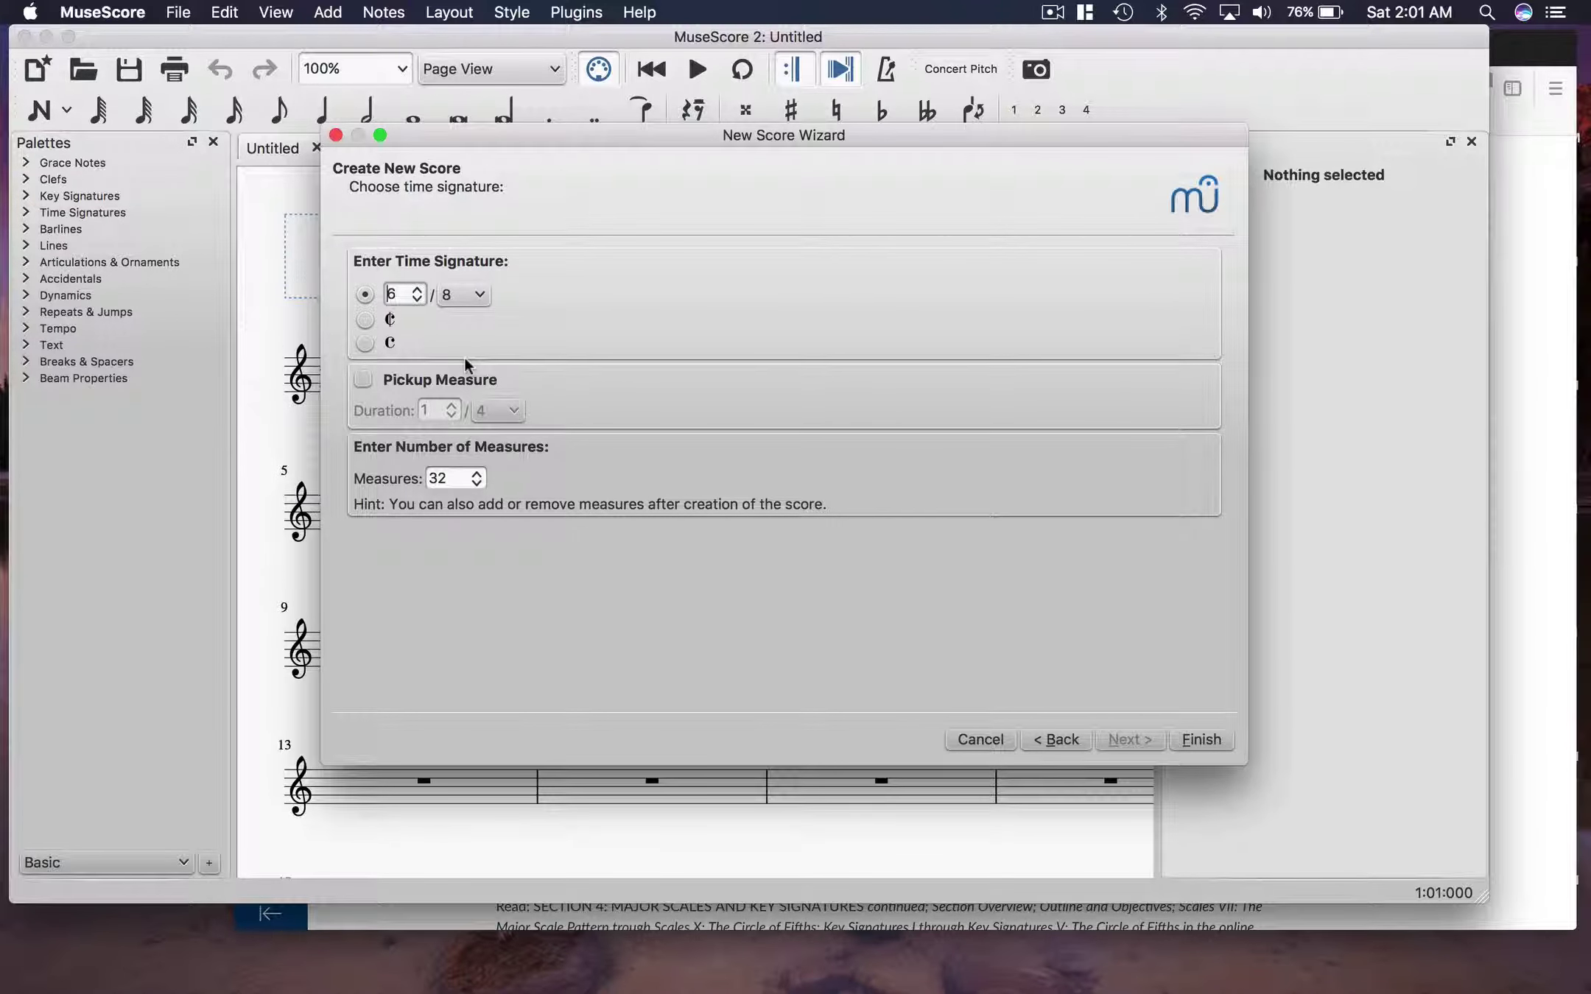
# Set the score's measure count to 32
pyautogui.click(473, 472)
pyautogui.click(476, 482)
pyautogui.click(477, 482)
pyautogui.click(476, 483)
pyautogui.click(476, 482)
pyautogui.click(477, 482)
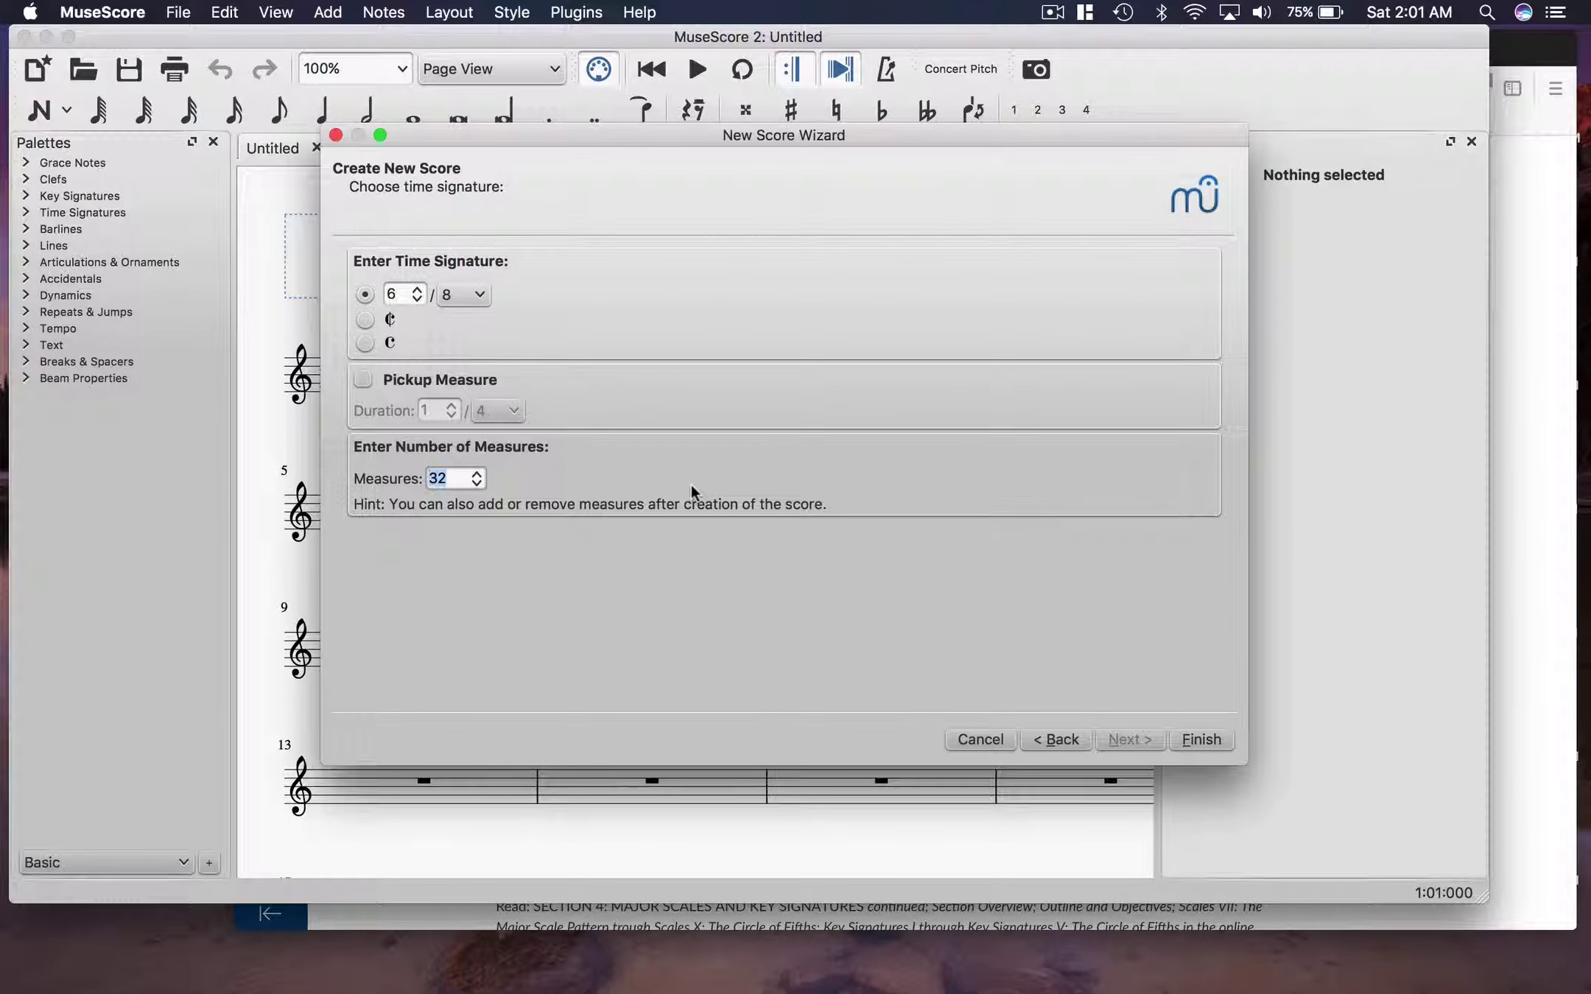
# Create the score and delete measures 18 through 33
pyautogui.click(1203, 740)
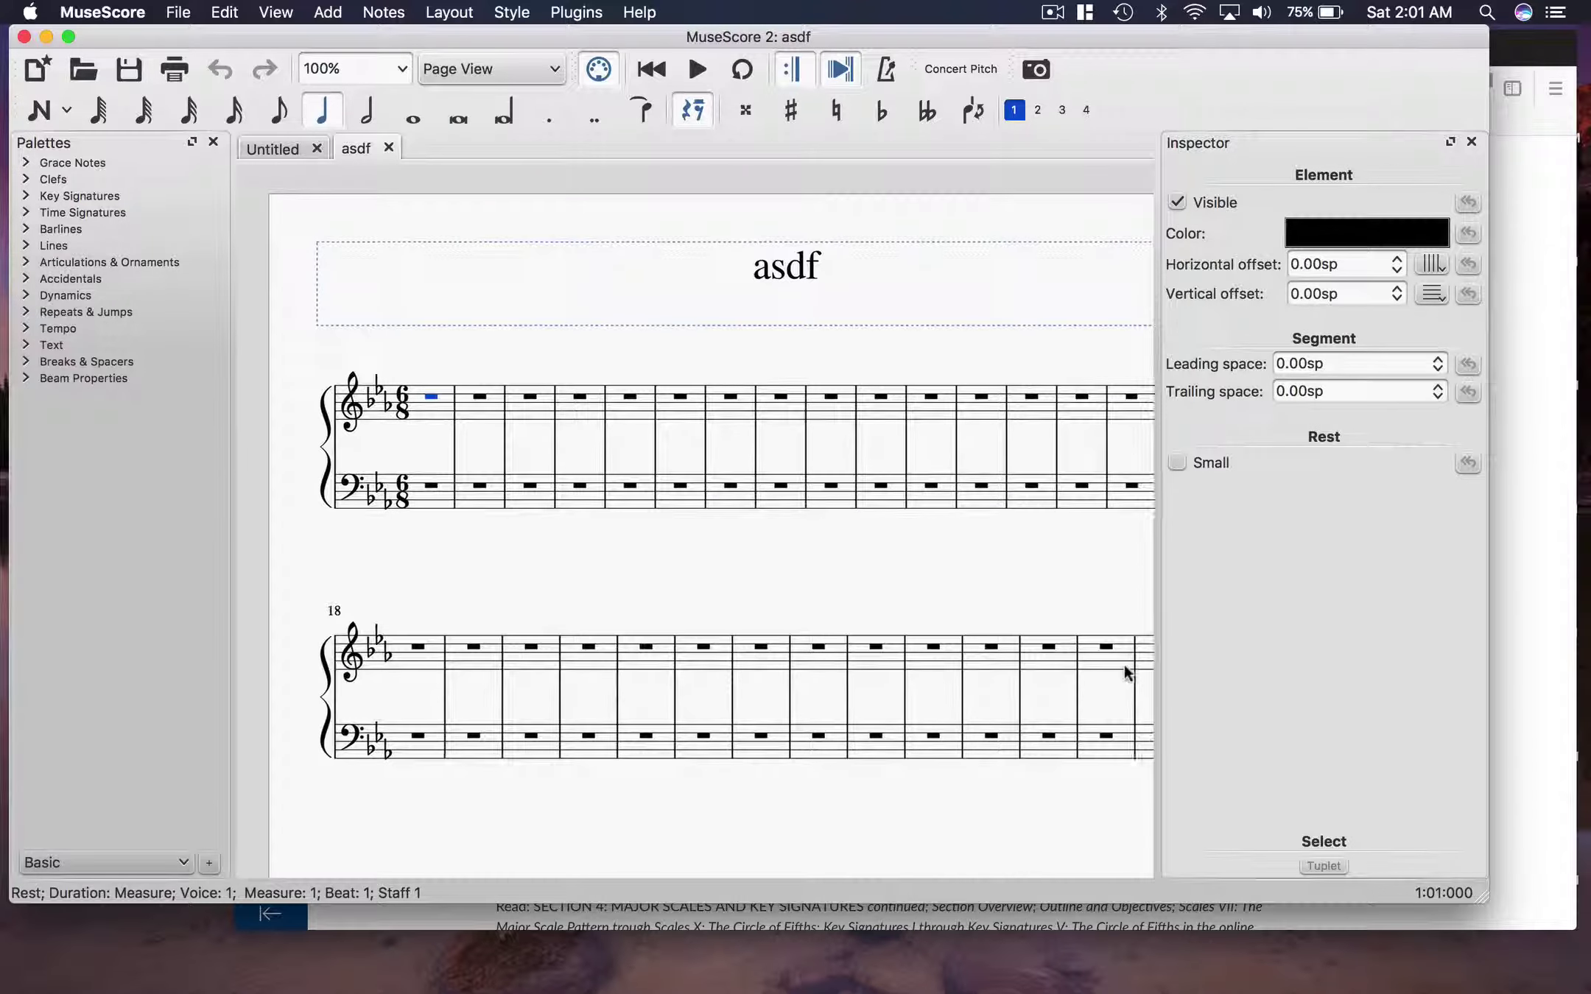
pyautogui.hscroll(3, 1124, 672)
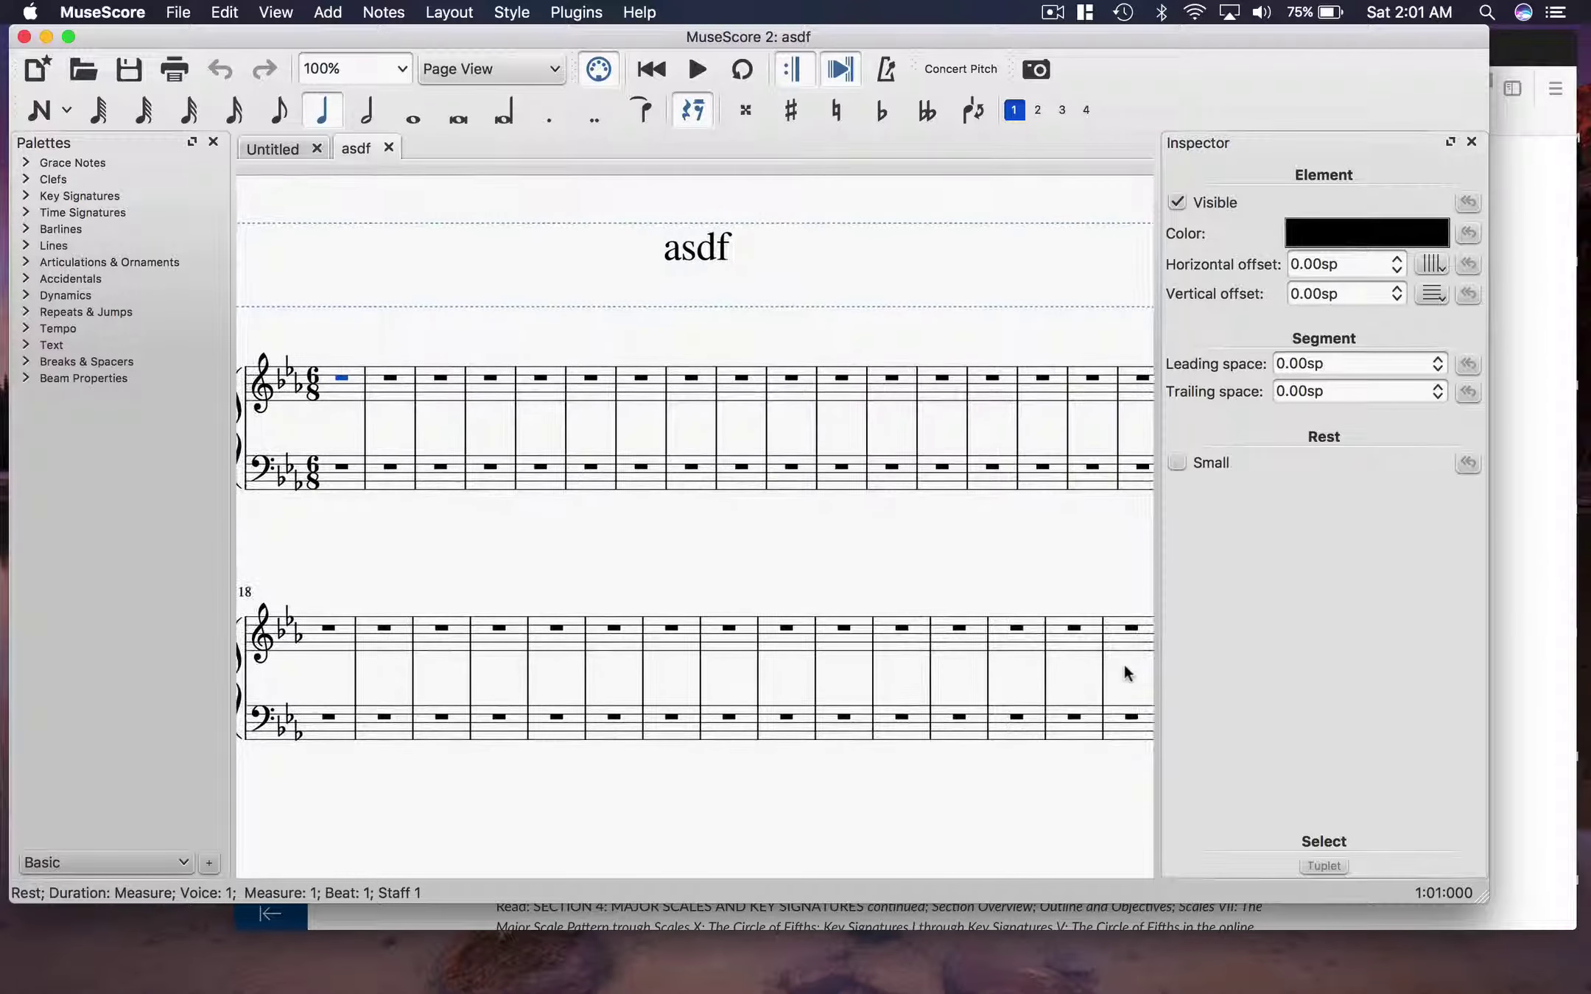
pyautogui.hscroll(2, 1124, 671)
pyautogui.click(308, 613)
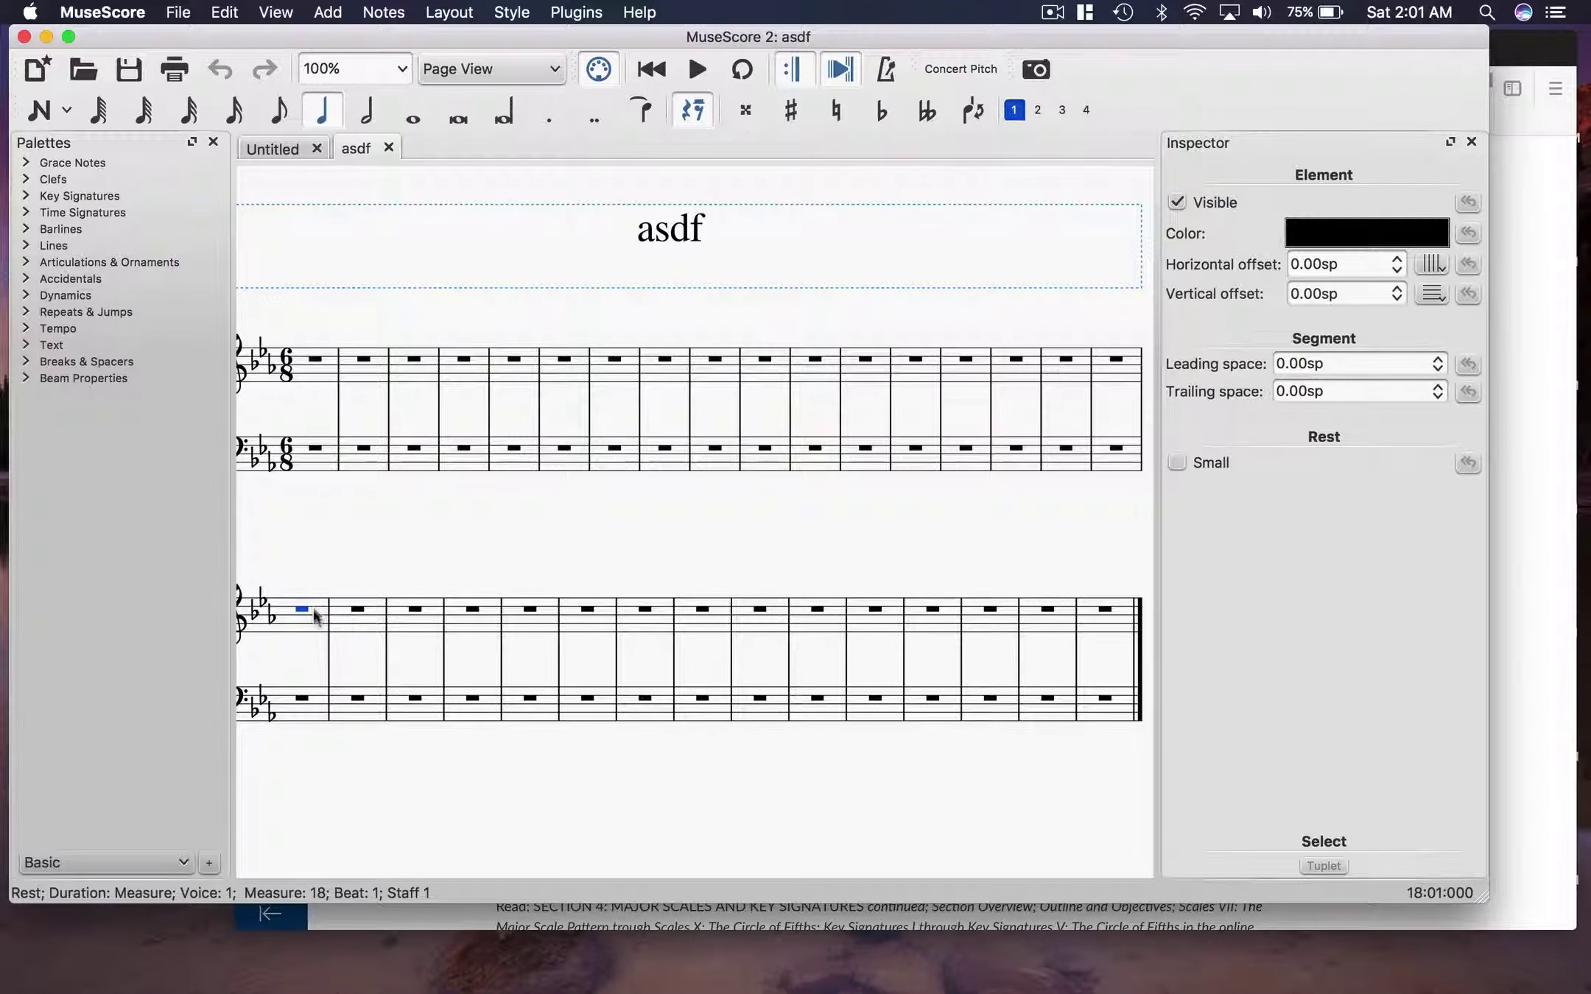
pyautogui.click(315, 617)
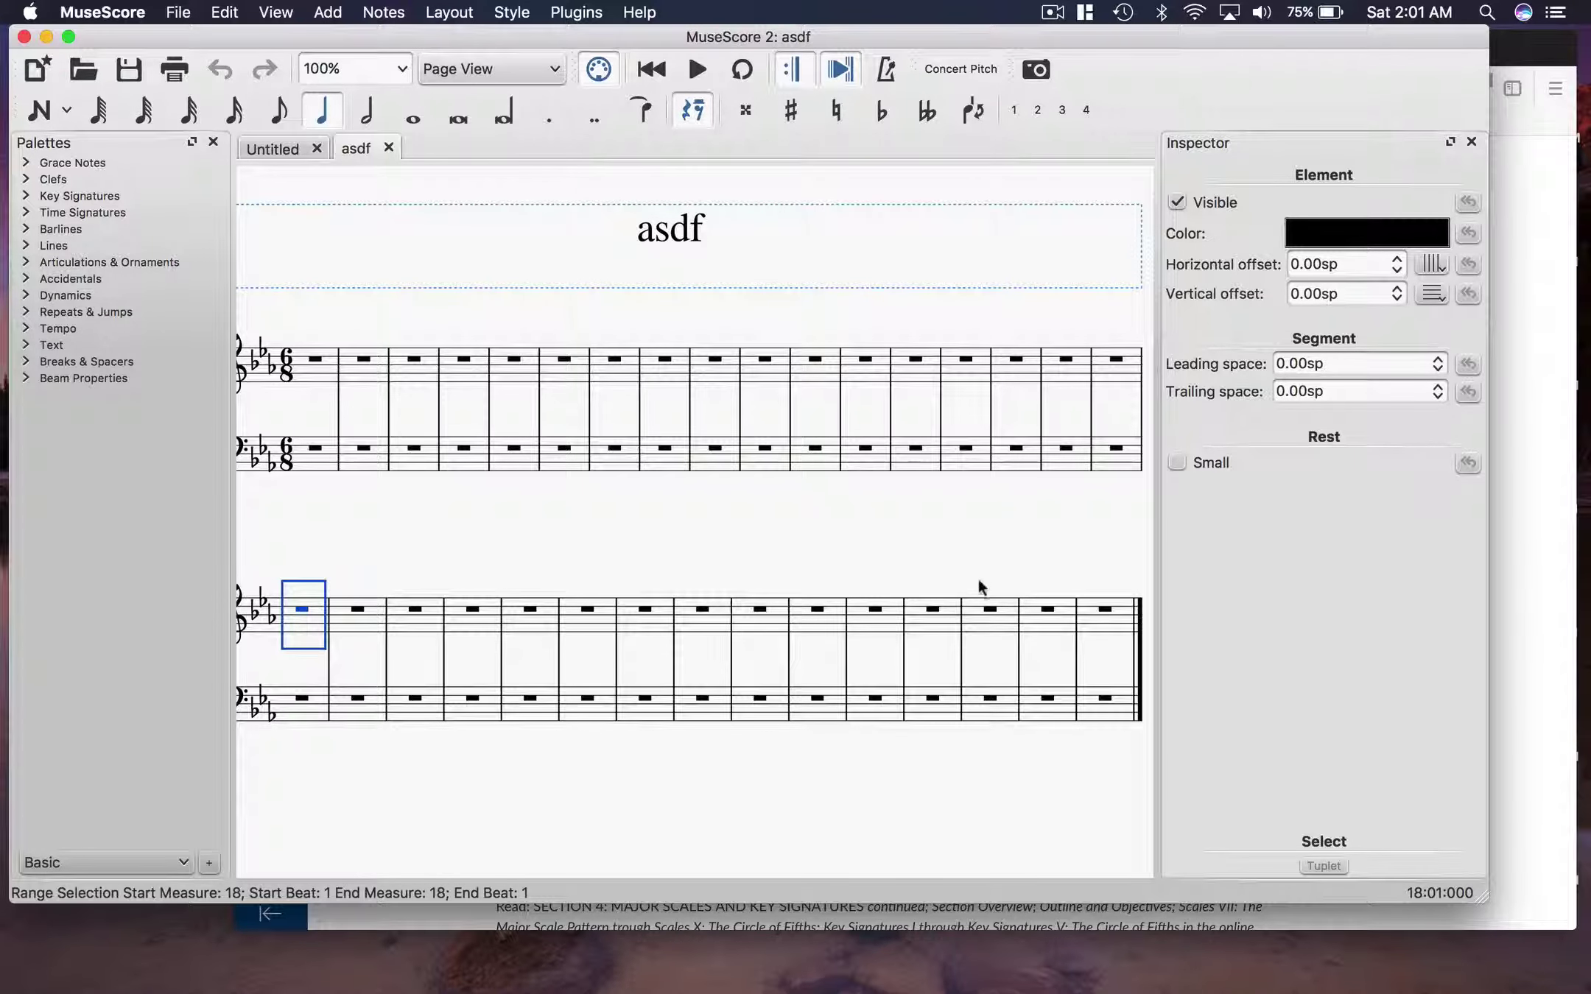
pyautogui.keyDown('shift'); pyautogui.click(1091, 608); pyautogui.keyUp('shift')
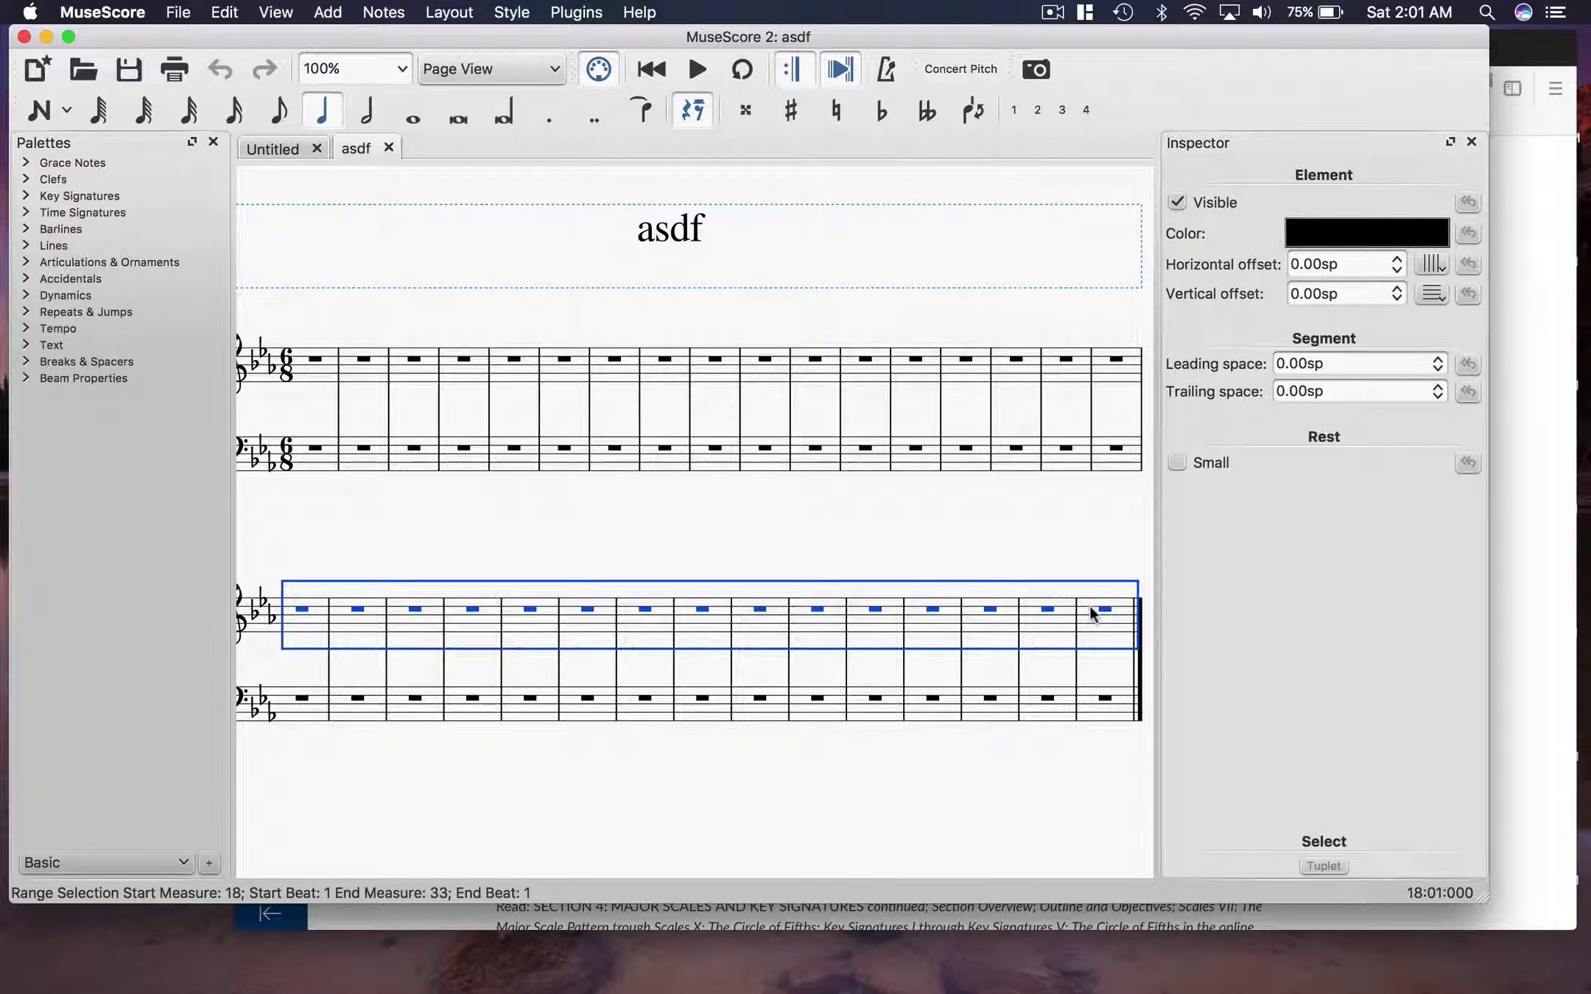
pyautogui.rightClick(1105, 627)
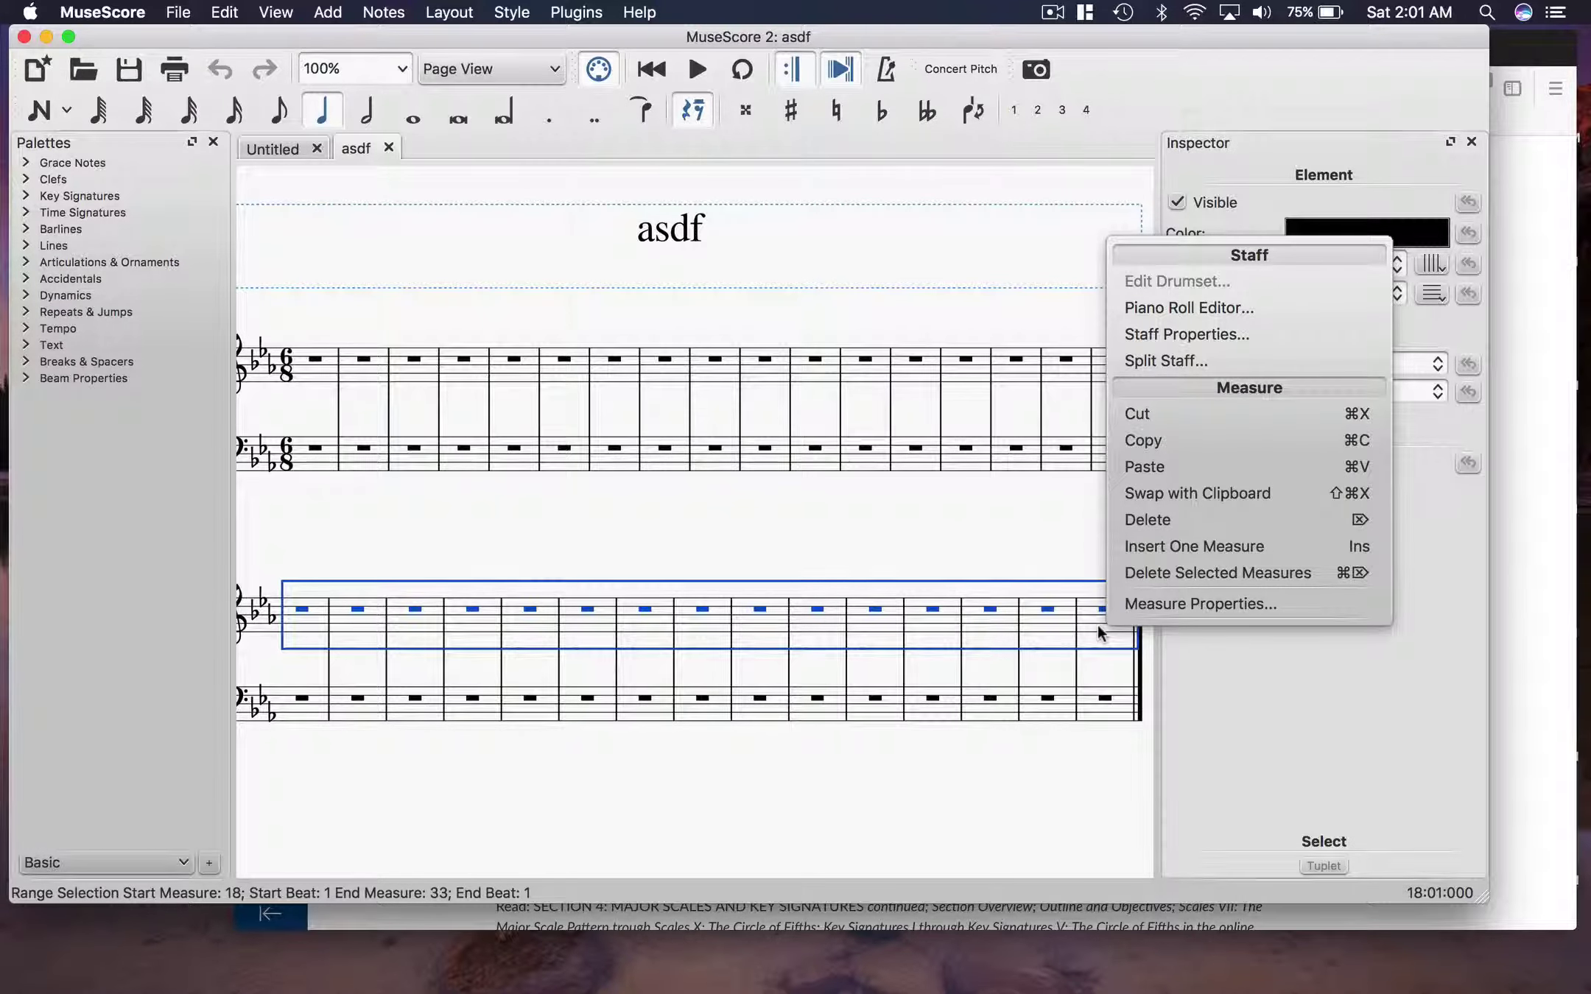
pyautogui.click(1159, 574)
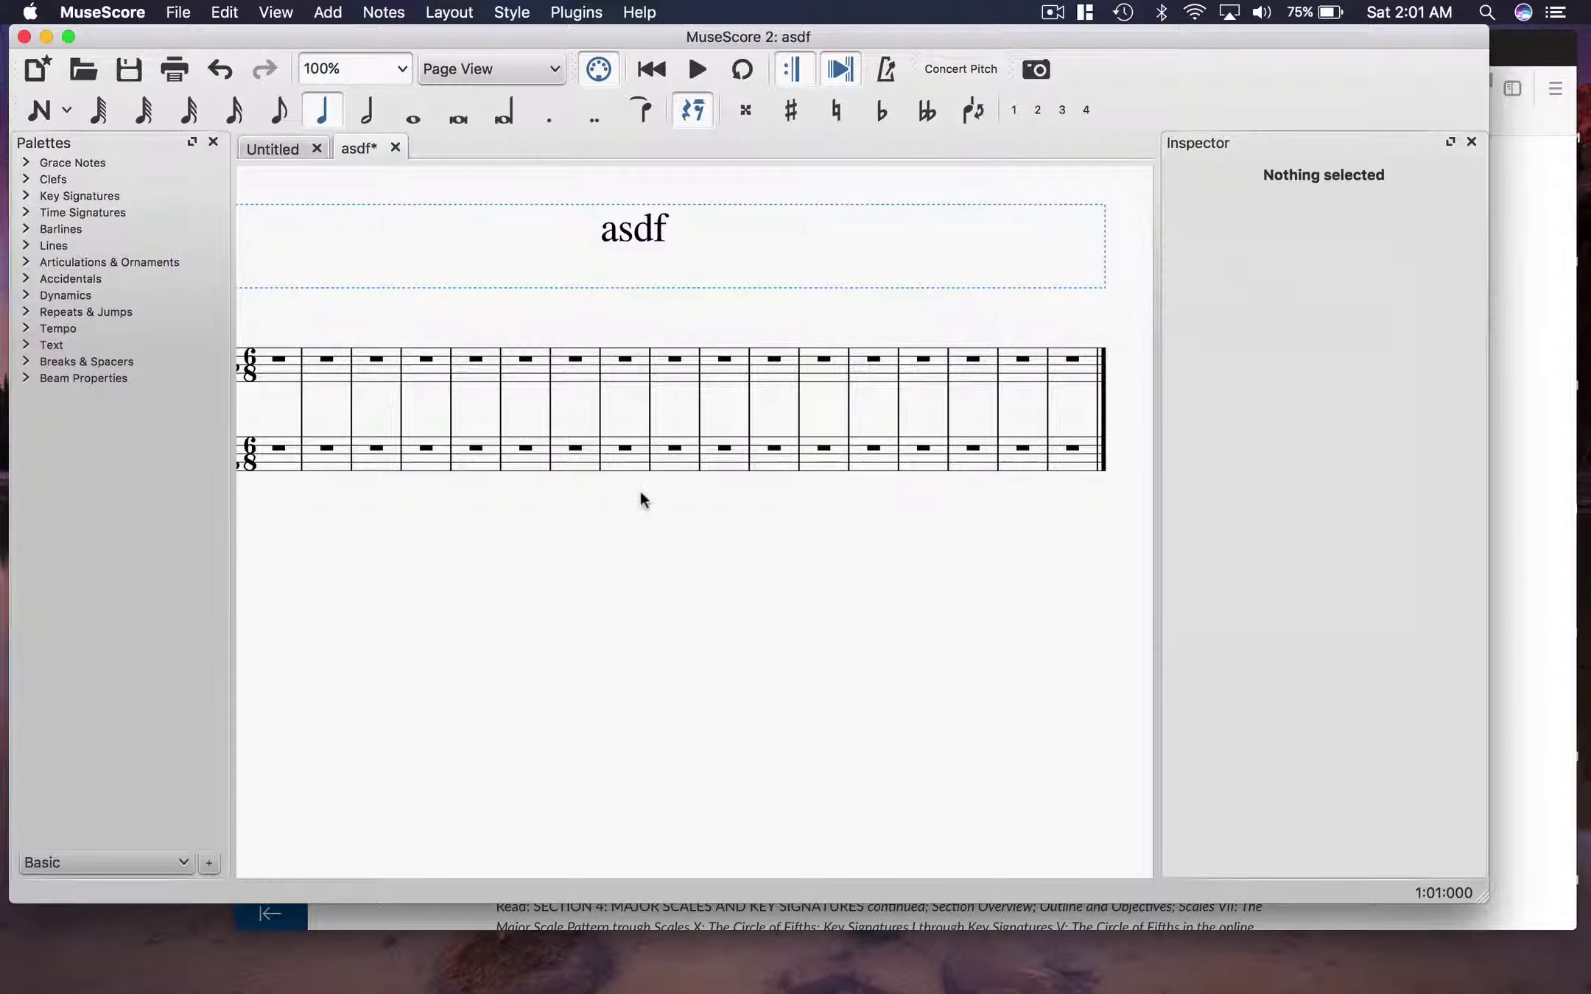
# Delete measures 9 through 18, leaving eight measures
pyautogui.hscroll(-5, 522, 426)
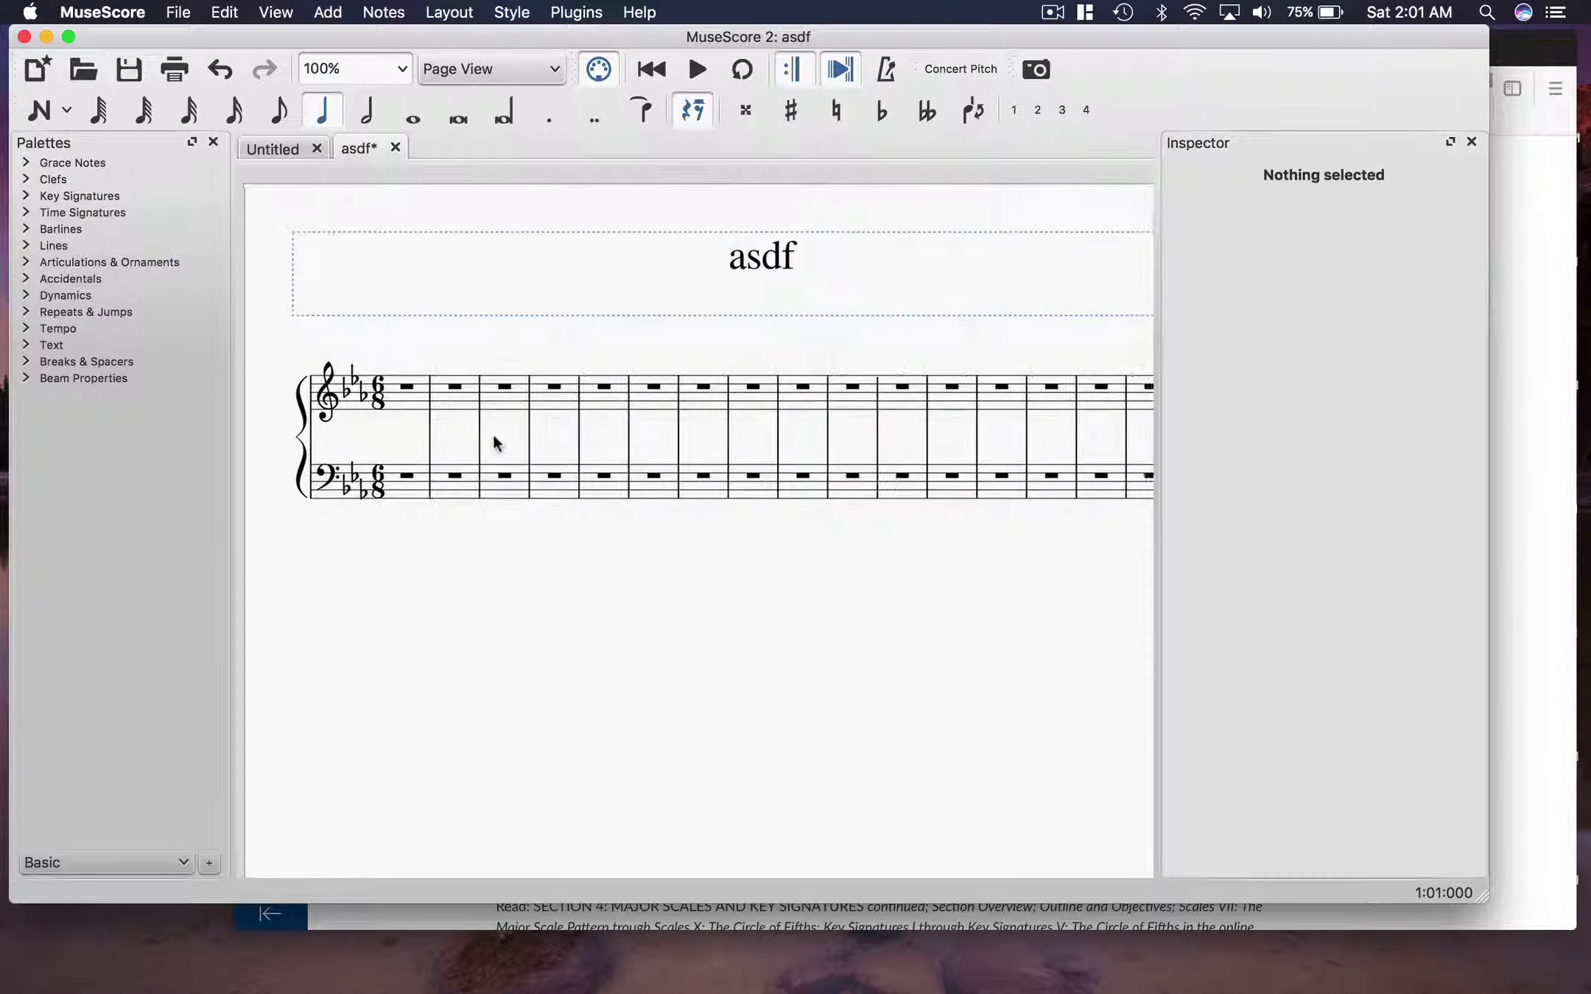
pyautogui.hscroll(3, 433, 462)
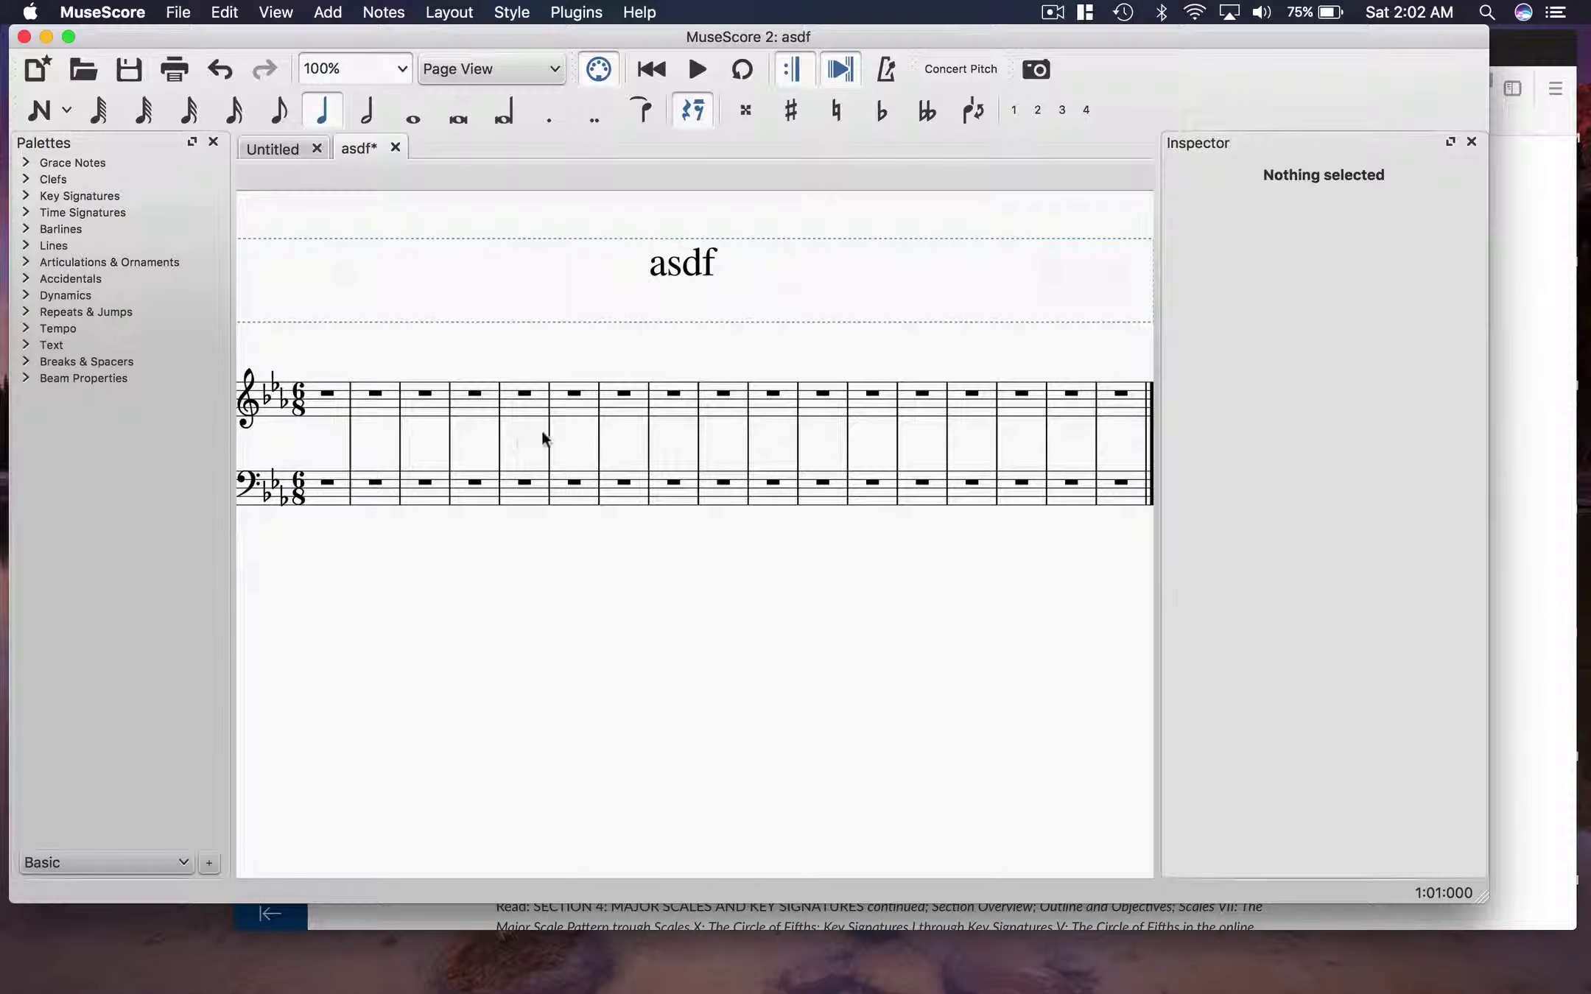
pyautogui.click(720, 403)
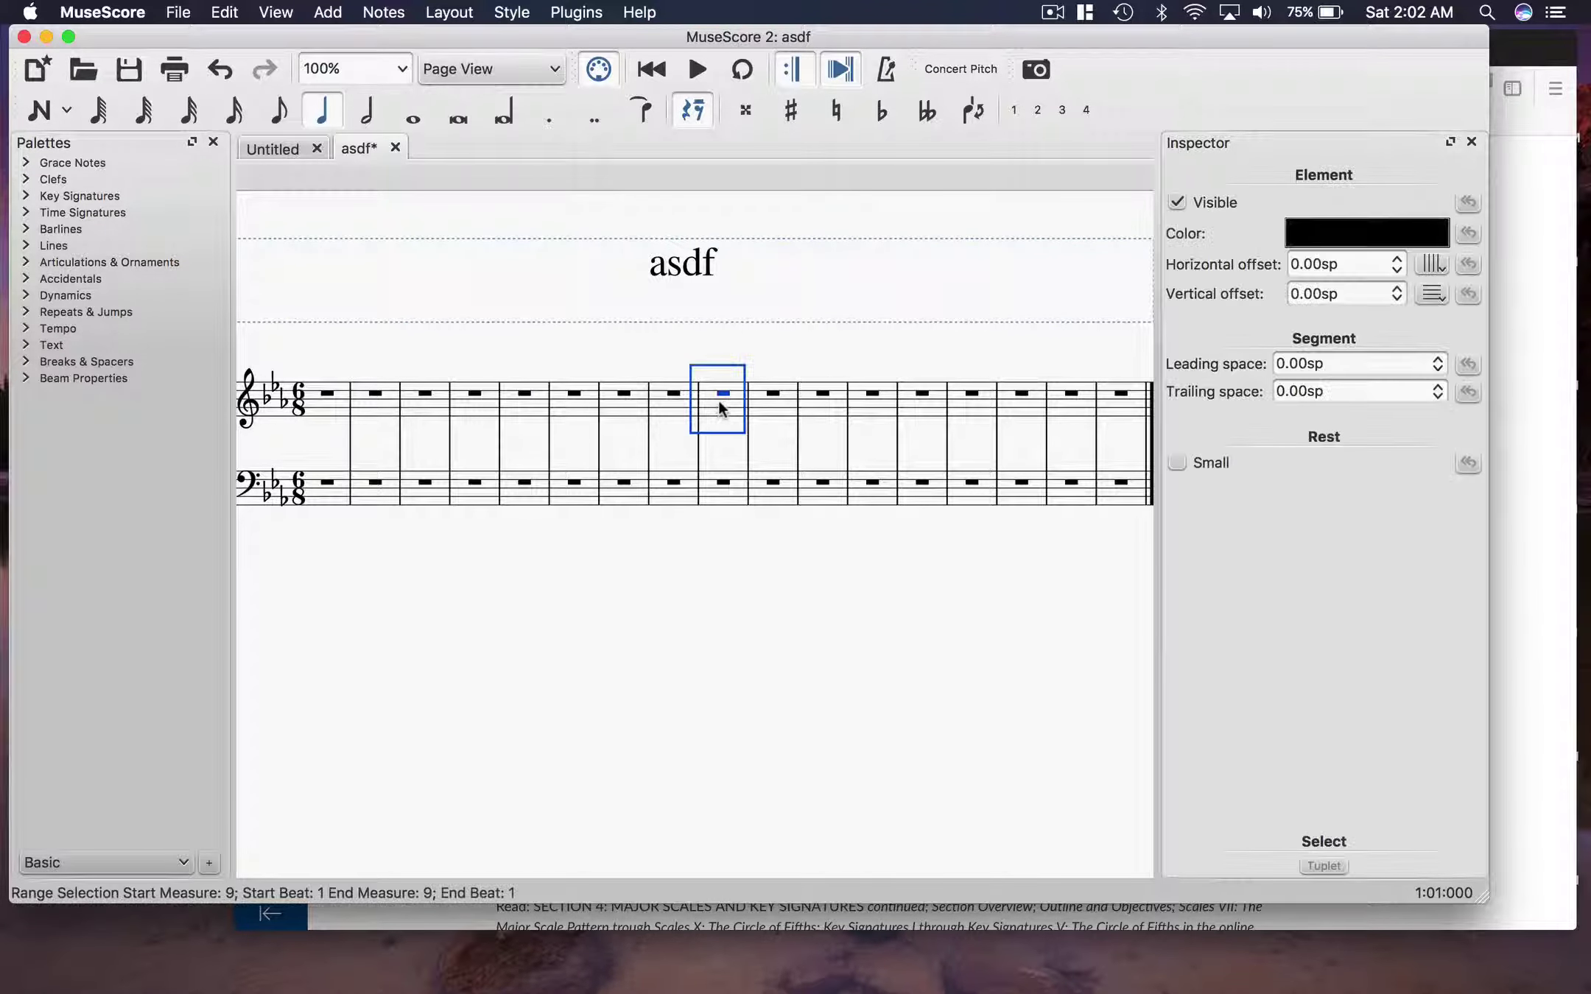
pyautogui.rightClick(1114, 403)
pyautogui.click(1069, 372)
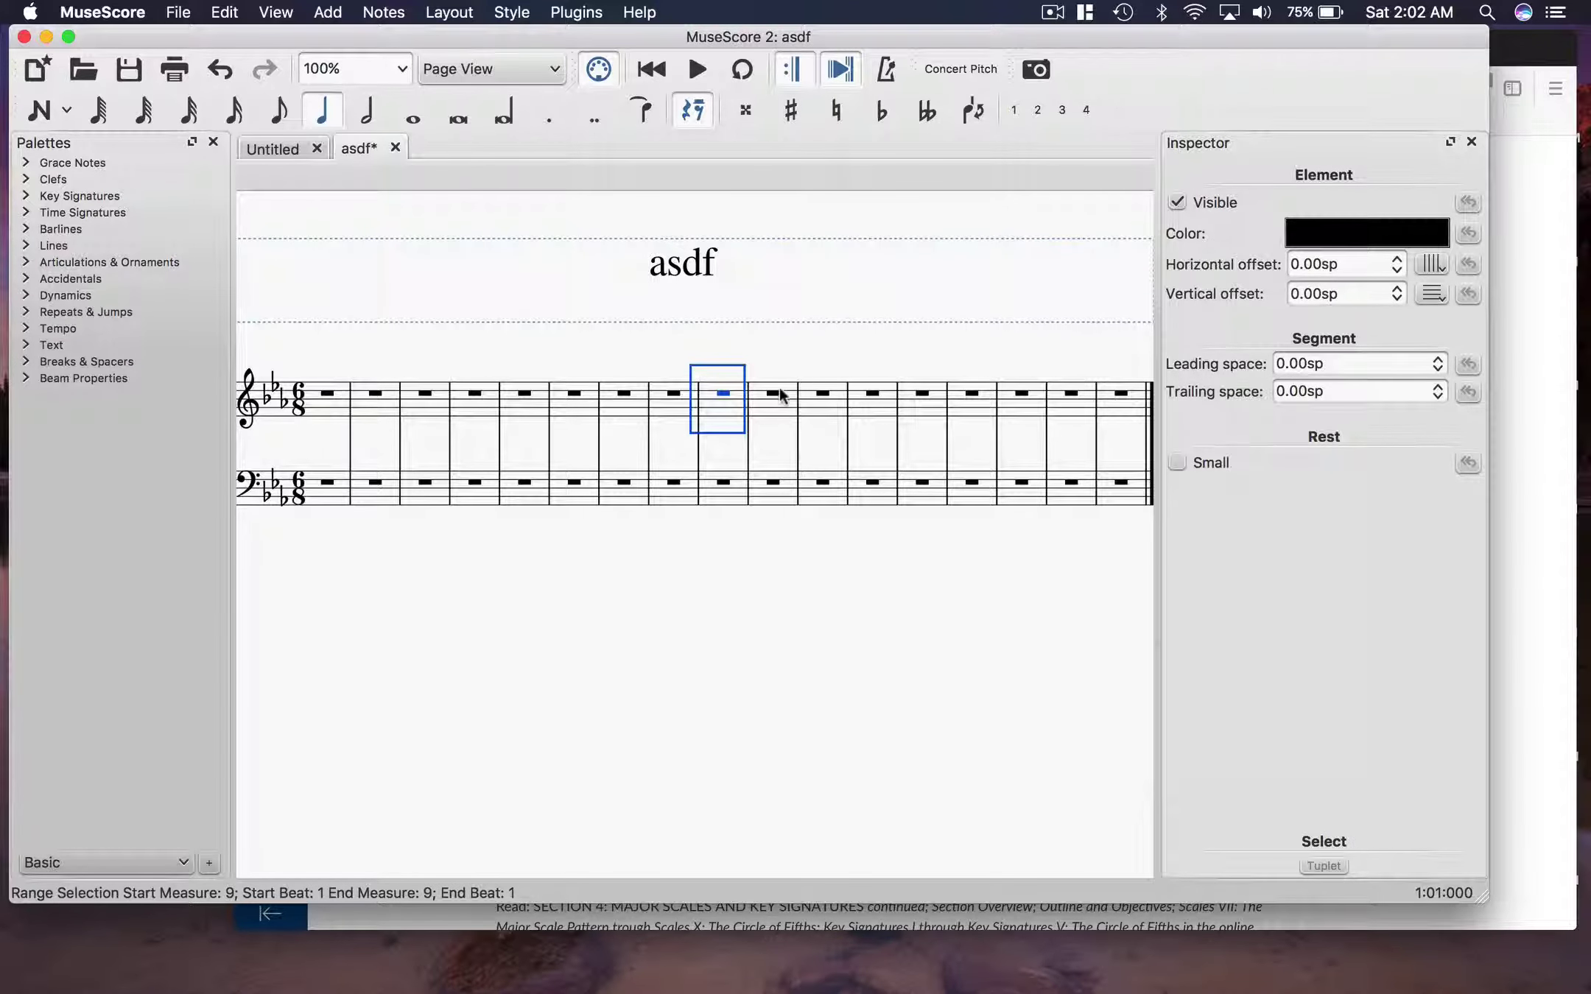
pyautogui.keyDown('shift'); pyautogui.click(1136, 401); pyautogui.keyUp('shift')
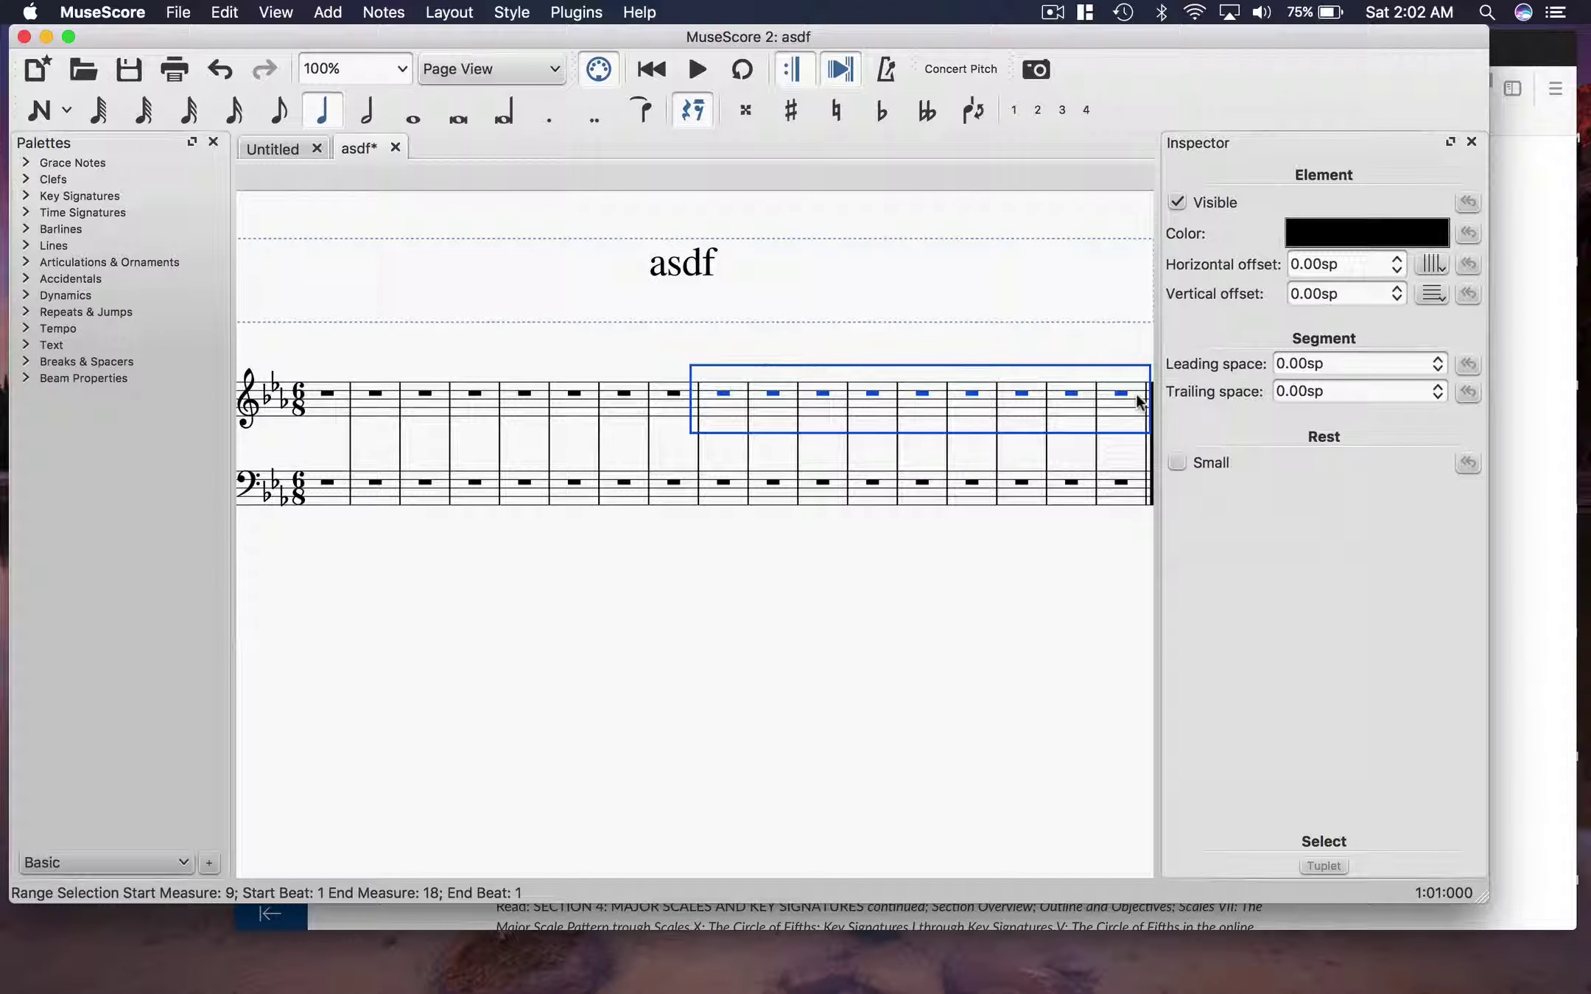
pyautogui.rightClick(1066, 404)
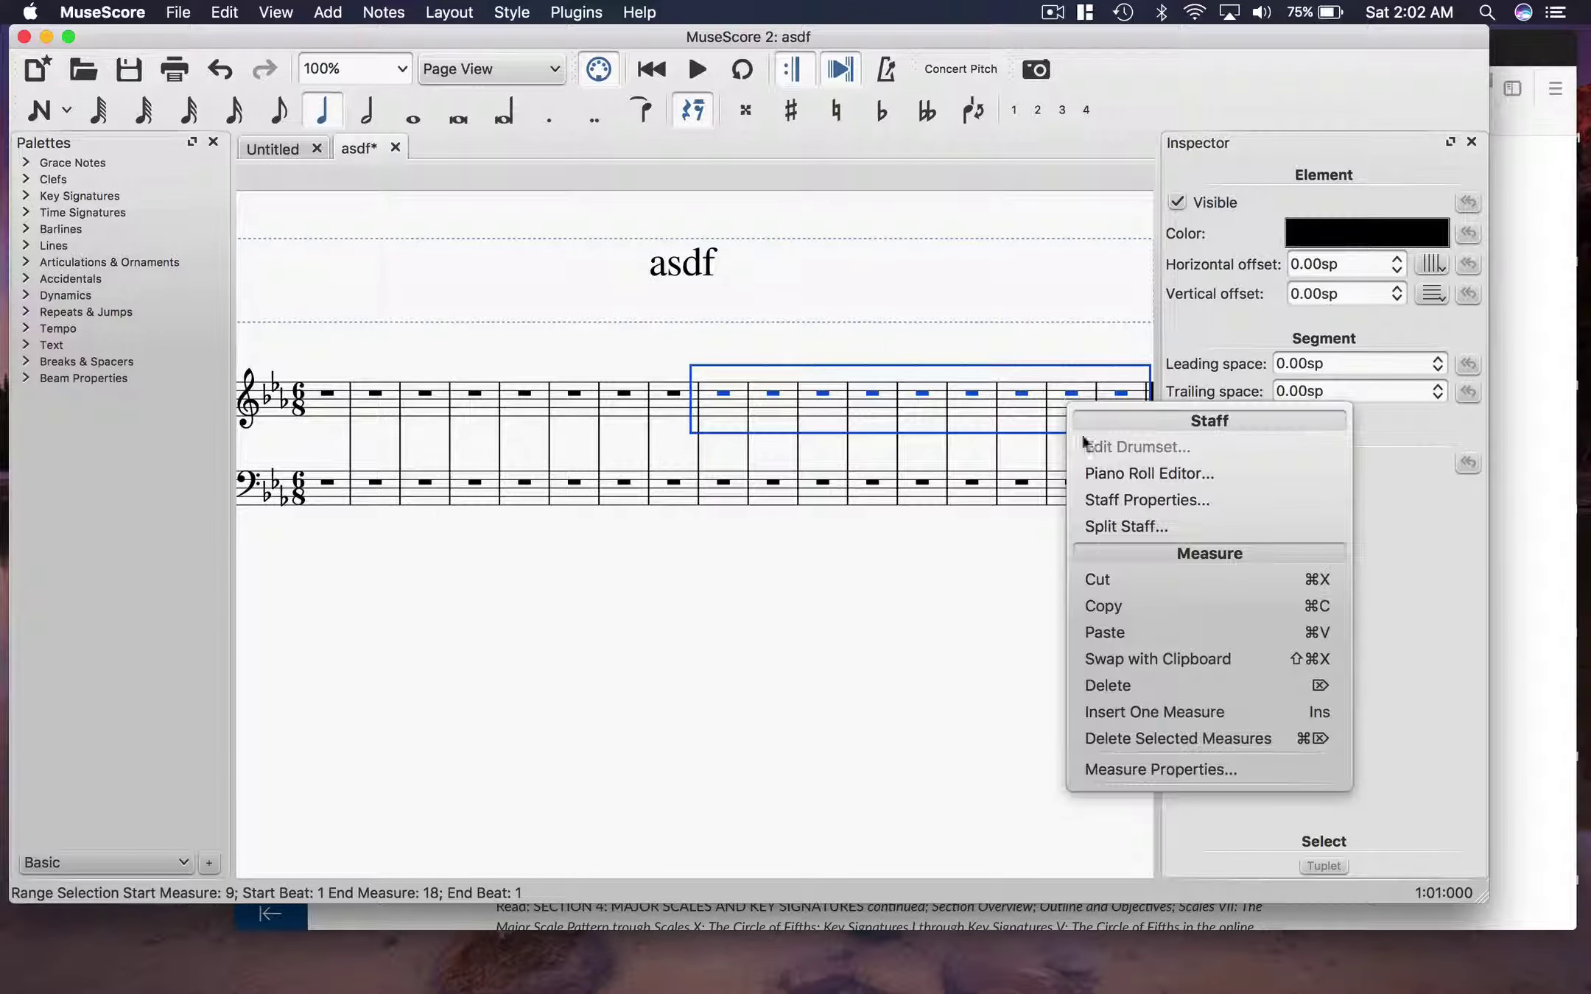
pyautogui.click(1187, 738)
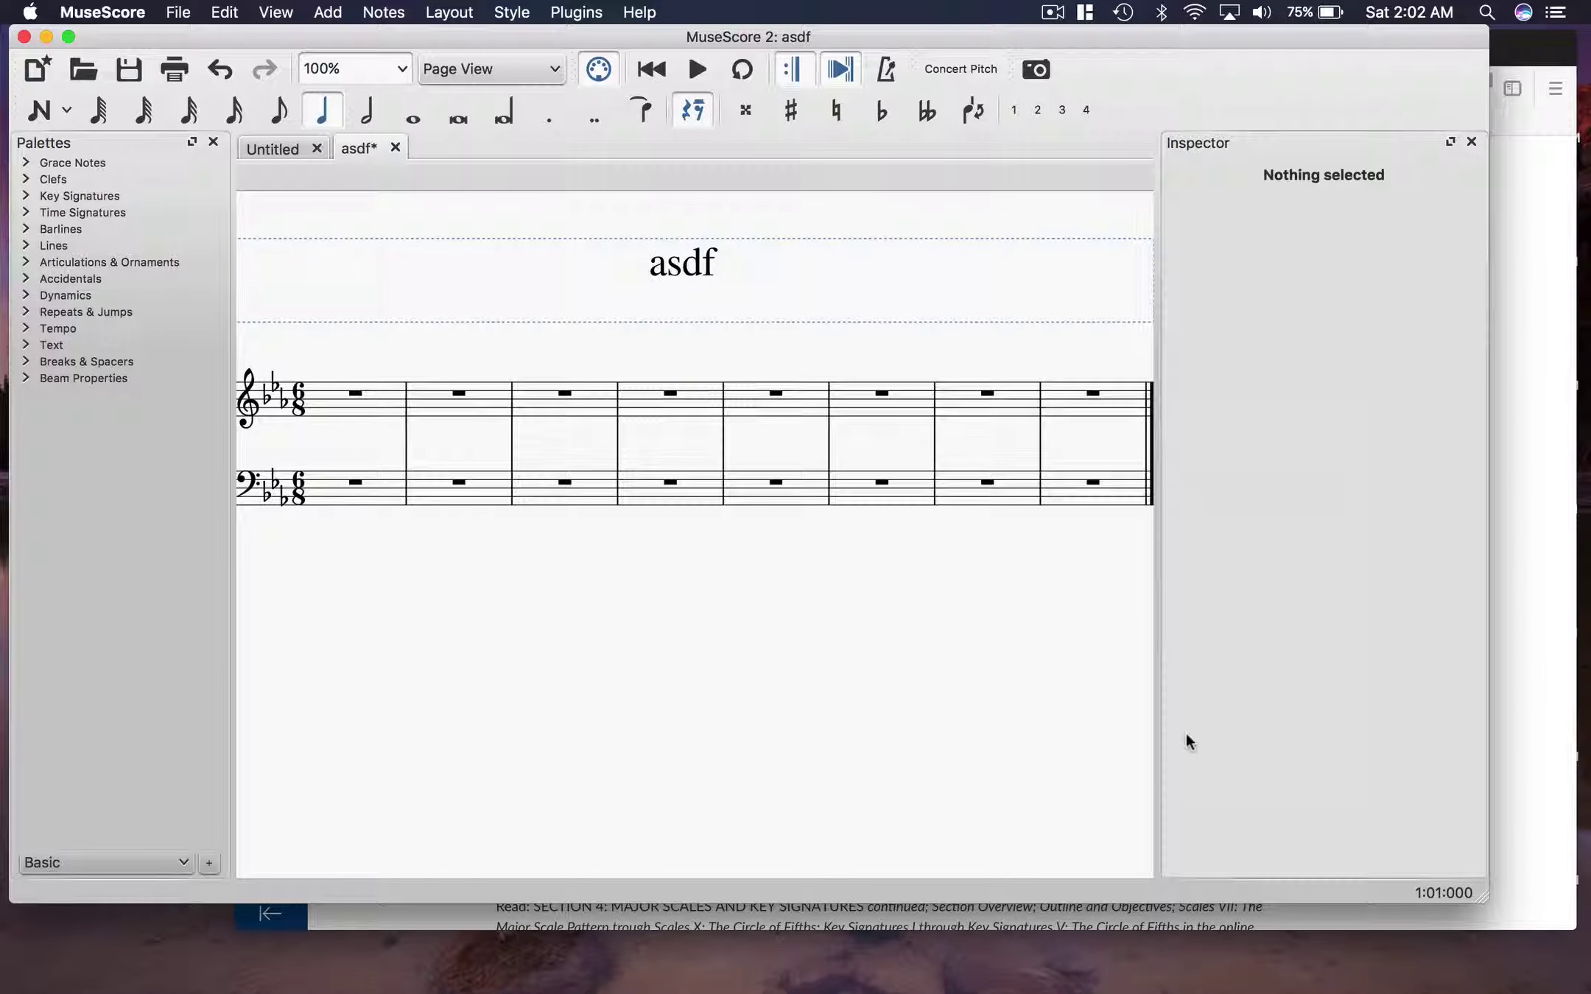
# Enter note input mode at measure 1 with a dotted-half duration selected
pyautogui.scroll(2, 965, 650)
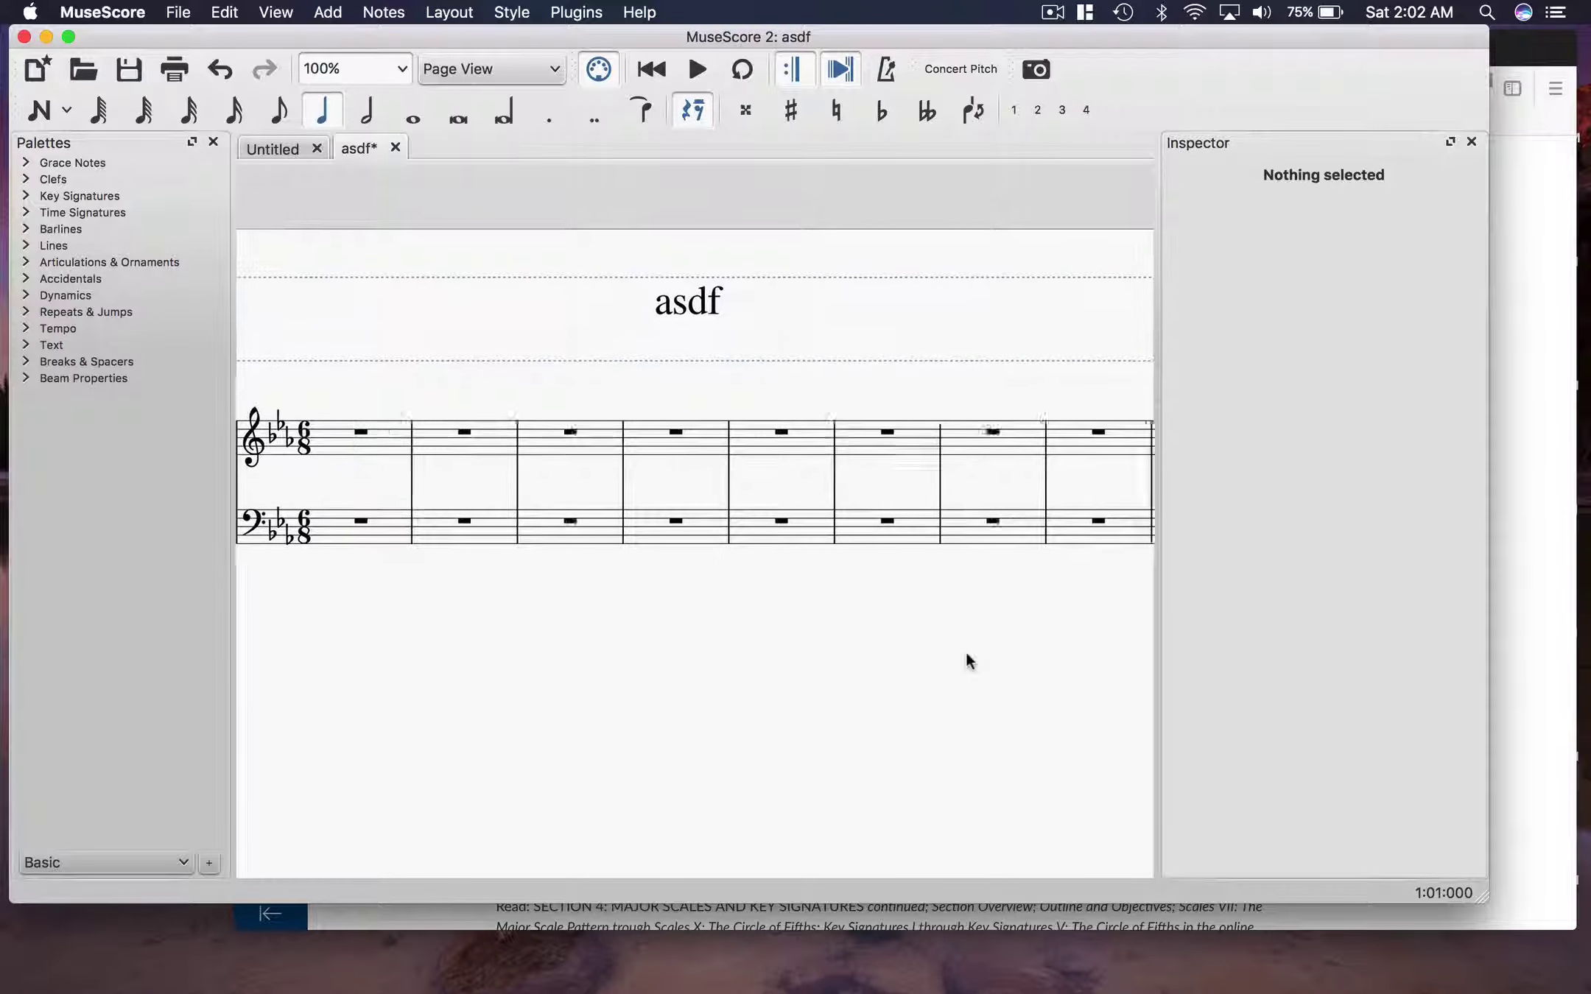
pyautogui.scroll(-1, 965, 651)
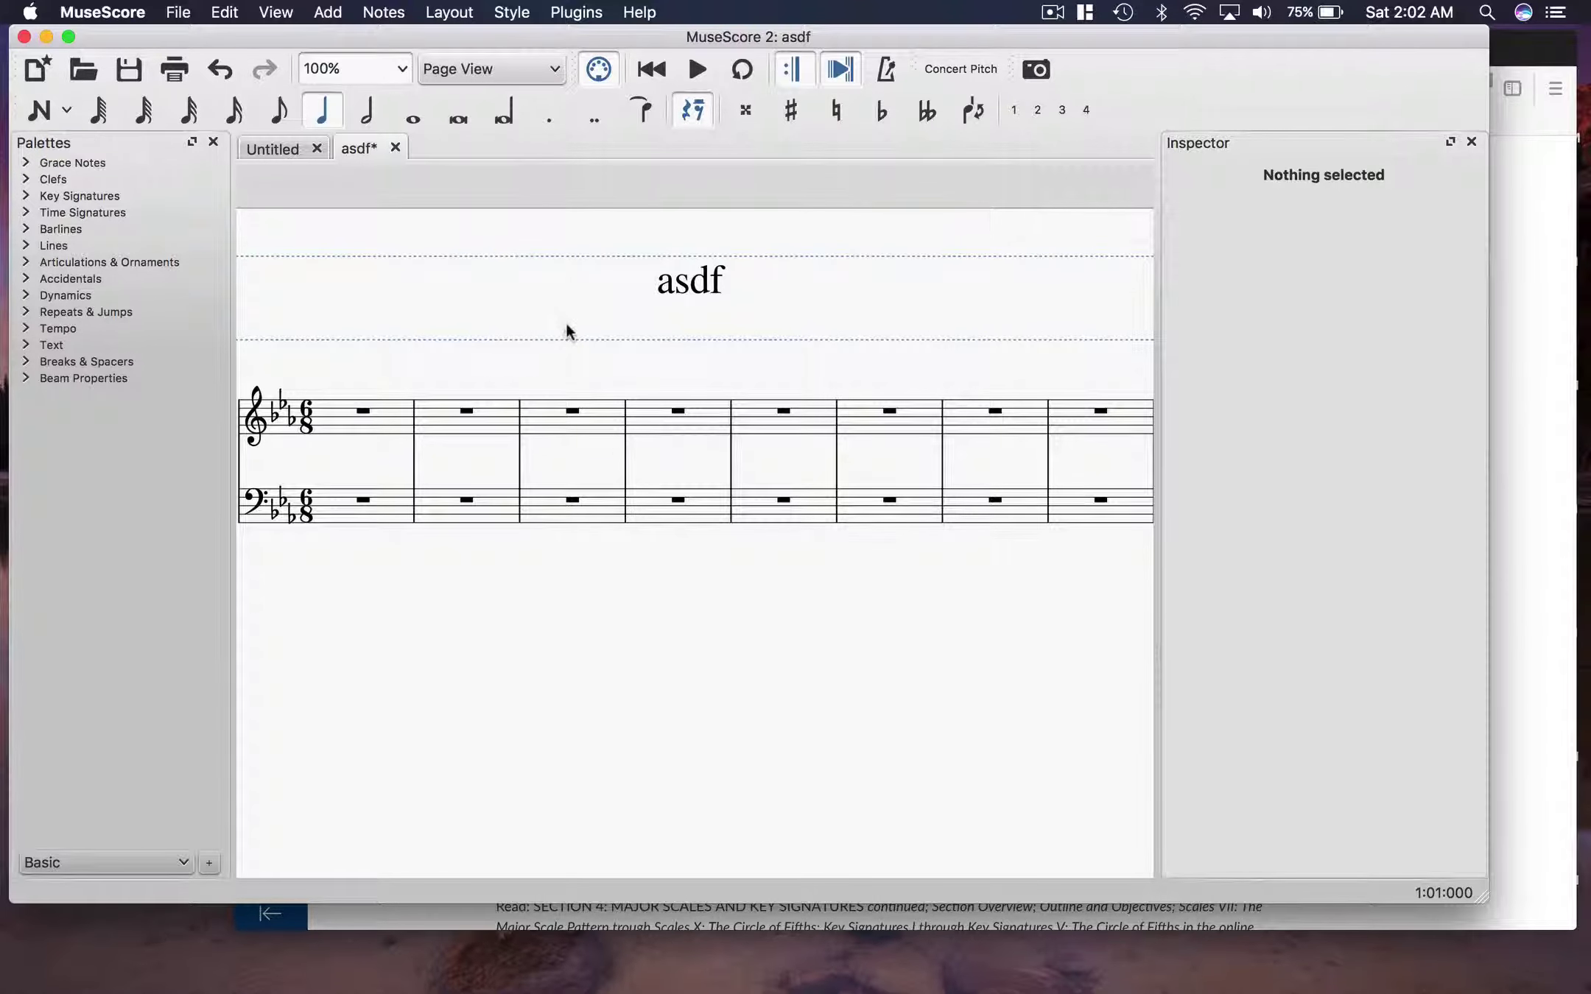
pyautogui.press('n')
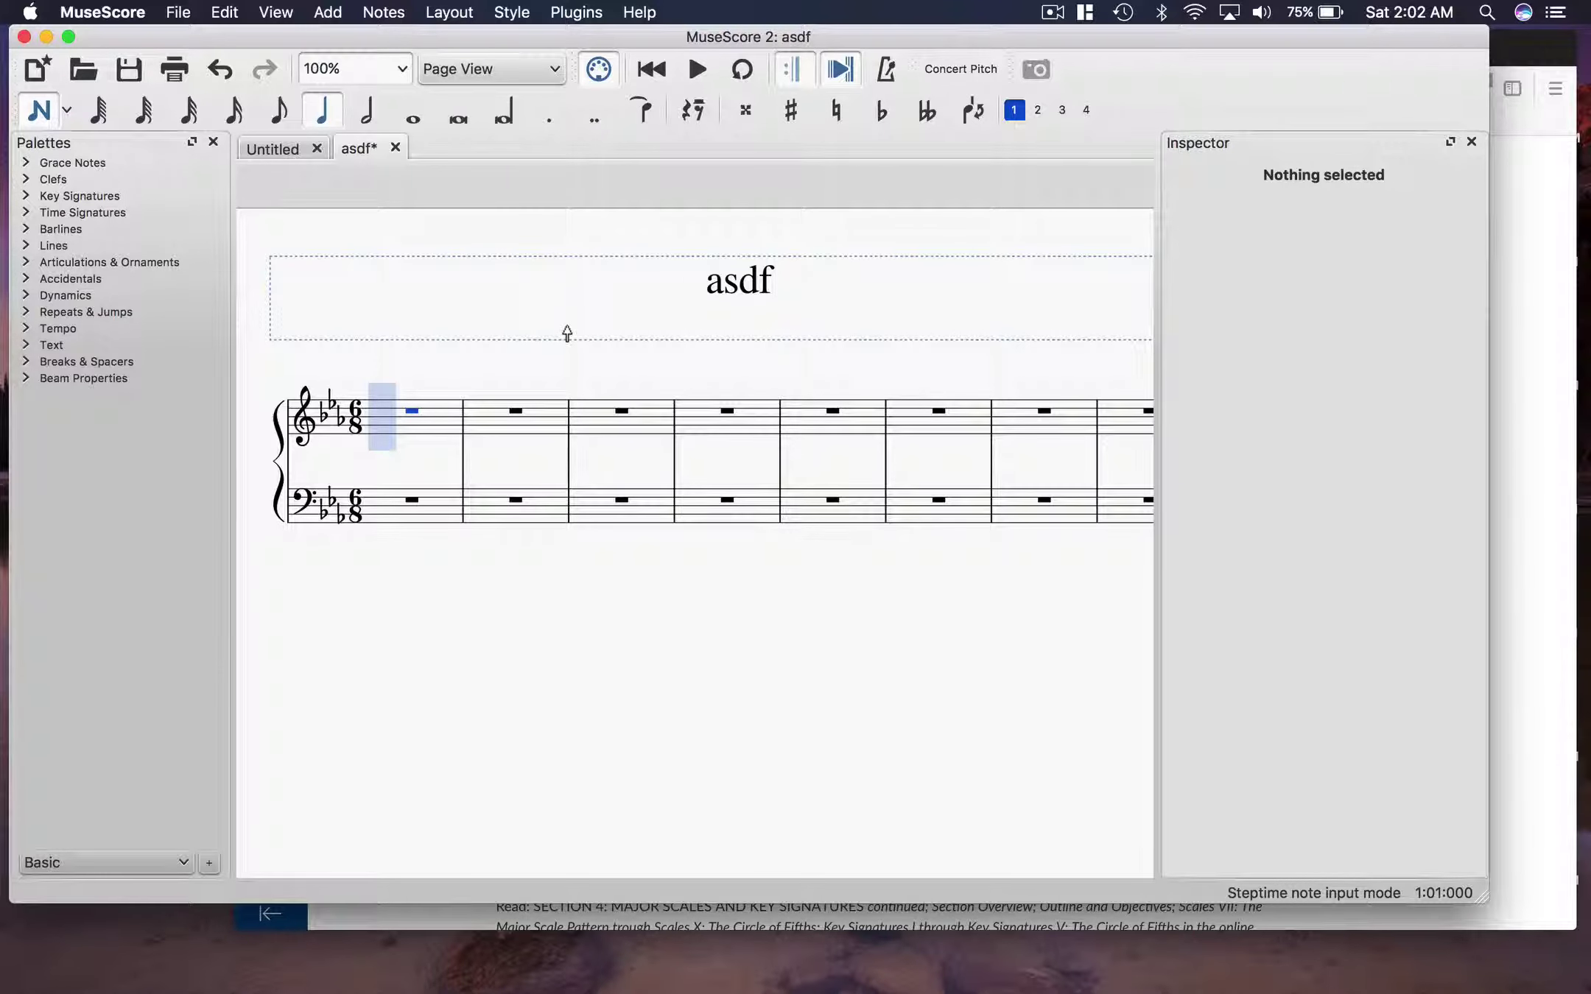
pyautogui.press('n')
pyautogui.press('n')
pyautogui.press('n')
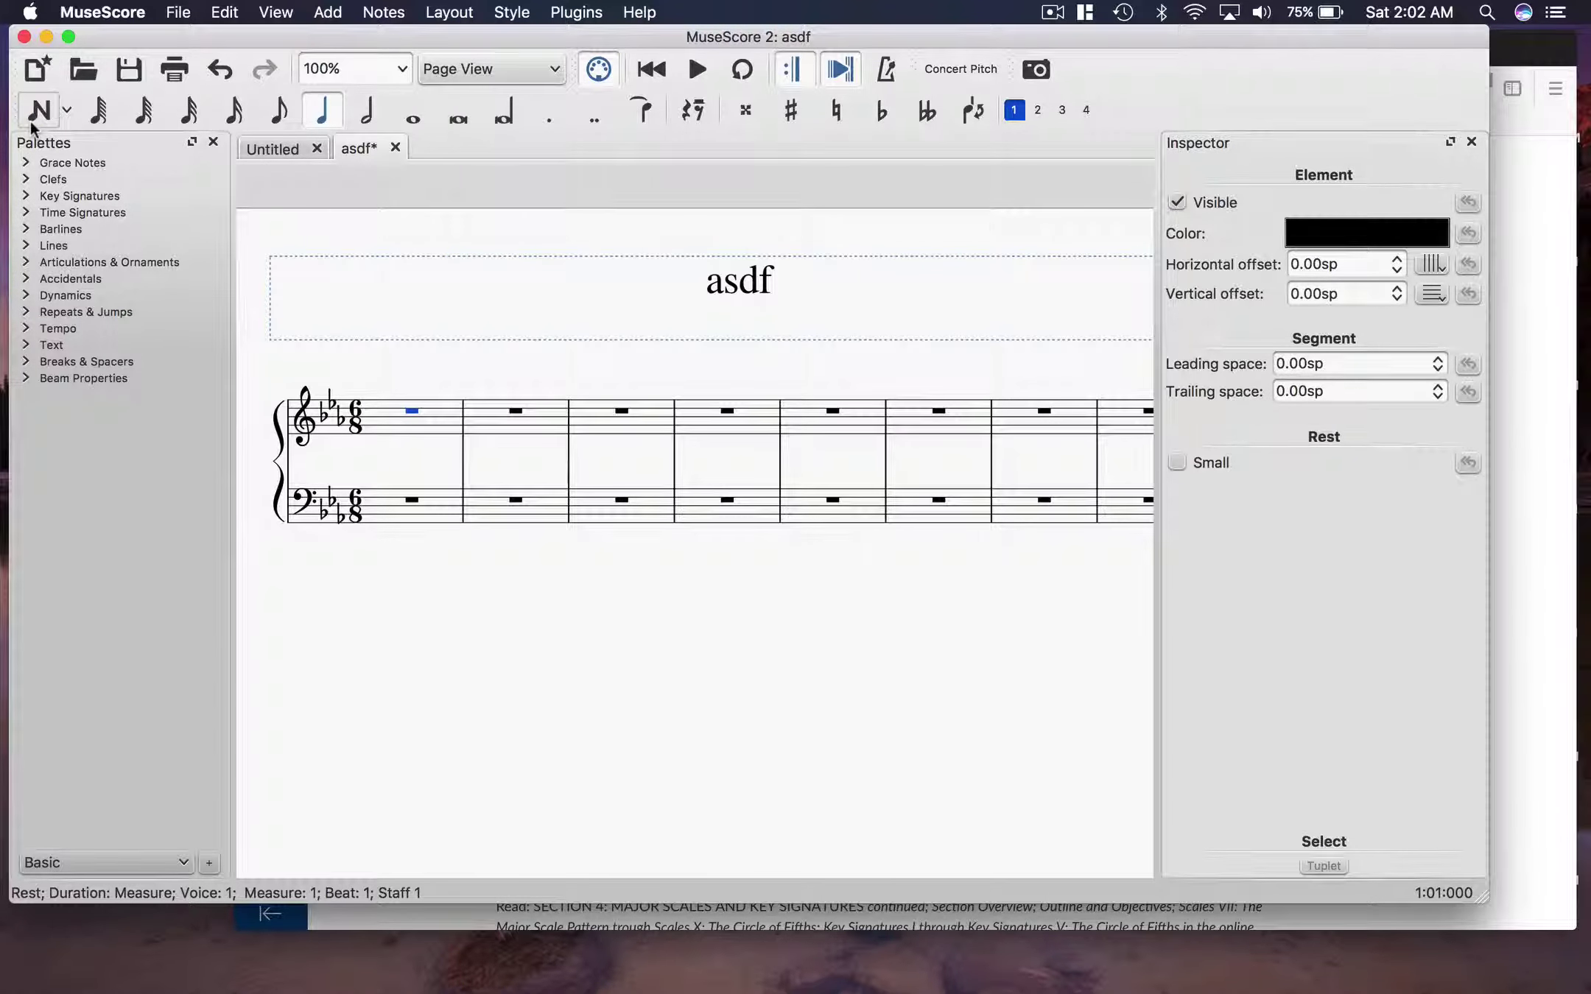
pyautogui.press('n')
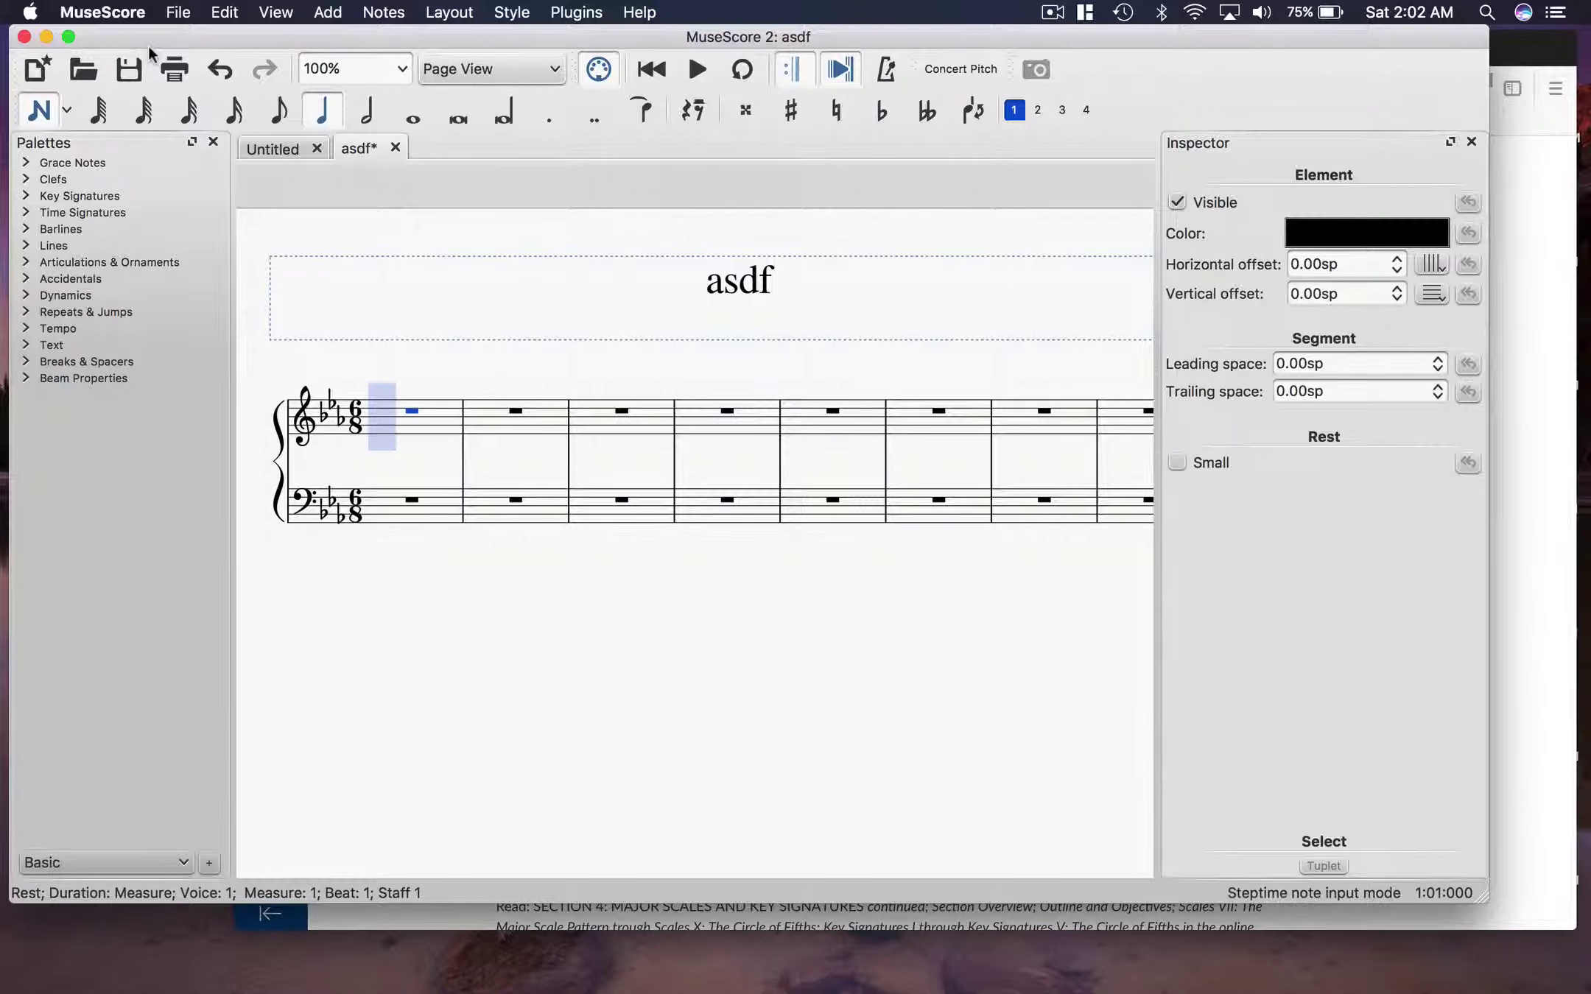
pyautogui.press('n')
pyautogui.press('n')
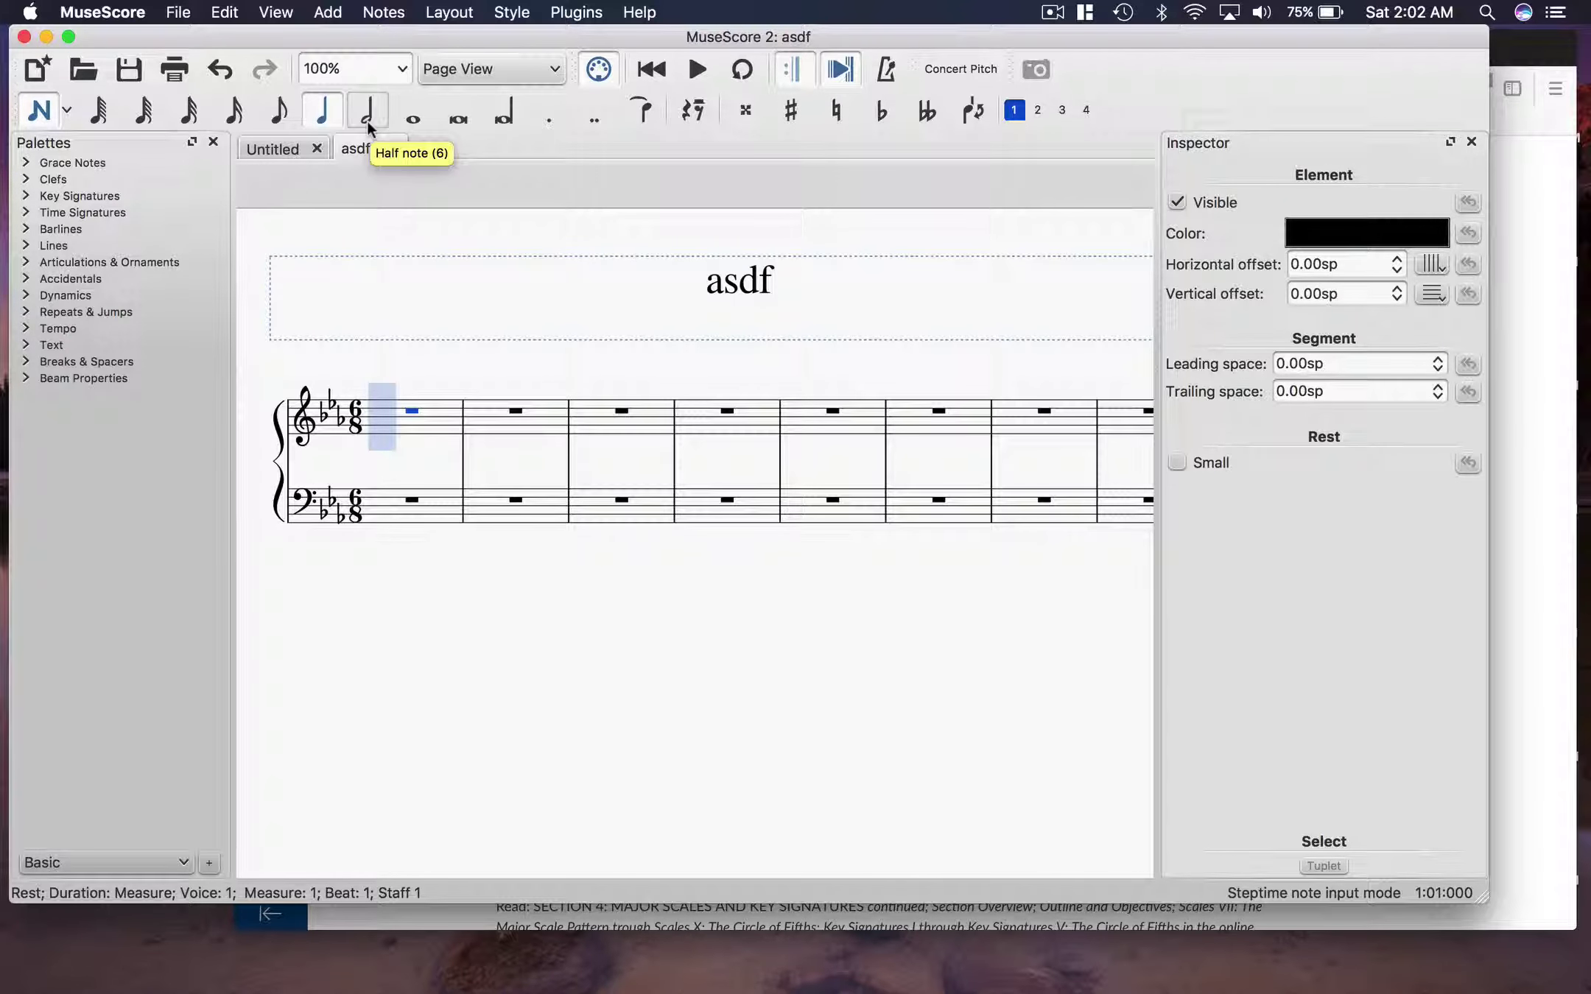
pyautogui.click(542, 115)
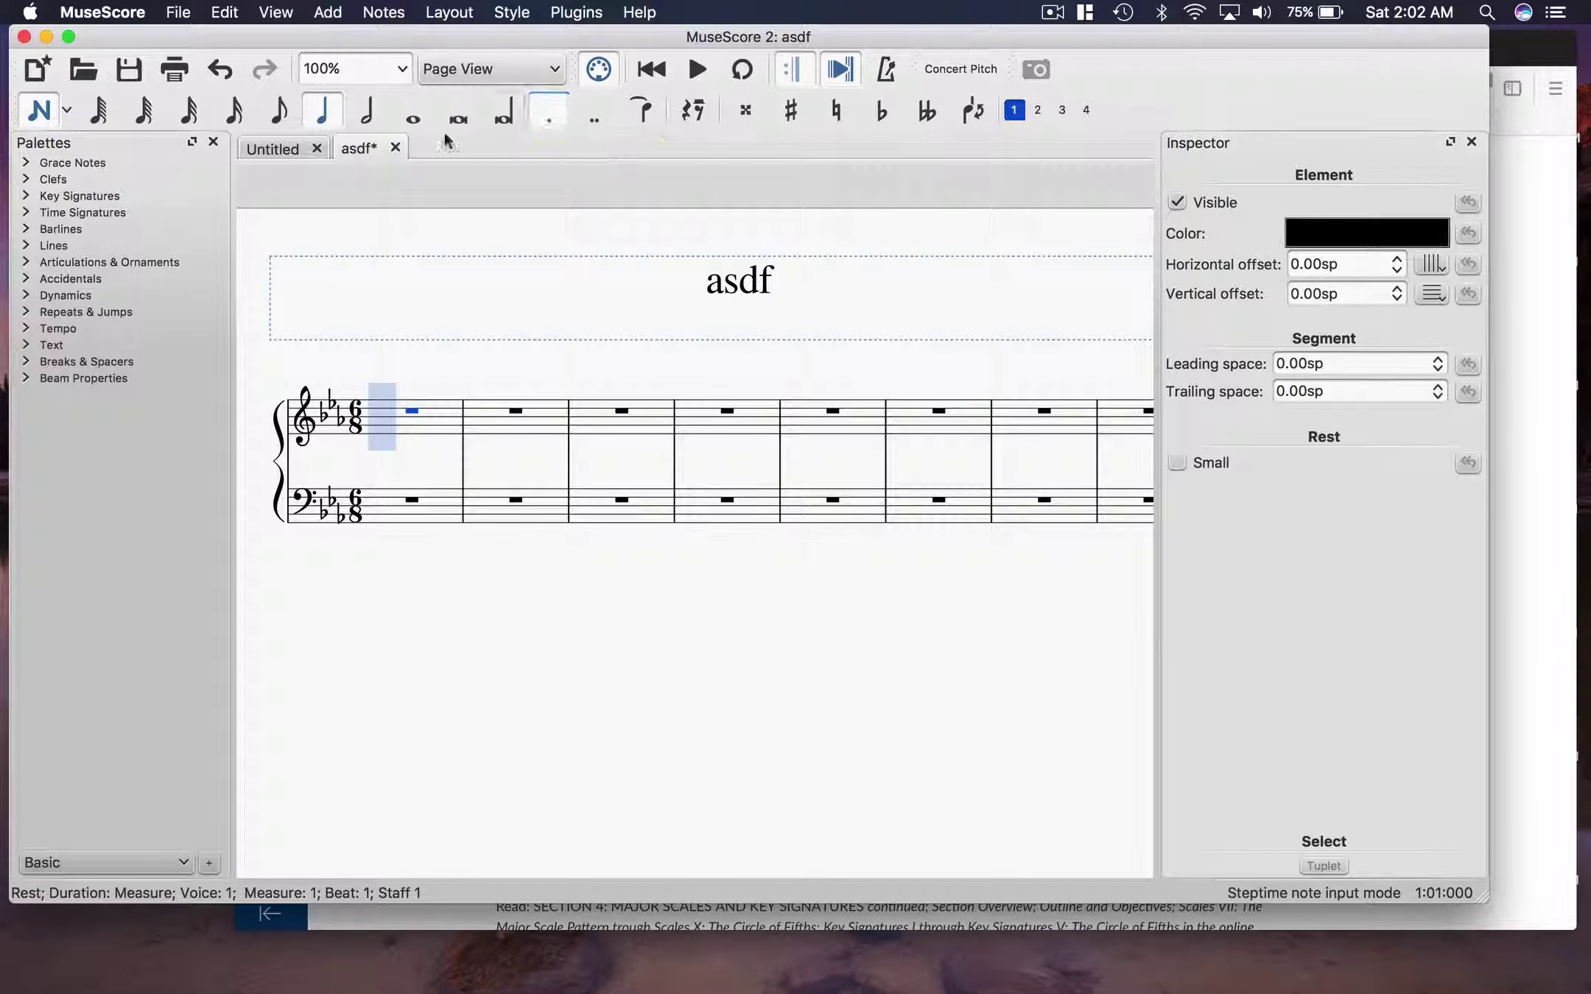
pyautogui.click(366, 122)
pyautogui.click(556, 119)
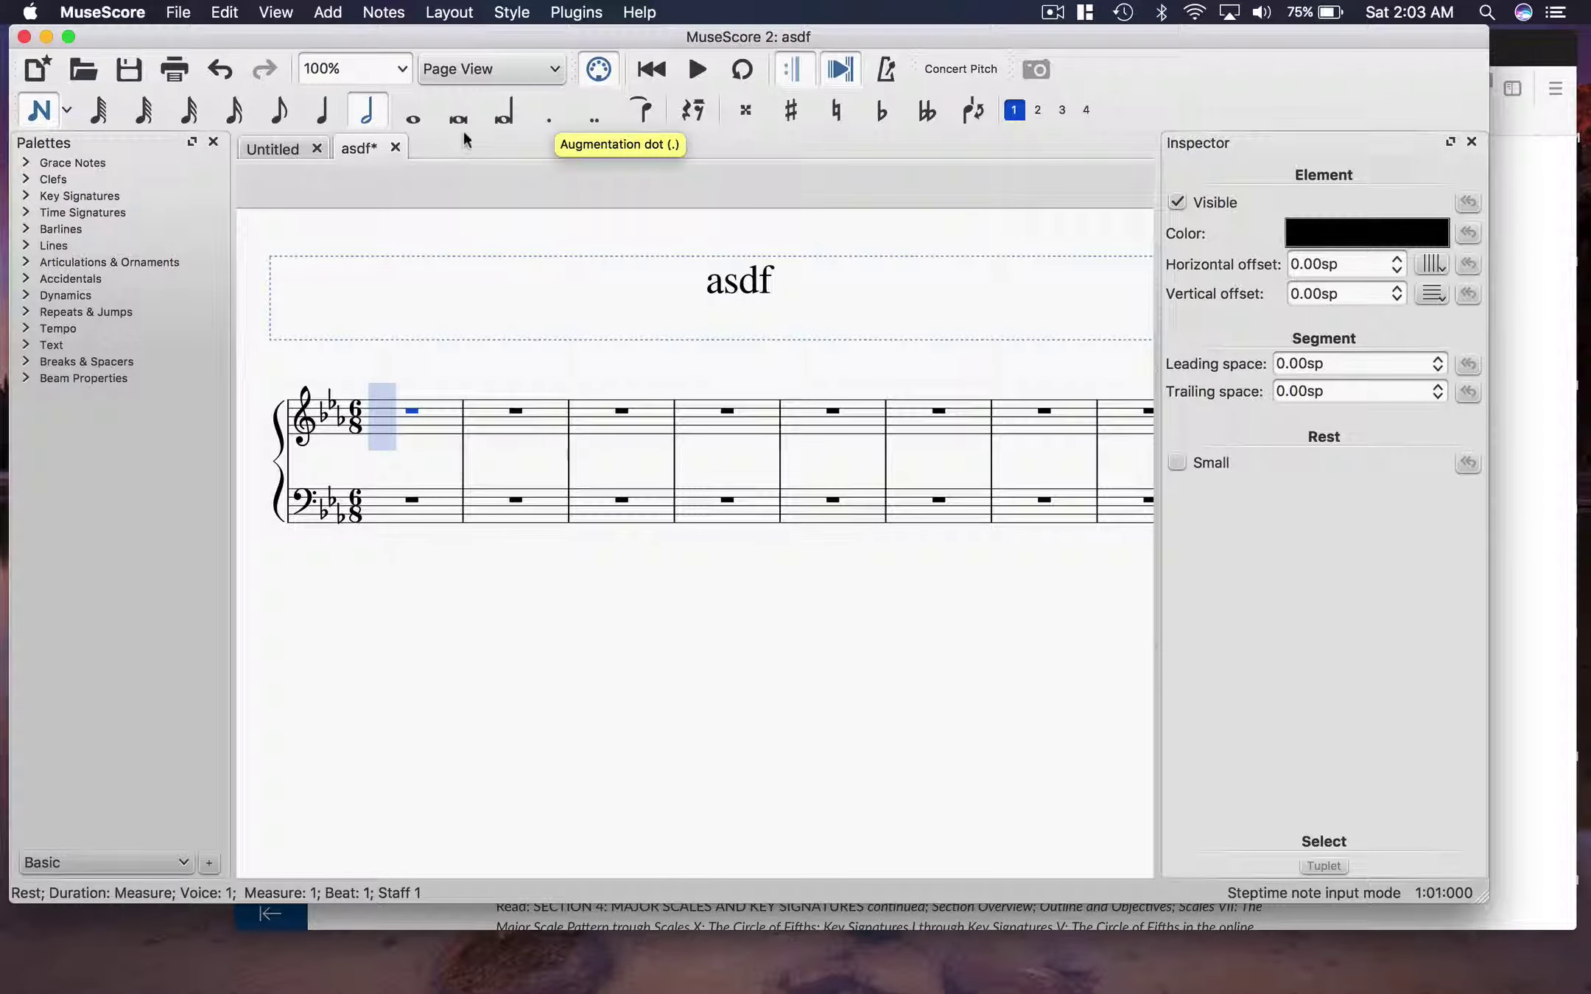
# Enter a dotted-half chord on C3 in bass measure 1, with G3 as its top note
pyautogui.click(545, 119)
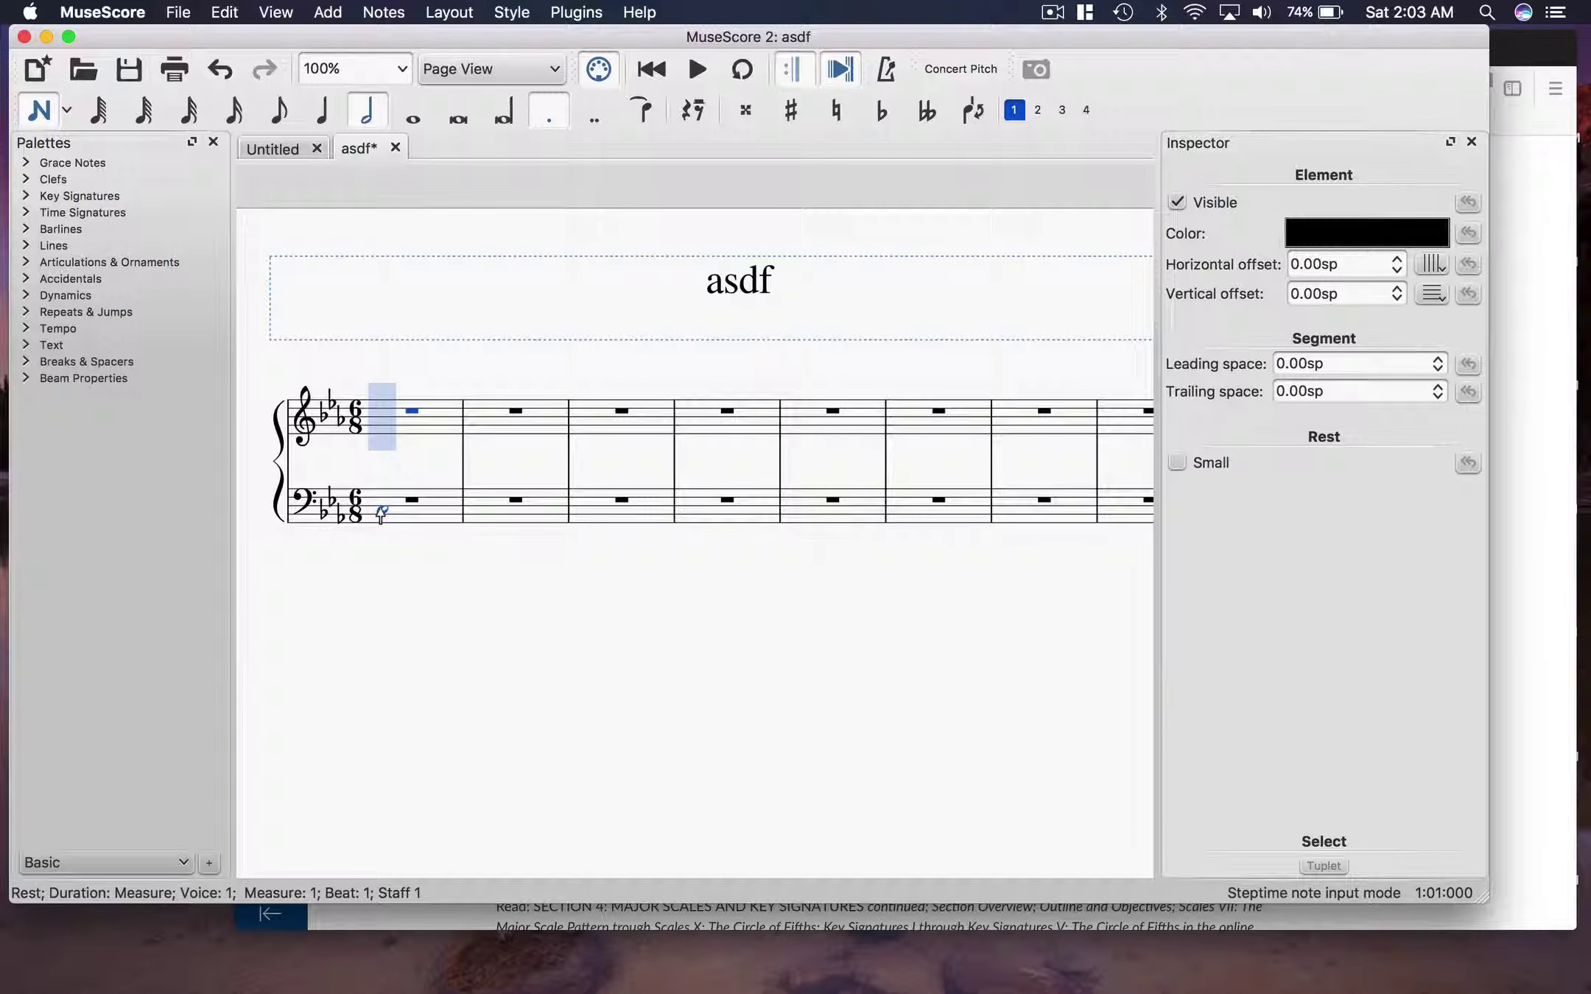
pyautogui.click(381, 510)
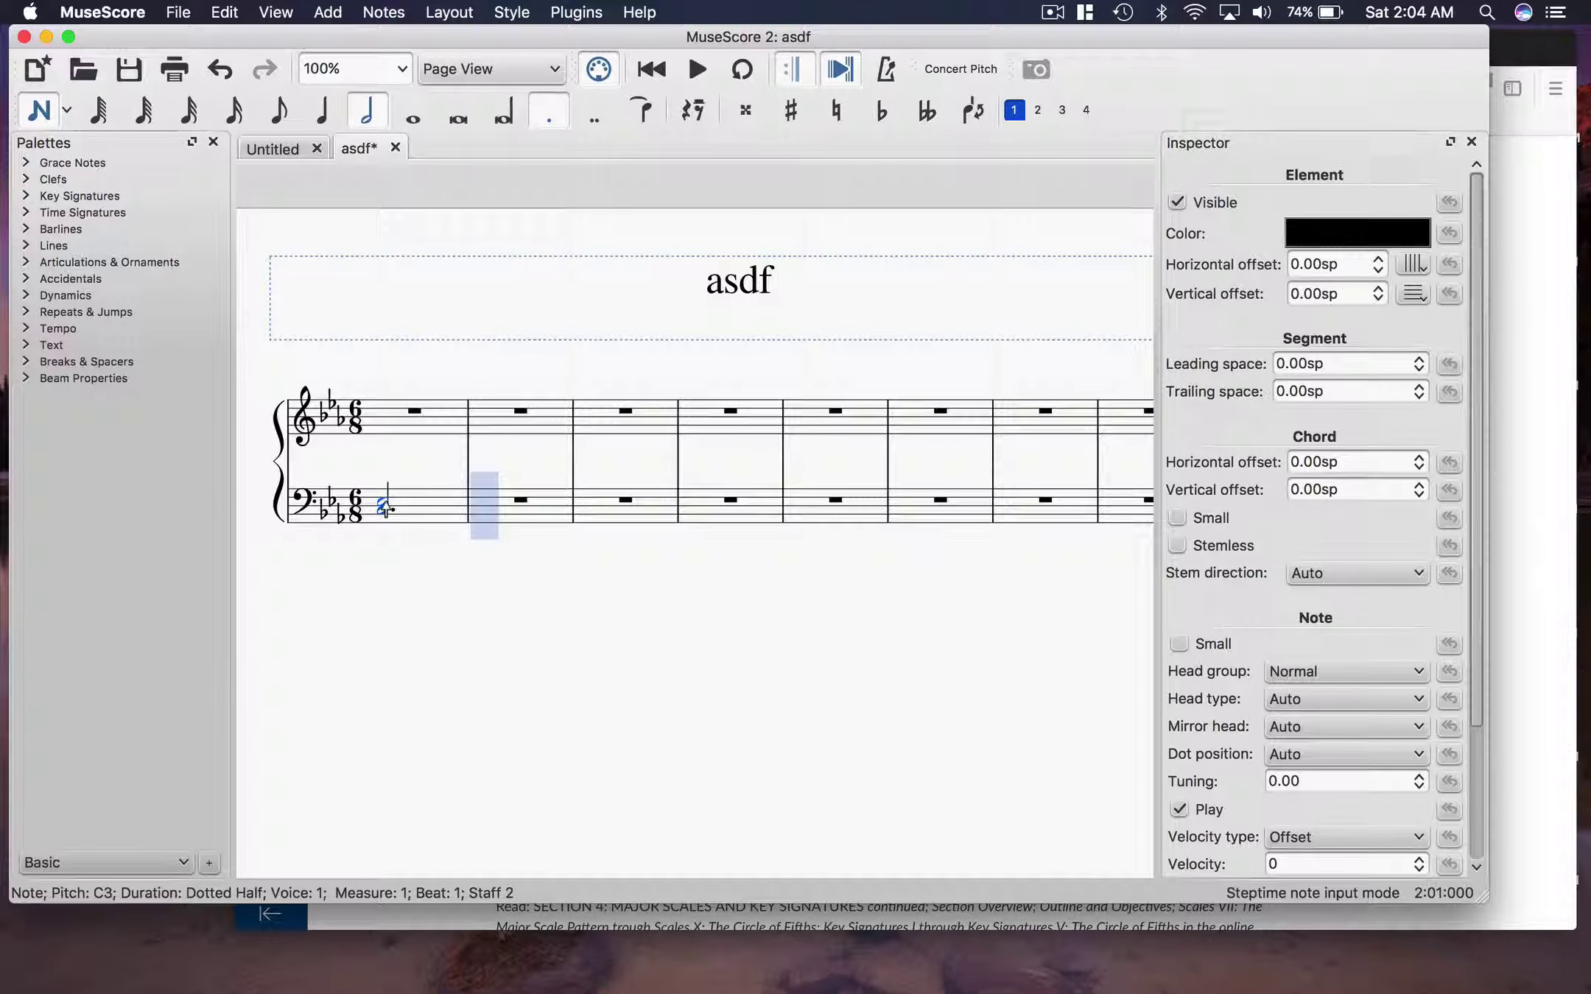
pyautogui.click(383, 497)
pyautogui.keyDown('shift'); pyautogui.click(434, 546); pyautogui.keyUp('shift')
pyautogui.press('super+z')
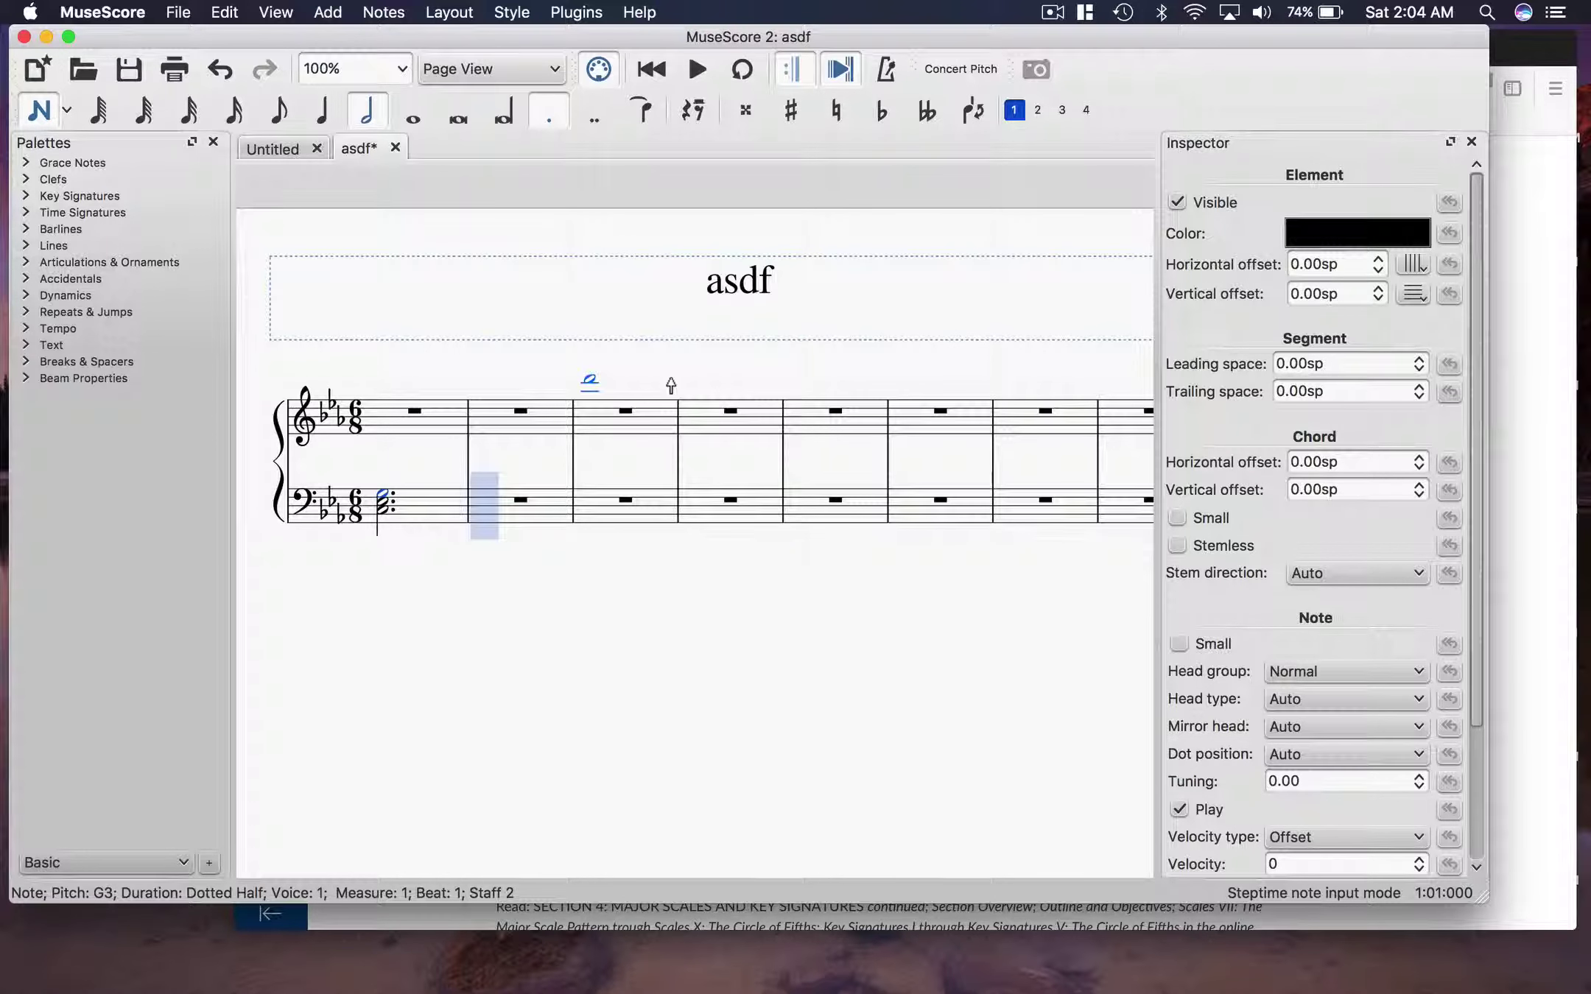
pyautogui.press('Up')
pyautogui.press('Up')
pyautogui.press('Up')
pyautogui.press('Up')
pyautogui.press('Up')
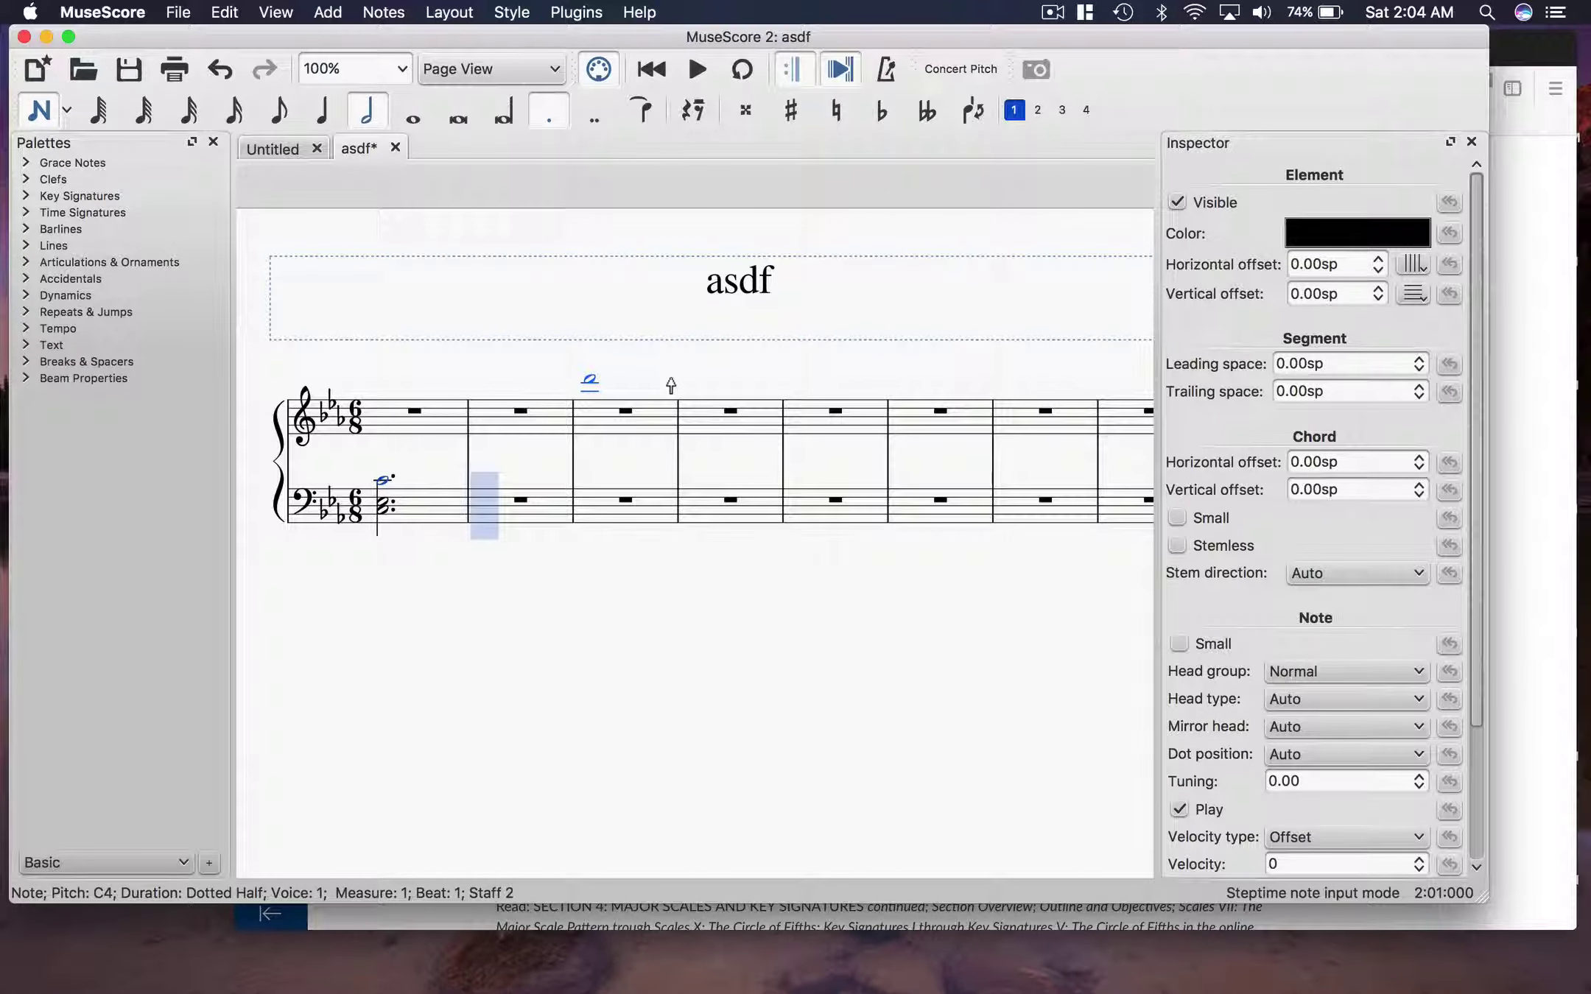
pyautogui.press('Down')
pyautogui.press('Down')
pyautogui.press('Down')
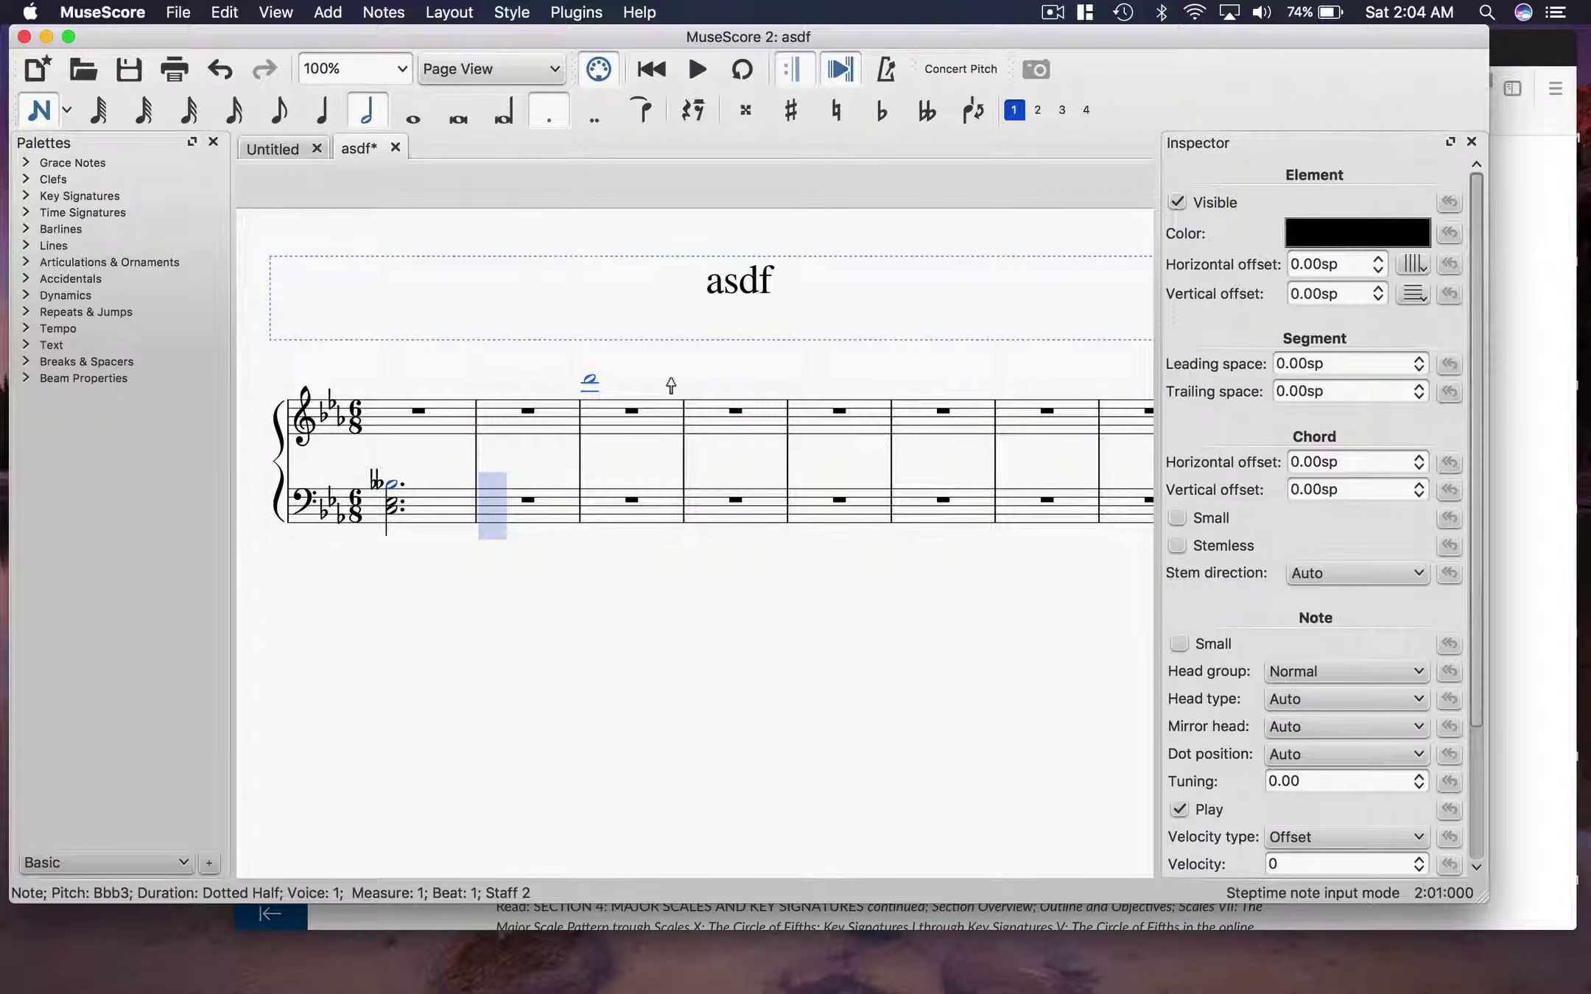
pyautogui.press('Down')
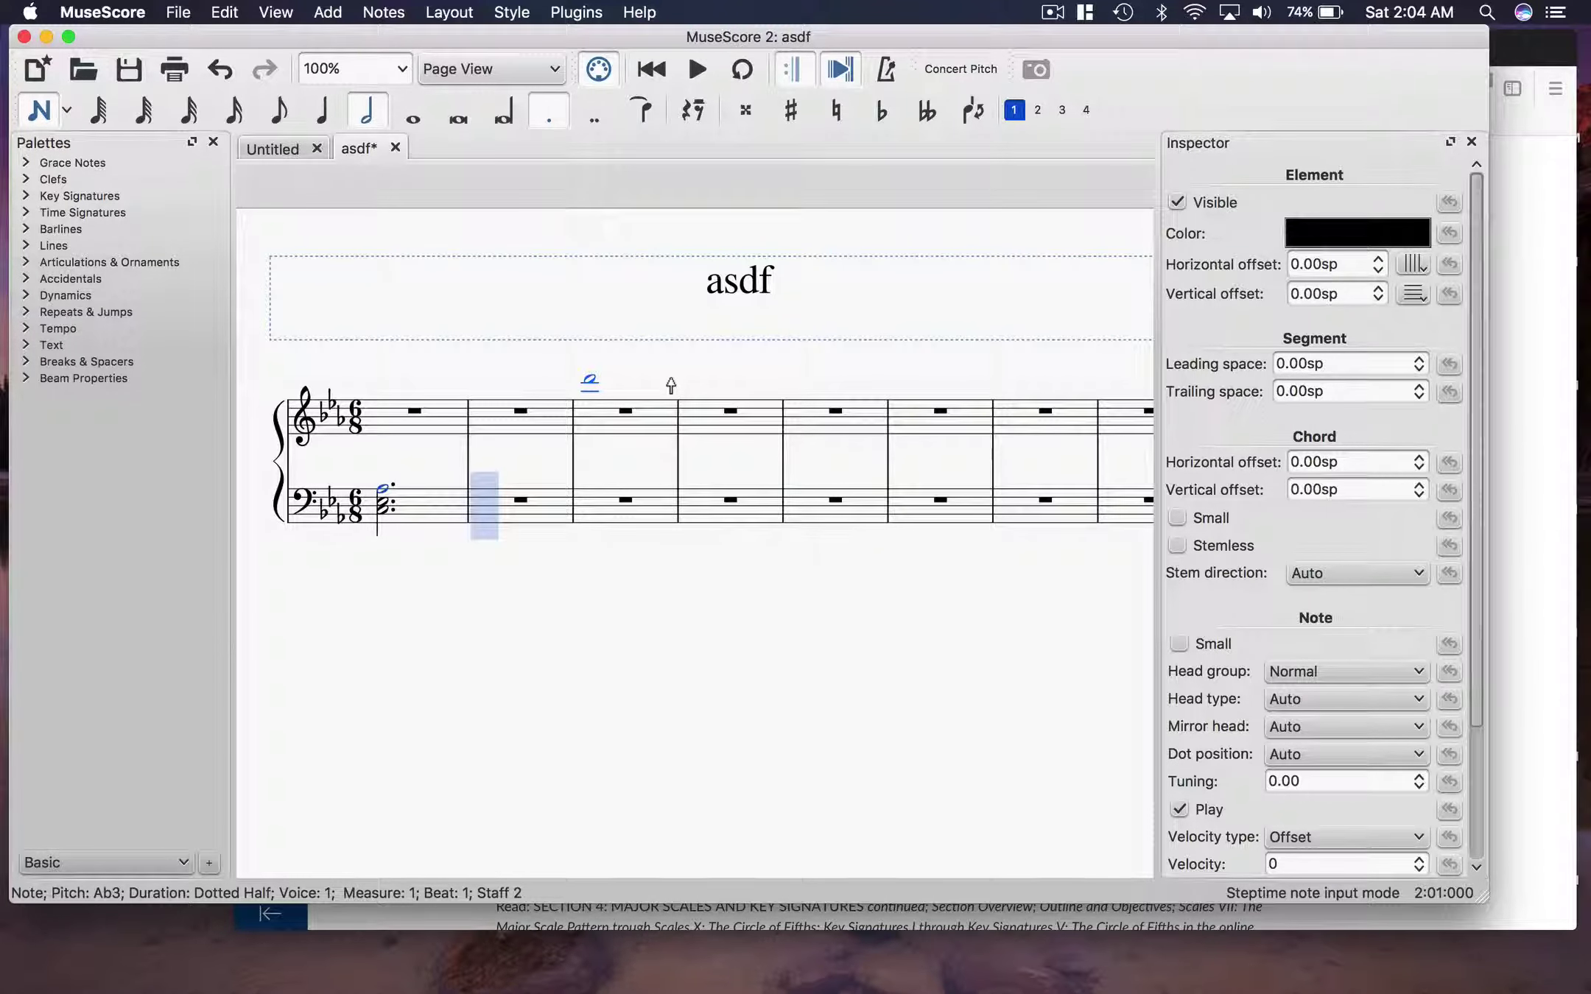
pyautogui.press('Down')
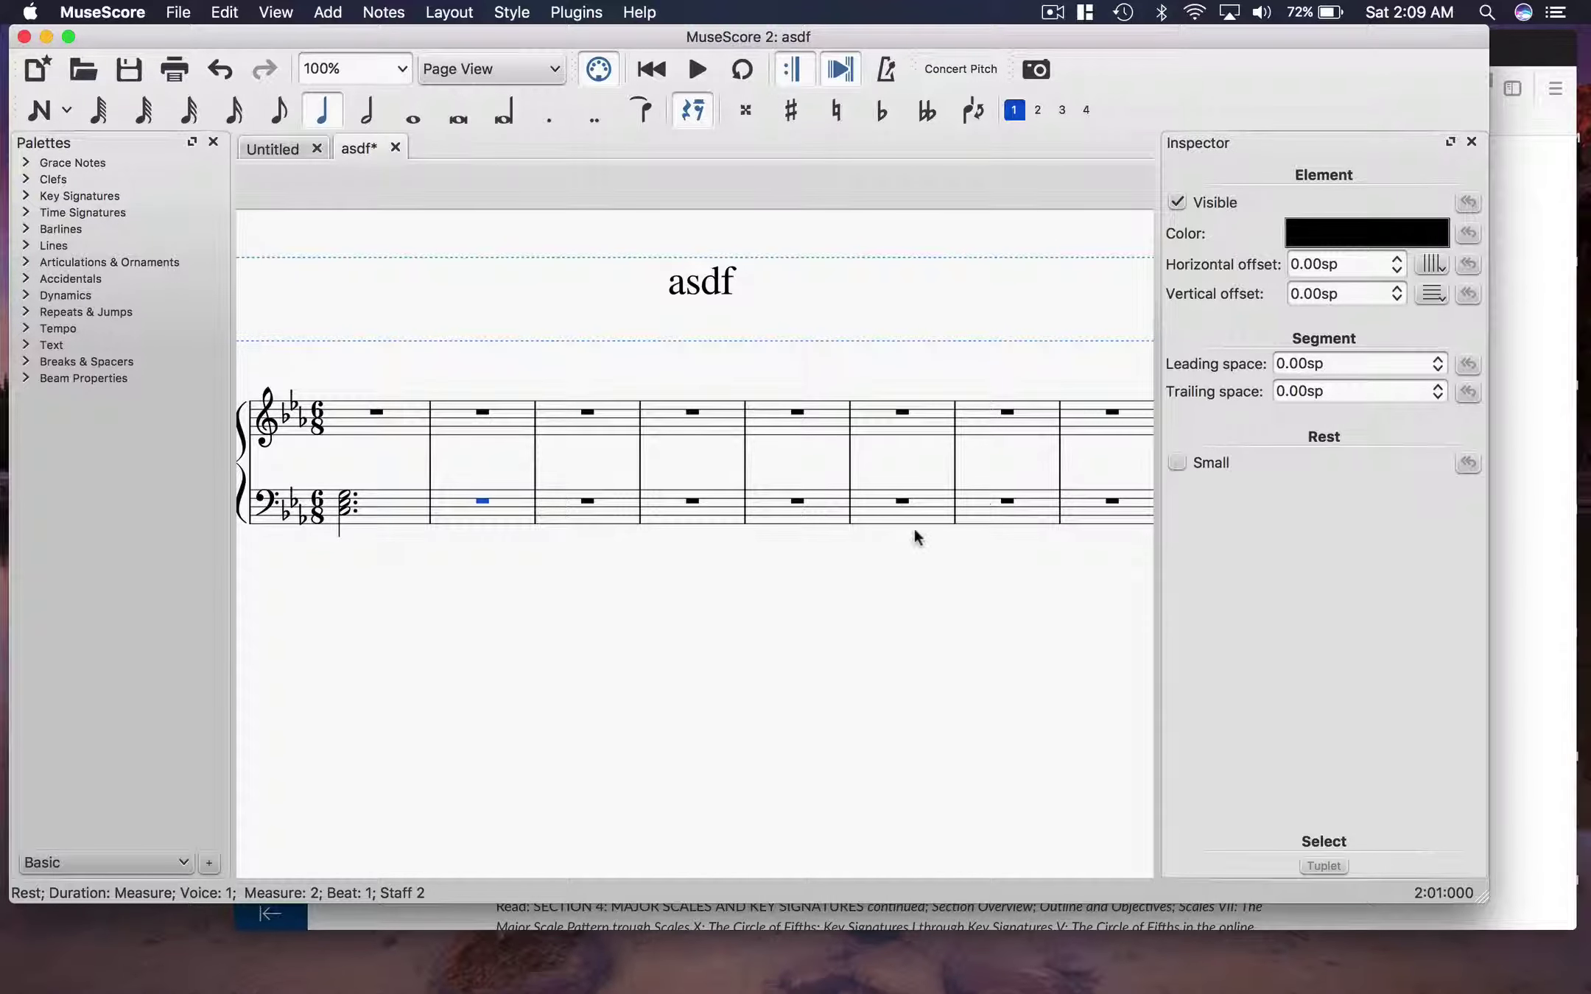
pyautogui.hscroll(3, 913, 528)
pyautogui.scroll(1, 913, 528)
pyautogui.hscroll(-3, 914, 528)
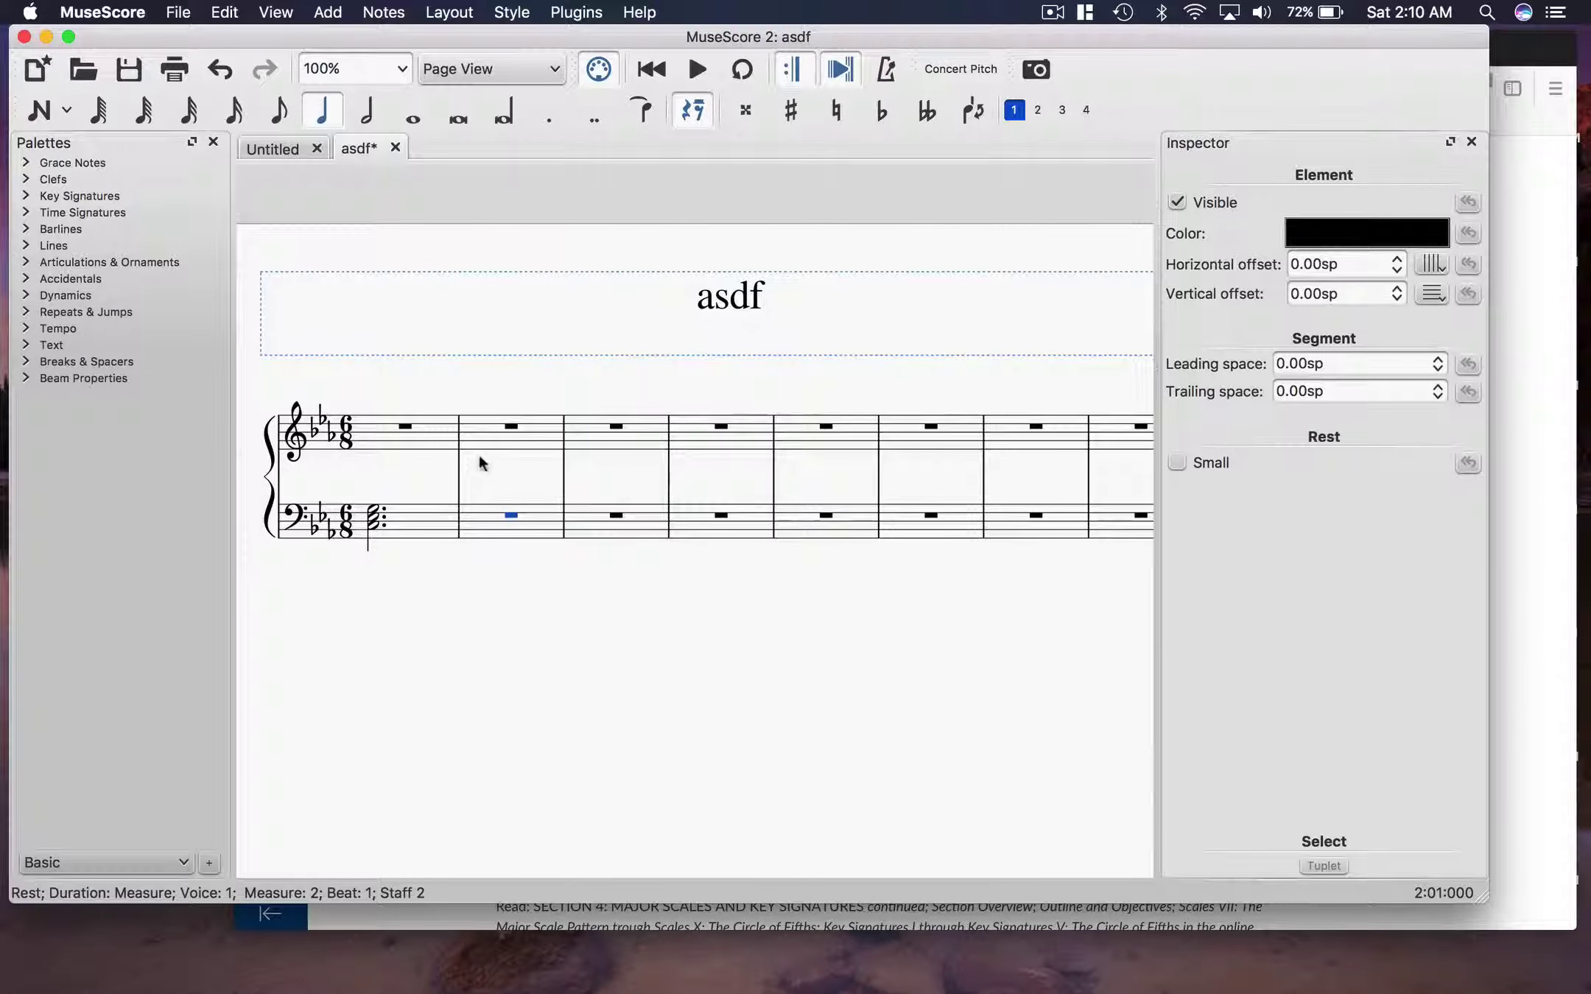
pyautogui.hscroll(2, 578, 532)
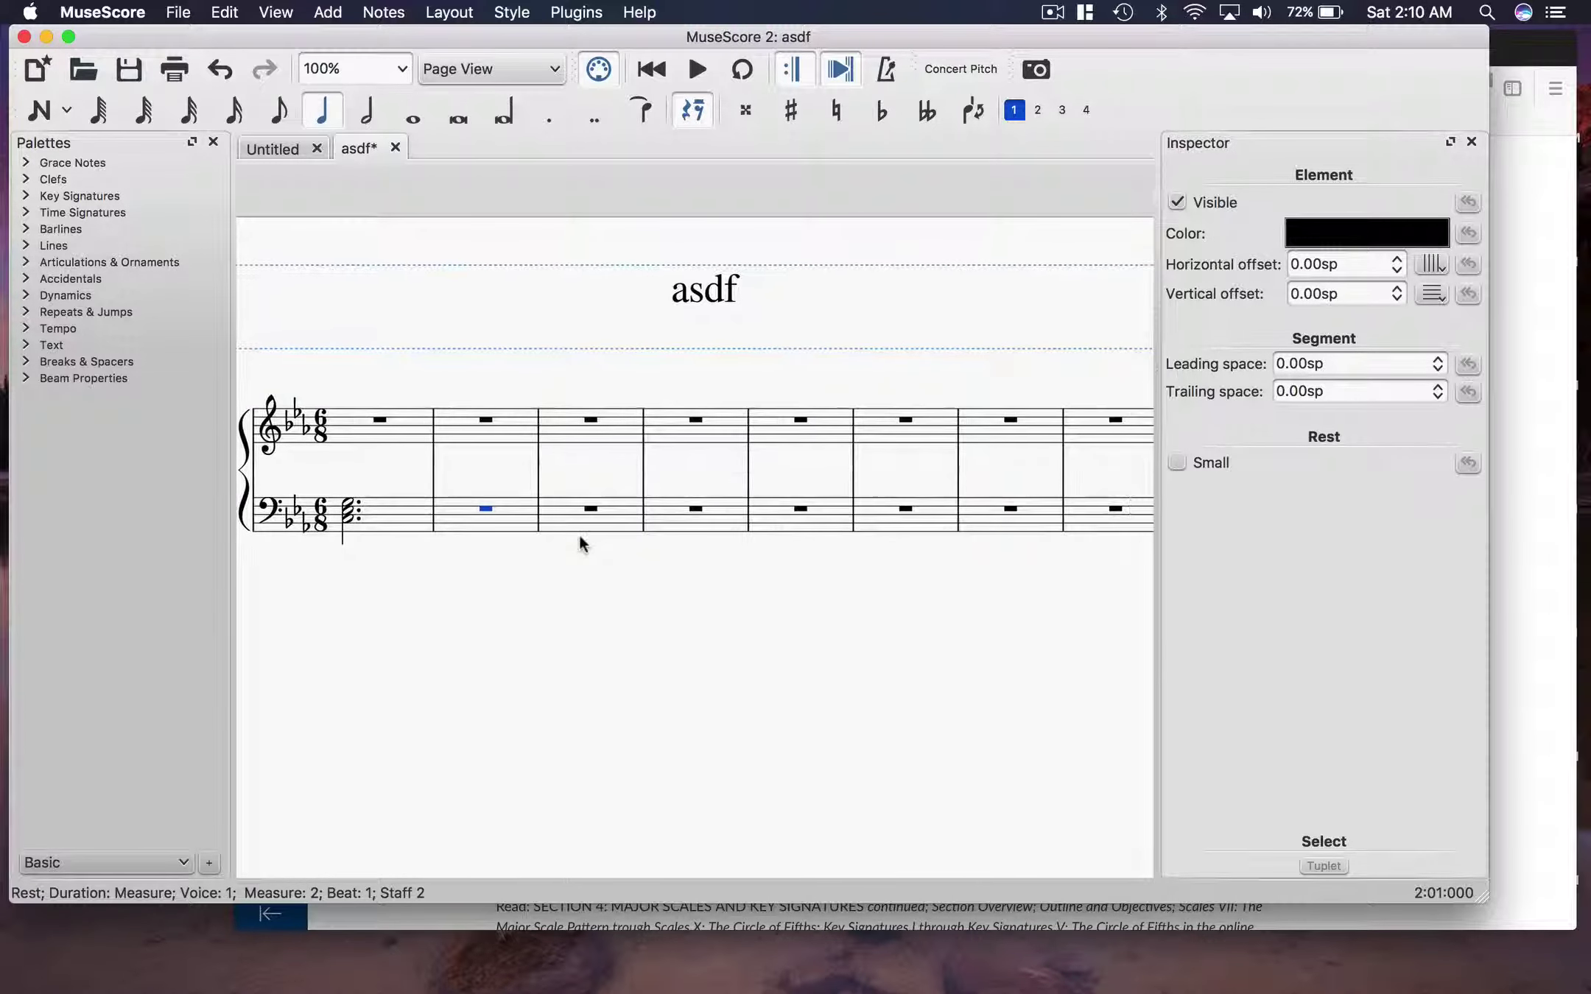
# Enter dotted-half chords in bass measures 2 (with D3, F3) and 3 (Bb2, D3)
pyautogui.click(370, 118)
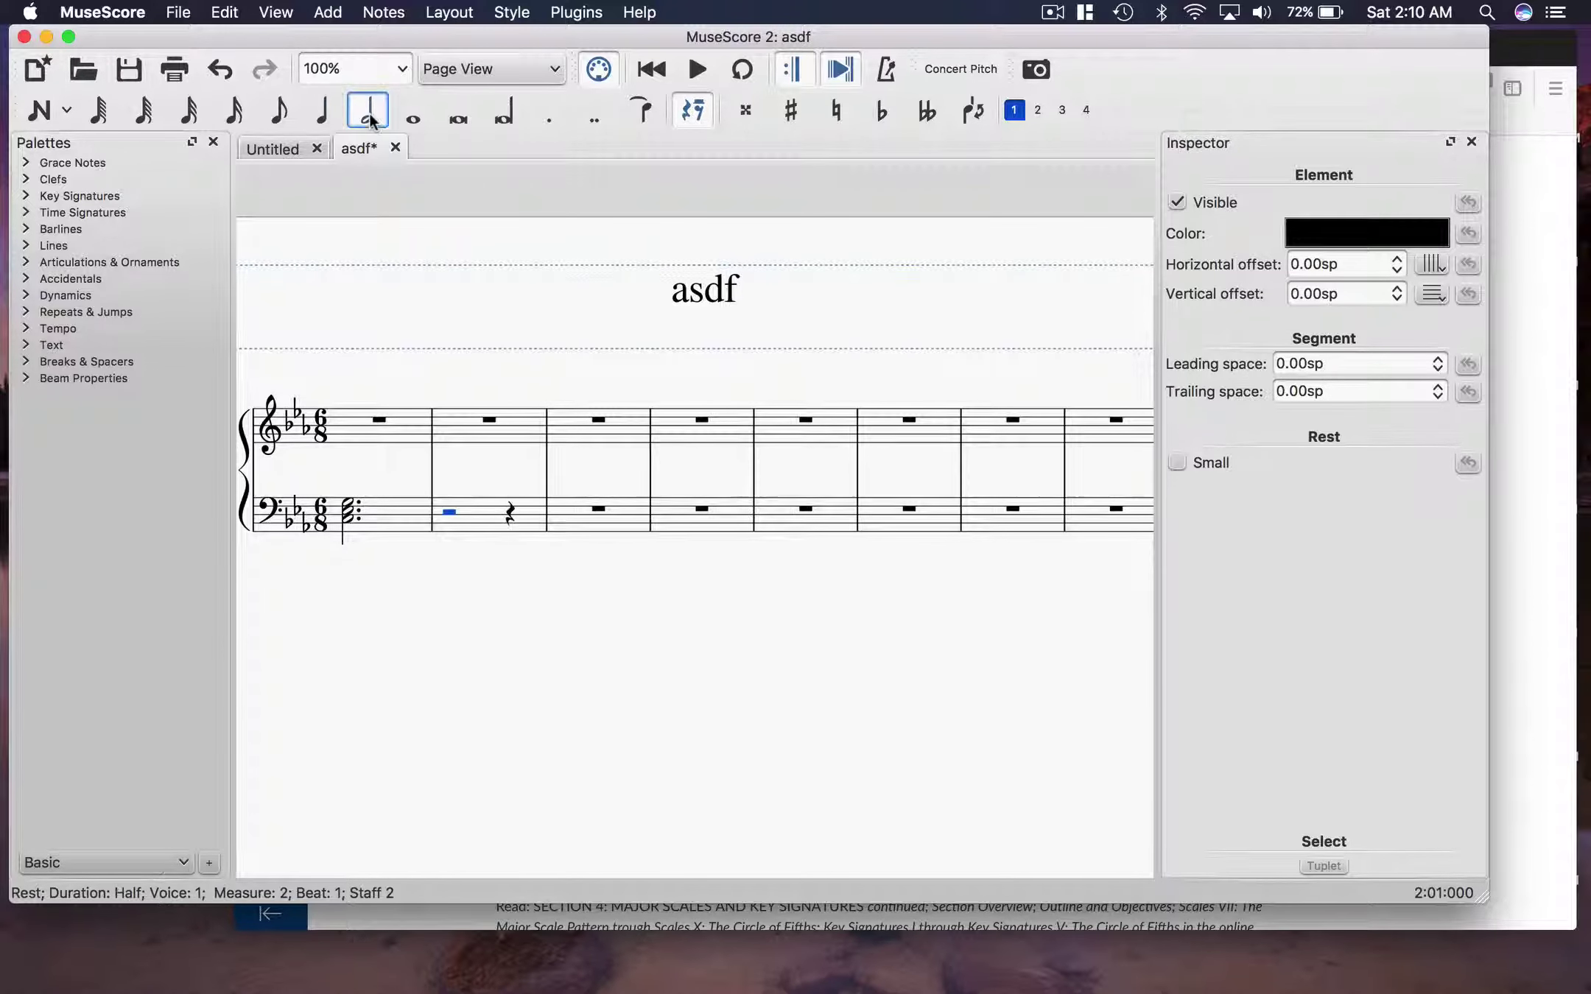
pyautogui.click(547, 119)
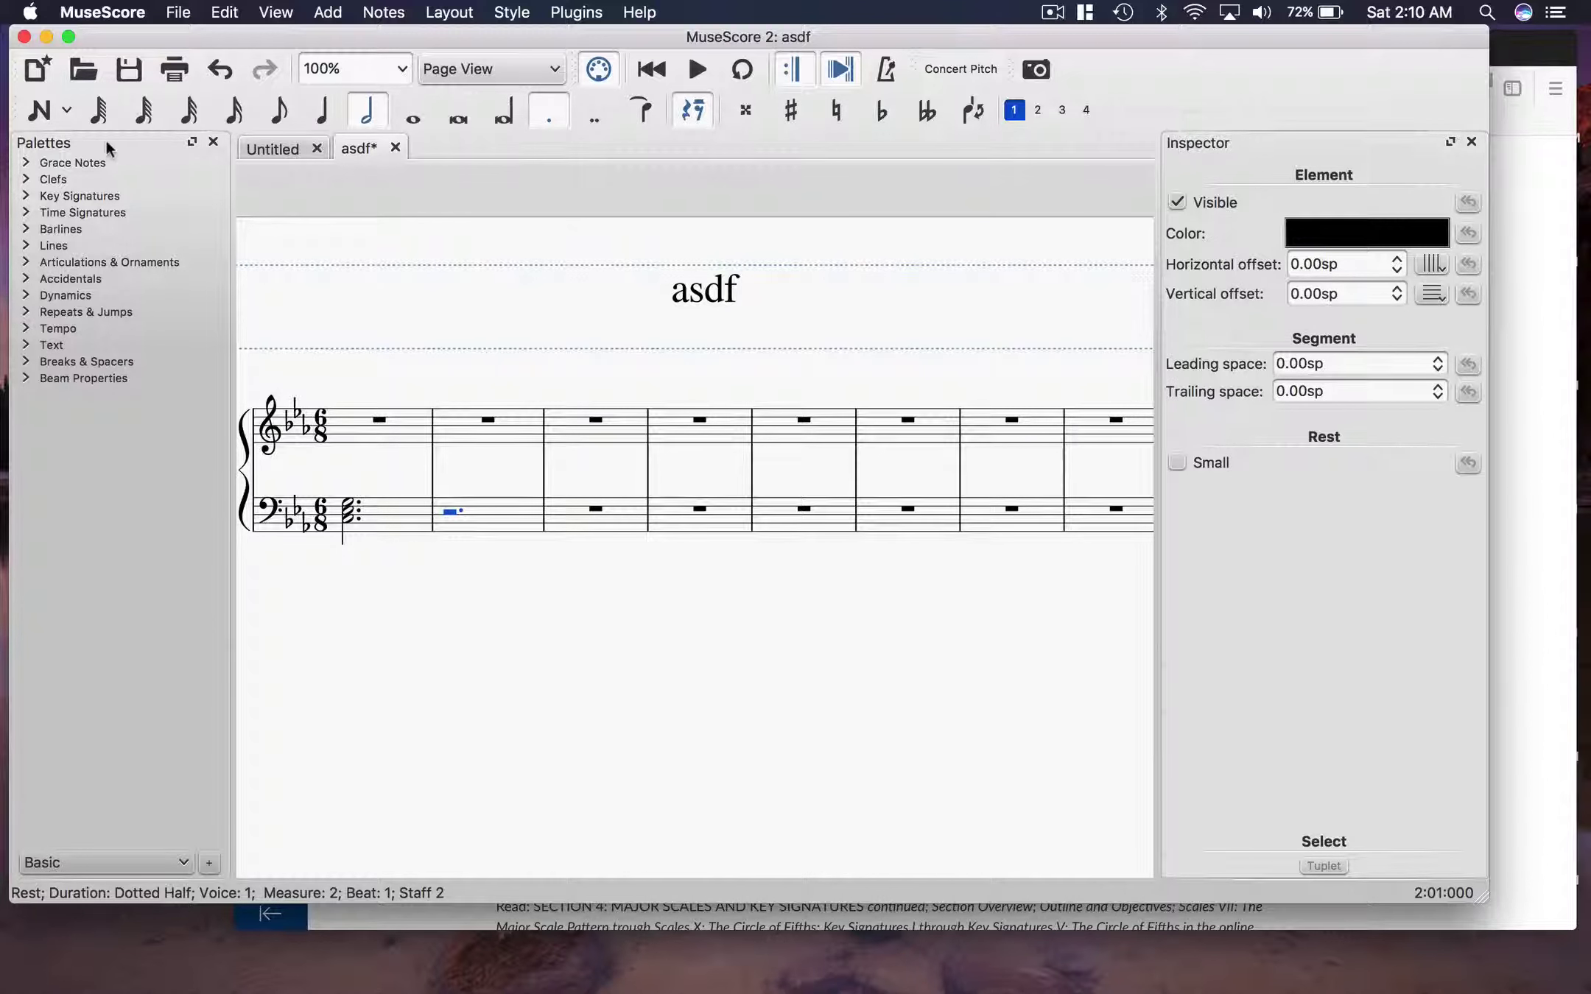
pyautogui.click(38, 111)
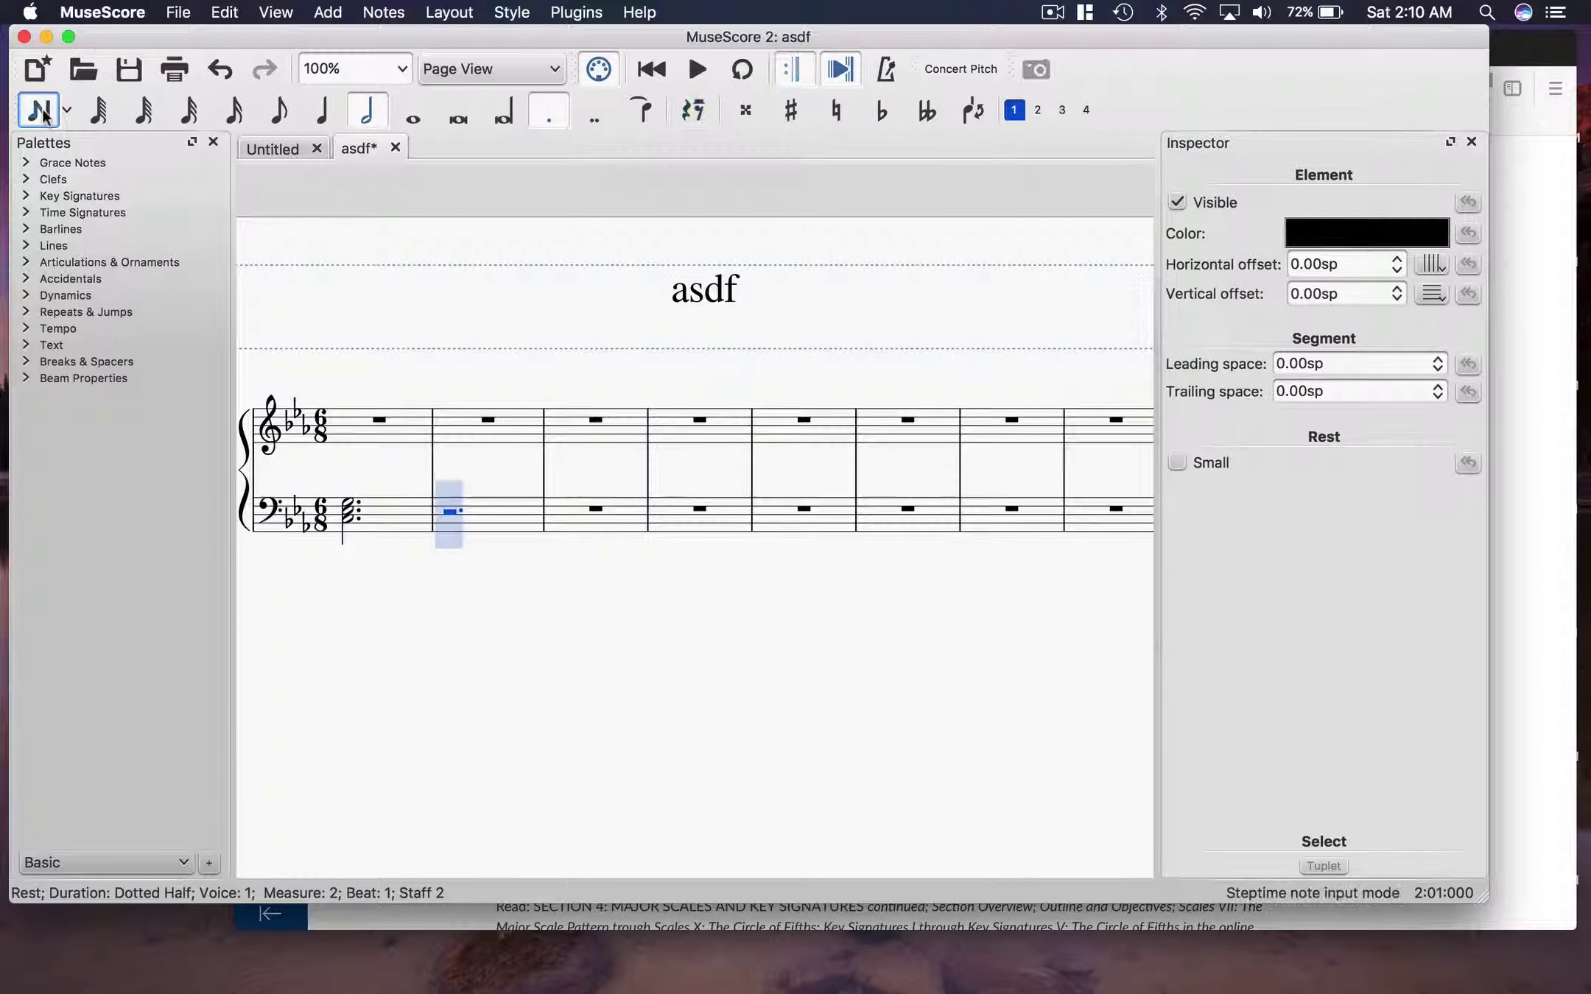
pyautogui.click(482, 531)
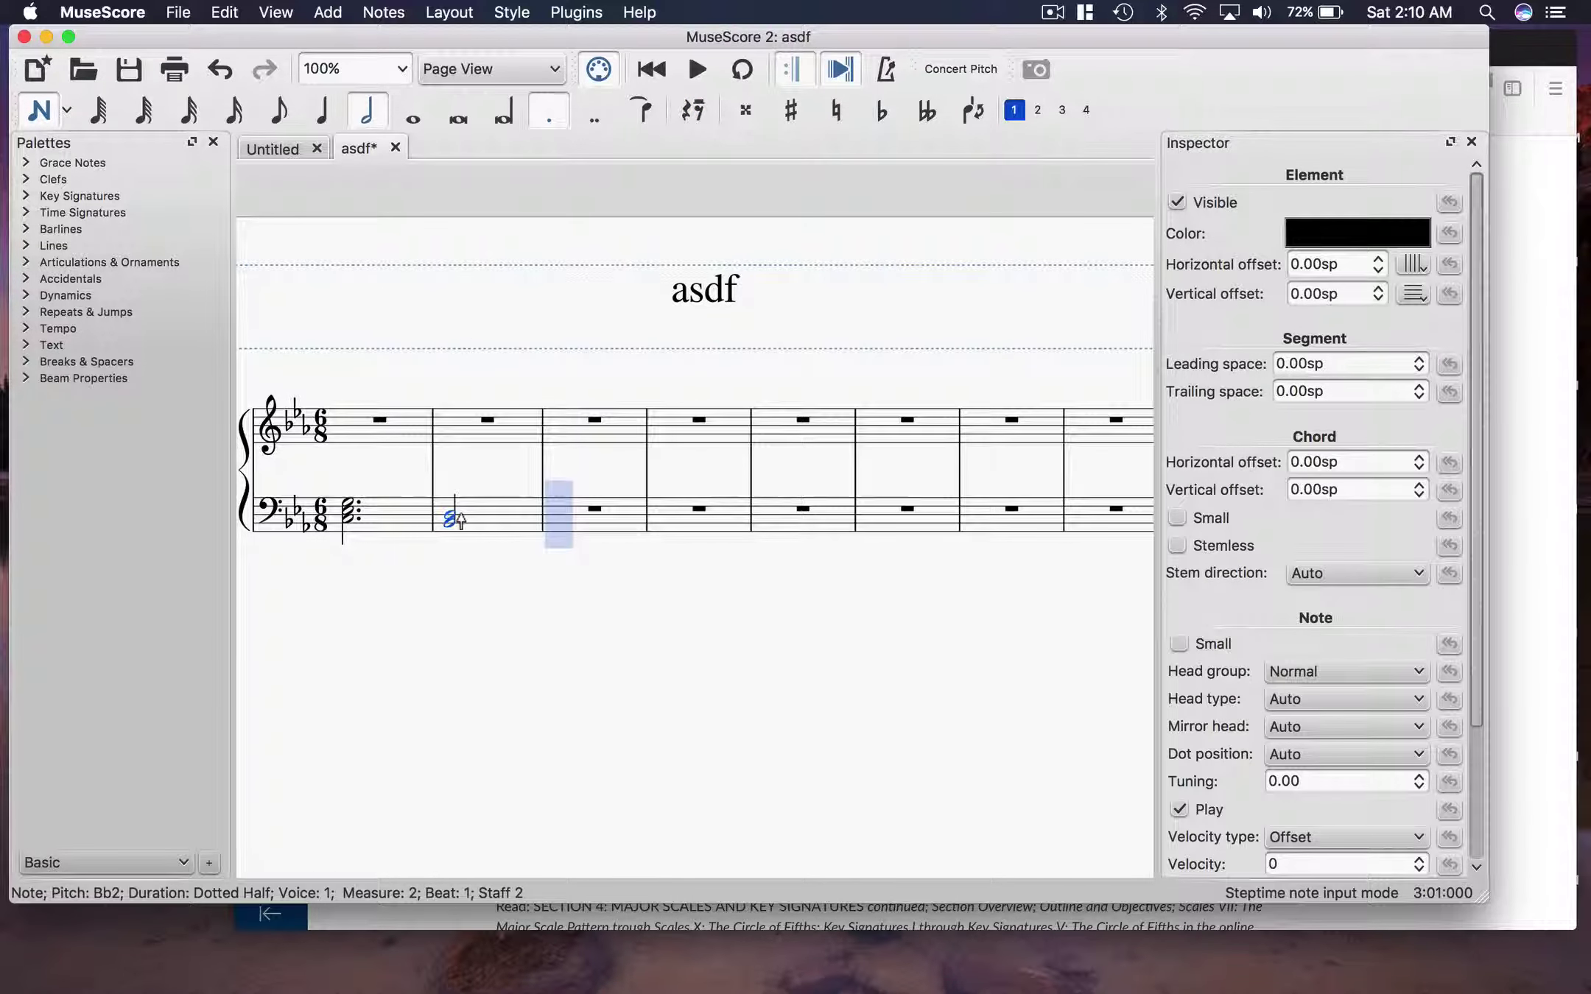
pyautogui.click(457, 515)
pyautogui.keyDown('shift'); pyautogui.click(452, 508); pyautogui.keyUp('shift')
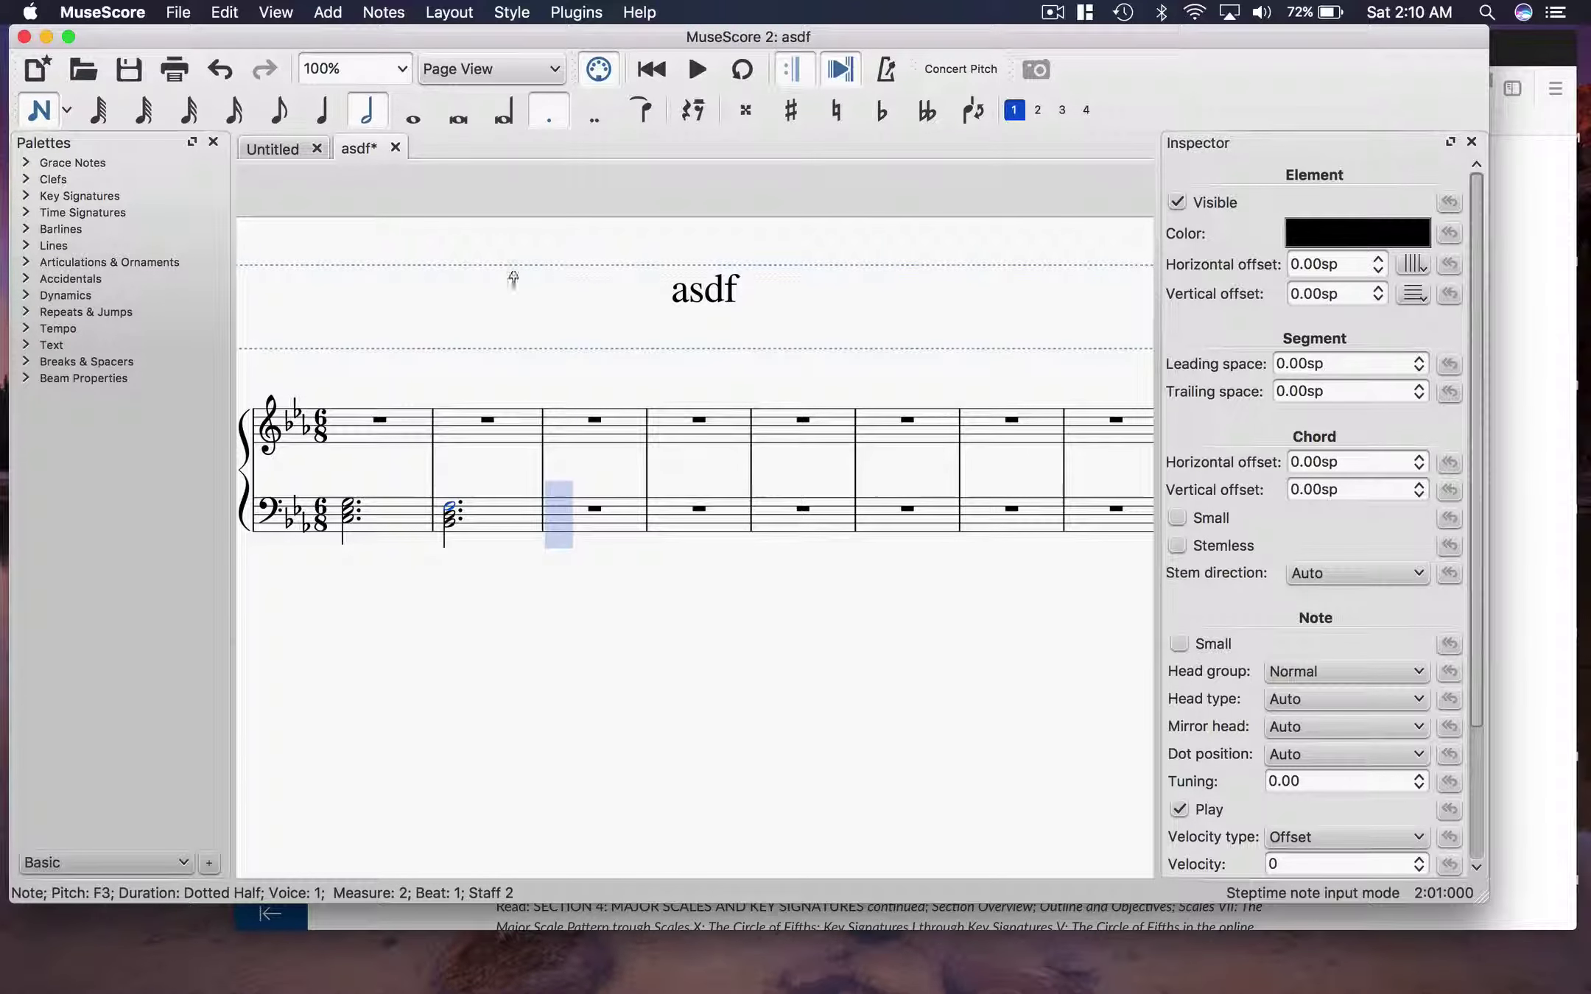
pyautogui.click(560, 526)
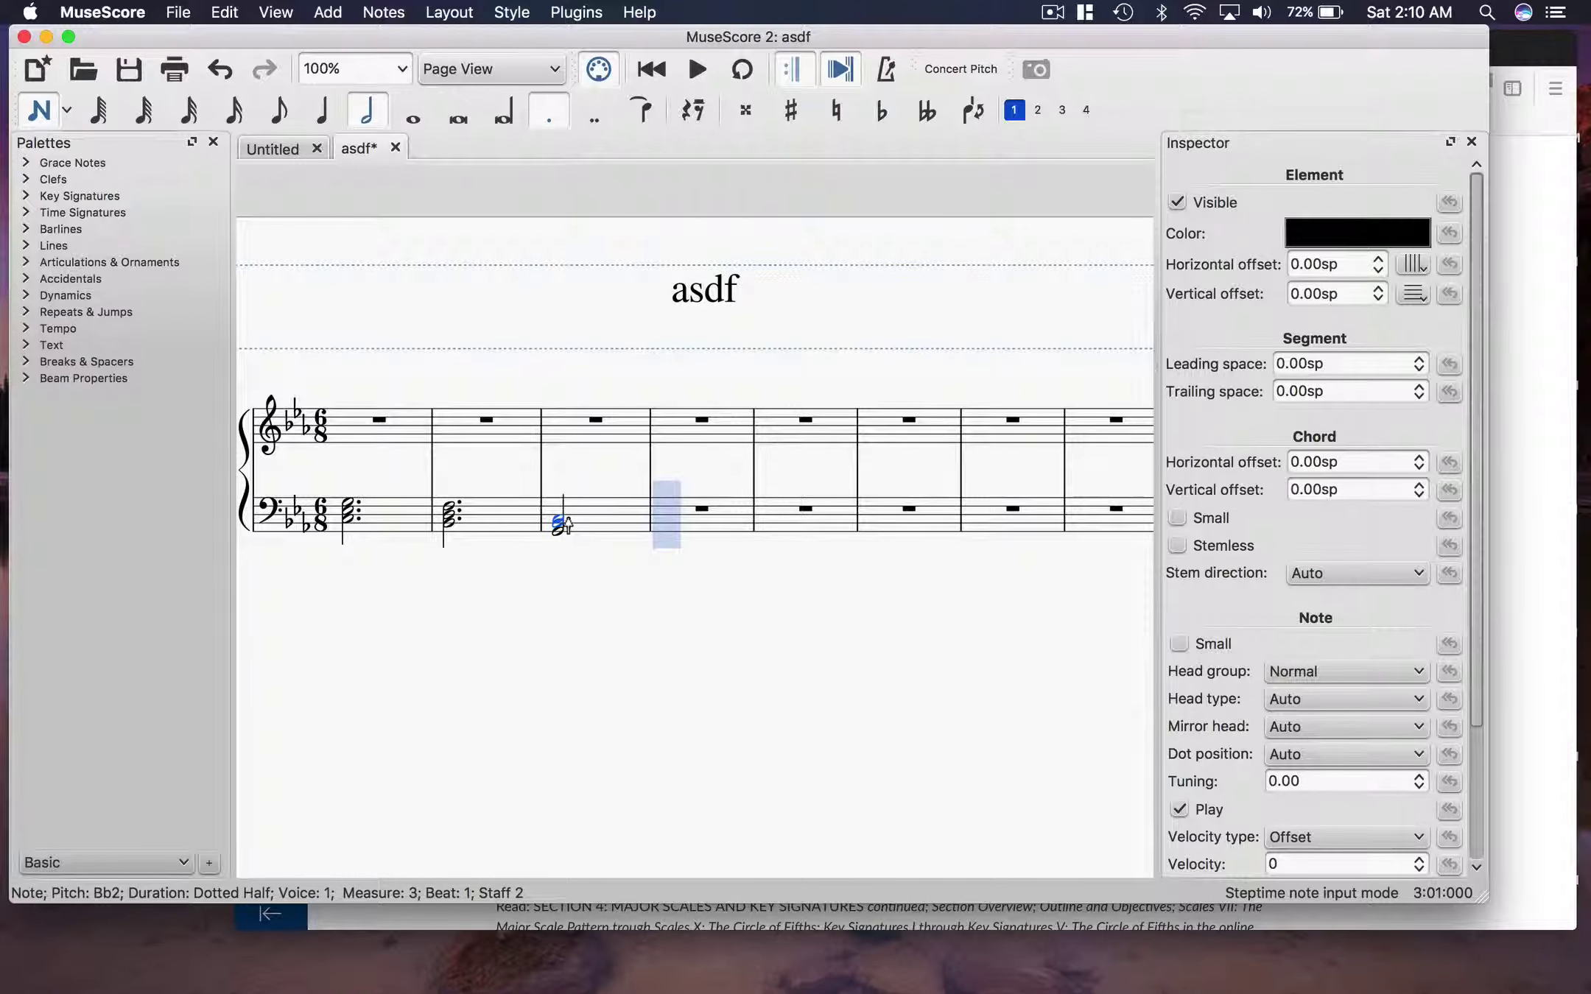
pyautogui.keyDown('shift'); pyautogui.click(563, 517); pyautogui.keyUp('shift')
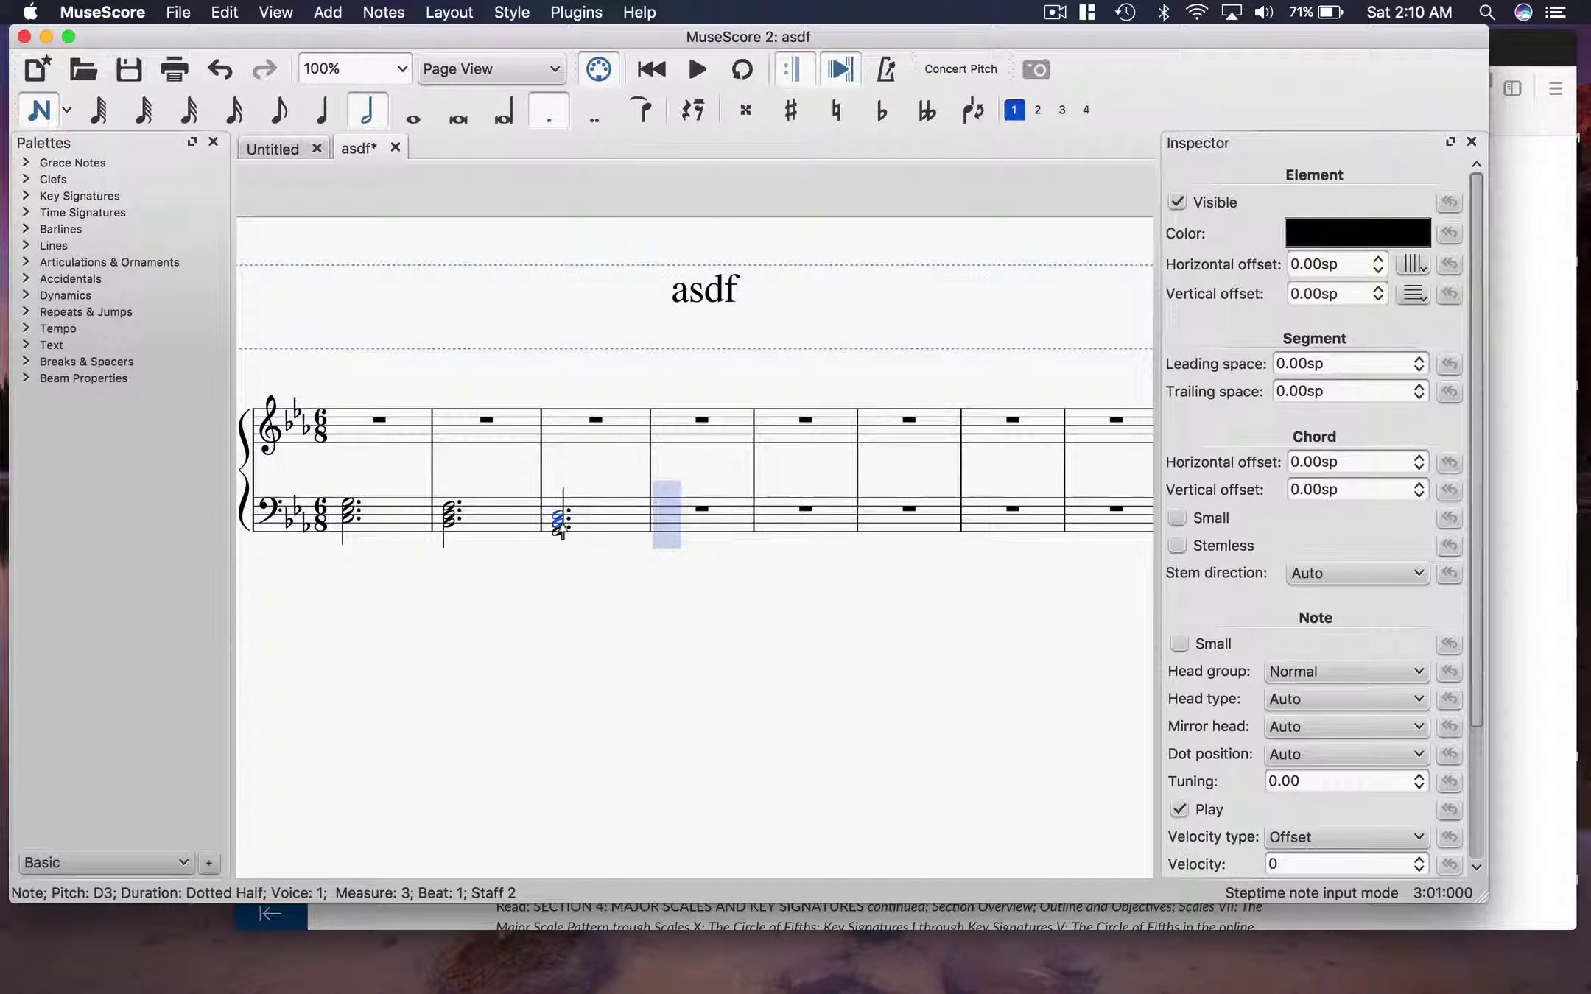
# Raise the measure-3 chord's bottom note from Bb2 to B natural
pyautogui.press('Left')
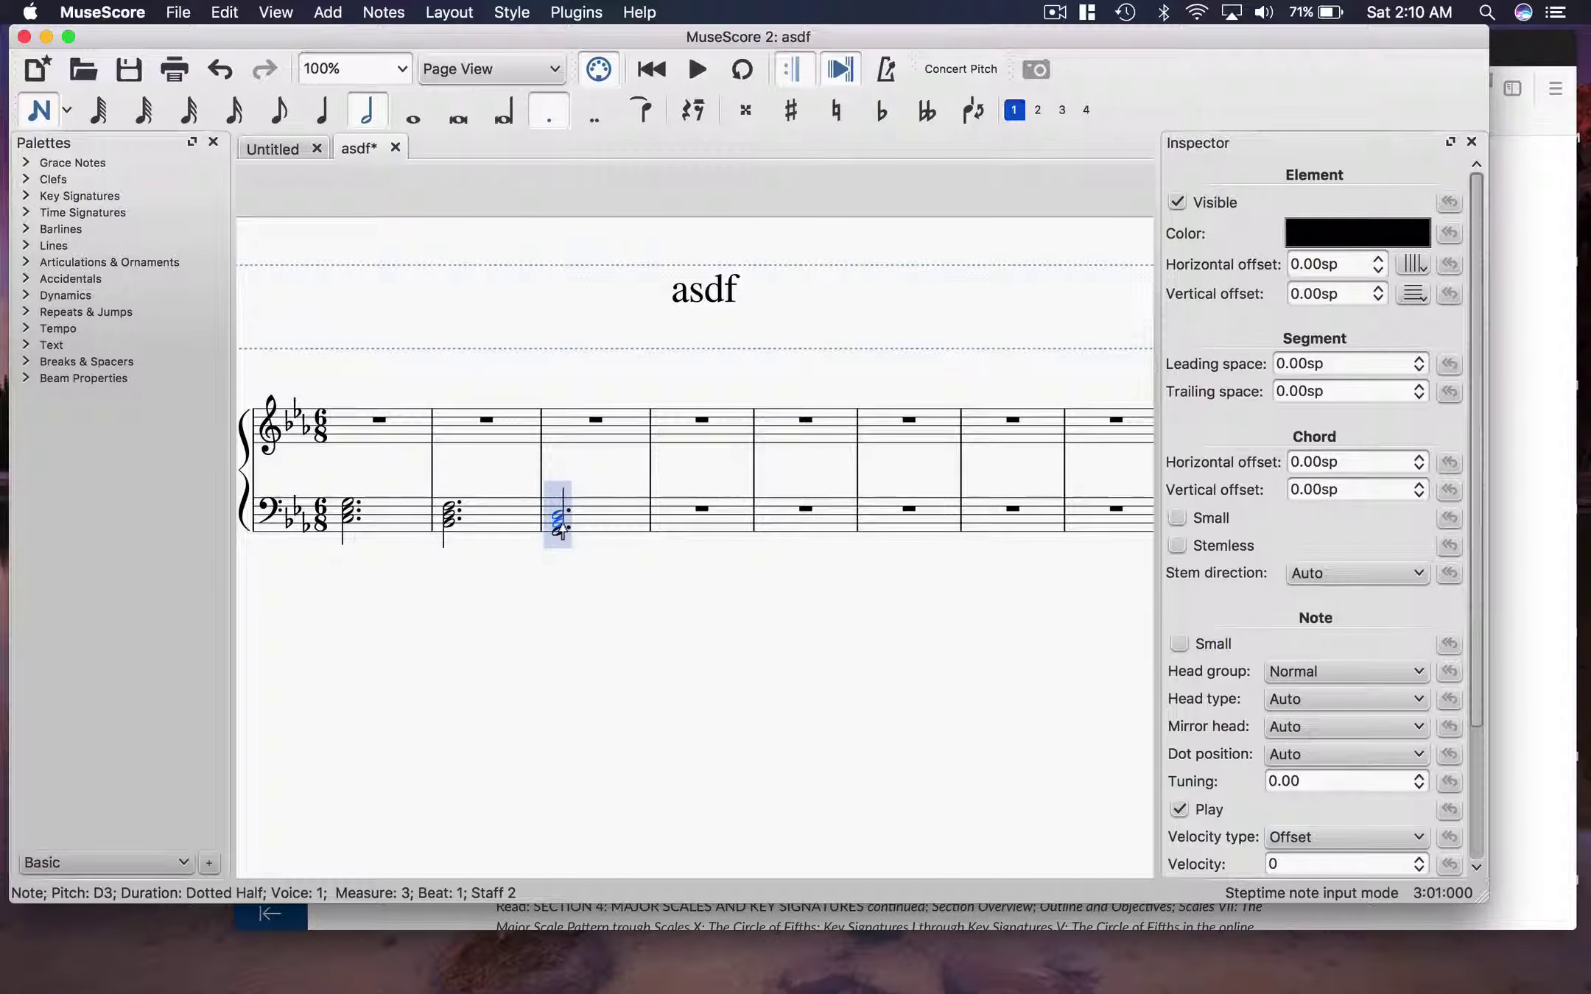
pyautogui.press('Up')
pyautogui.press('Down')
pyautogui.press('b')
pyautogui.press('Up')
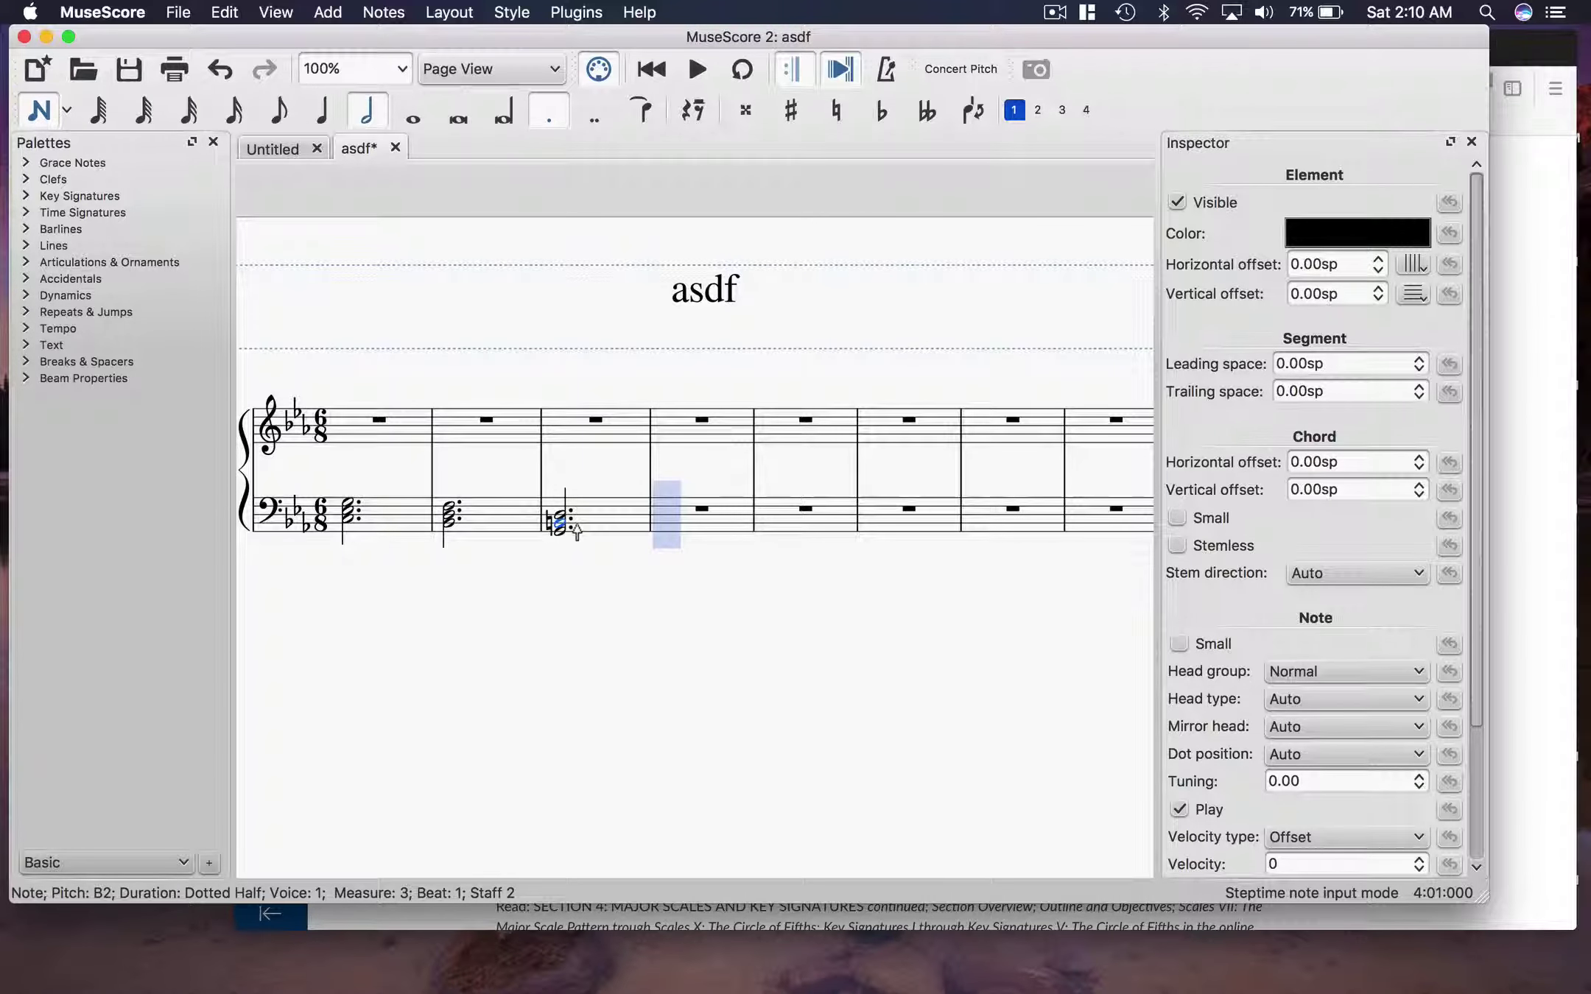
# Enter dotted-half triads in bass measures 4 (topped by G3) and 5 (F3–Ab3–C4)
pyautogui.click(691, 517)
pyautogui.keyDown('shift'); pyautogui.click(670, 507); pyautogui.keyUp('shift')
pyautogui.press('-')
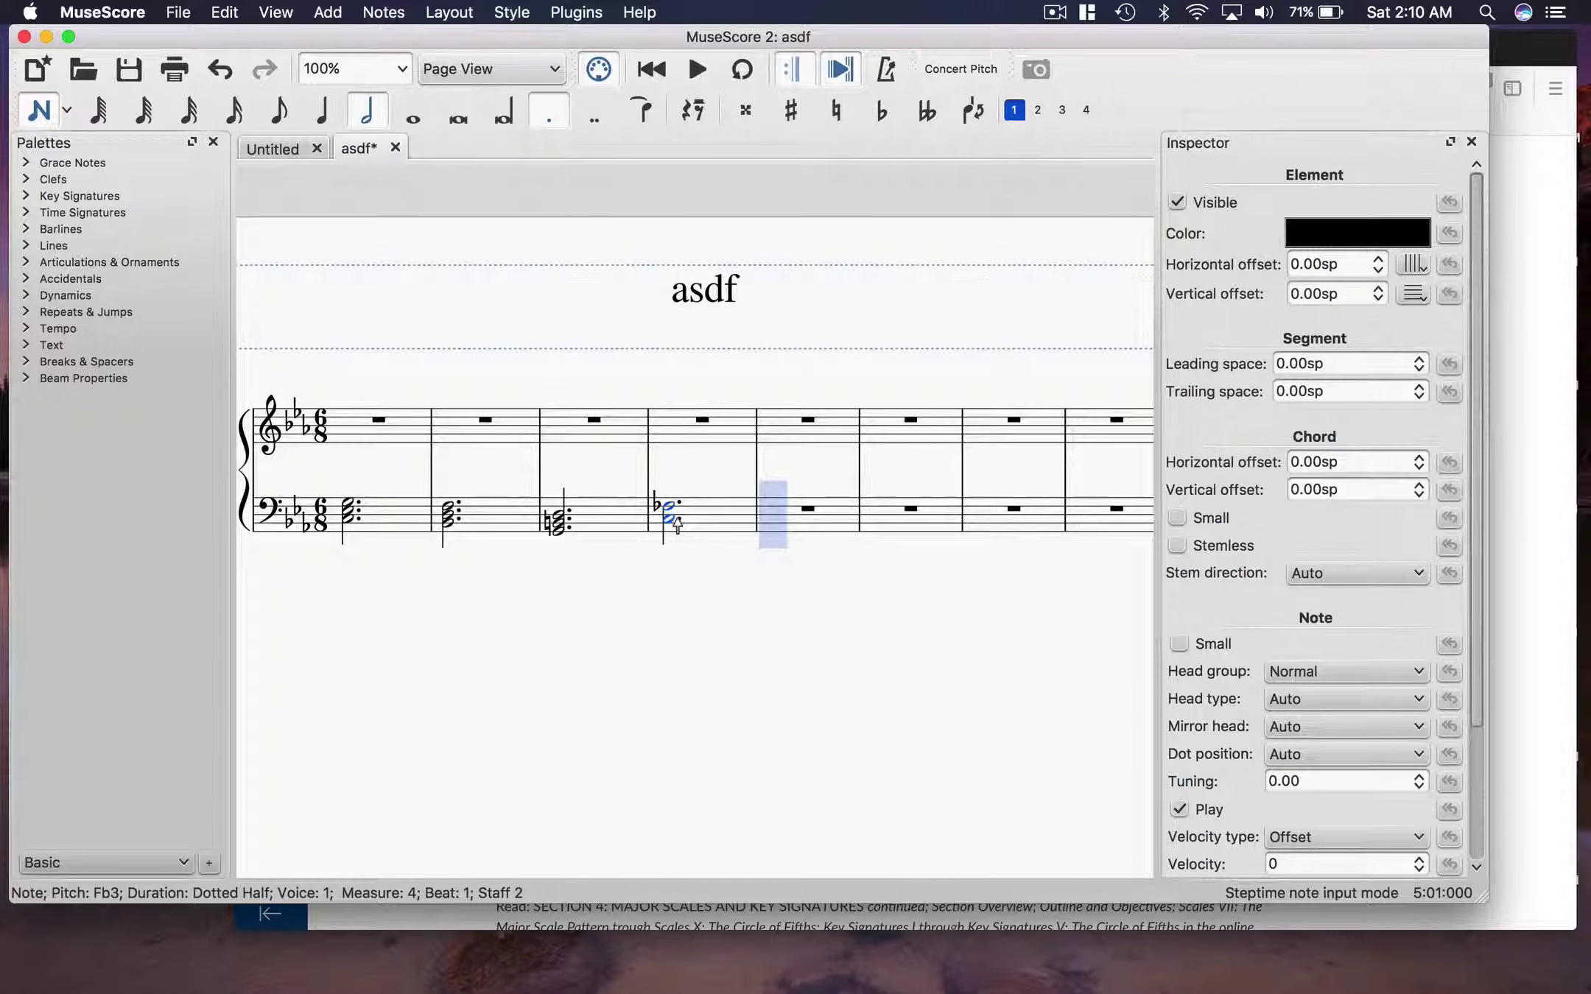
pyautogui.press('Down')
pyautogui.scroll(1, 674, 505)
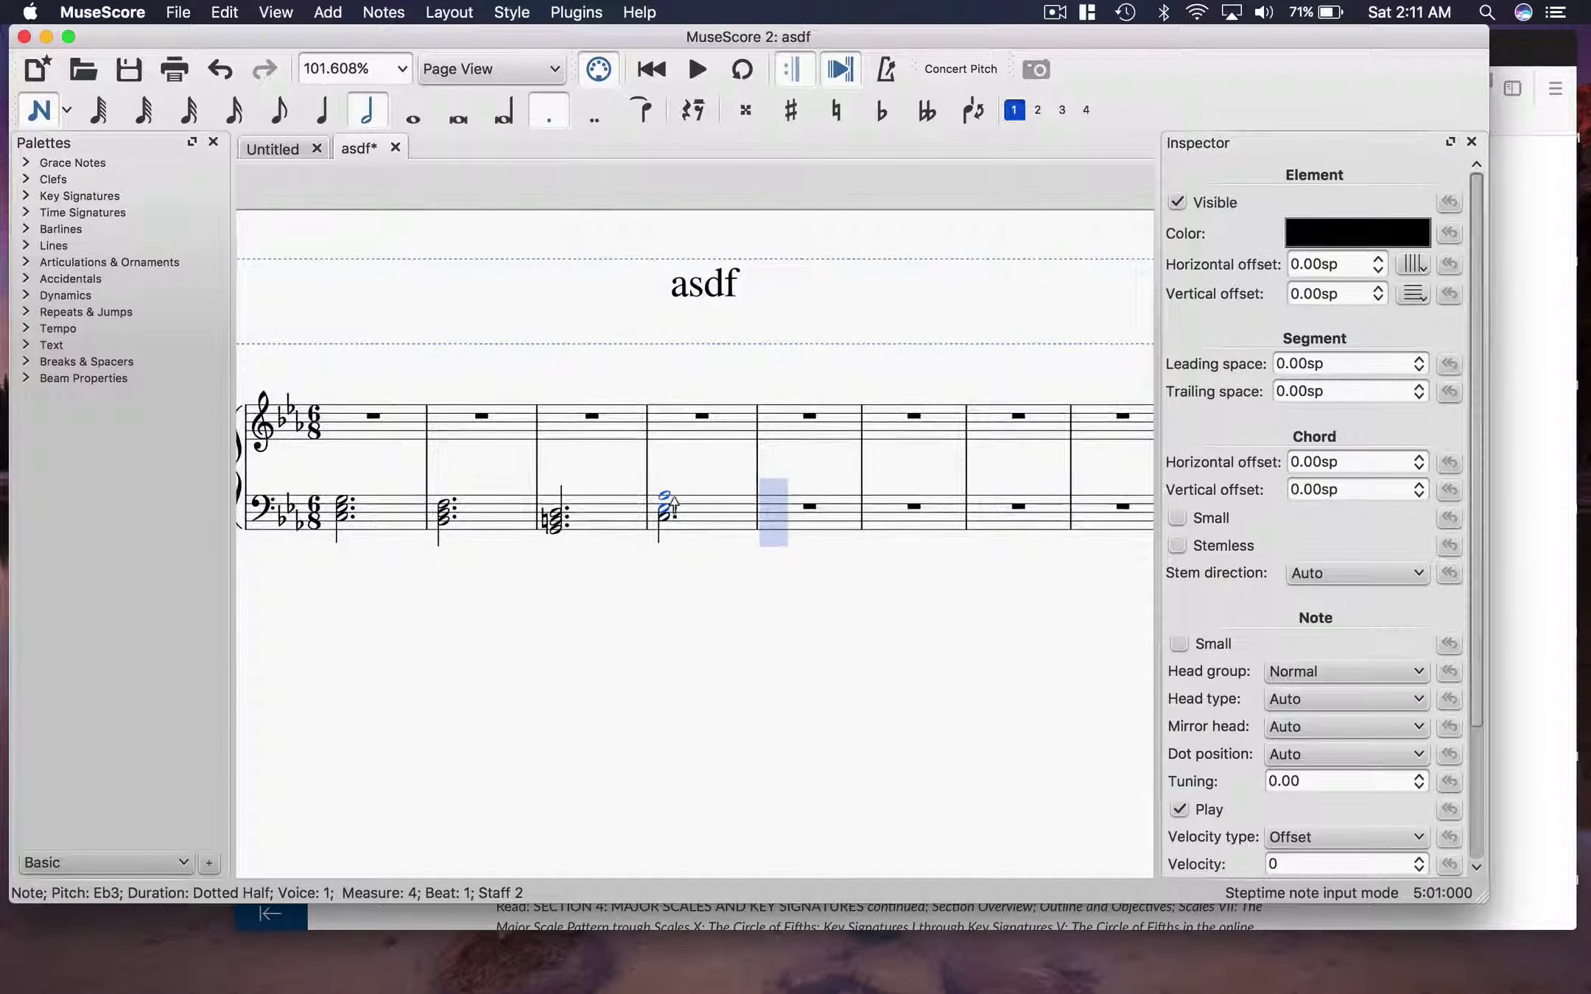
pyautogui.keyDown('shift'); pyautogui.click(671, 499); pyautogui.keyUp('shift')
pyautogui.scroll(-2, 672, 507)
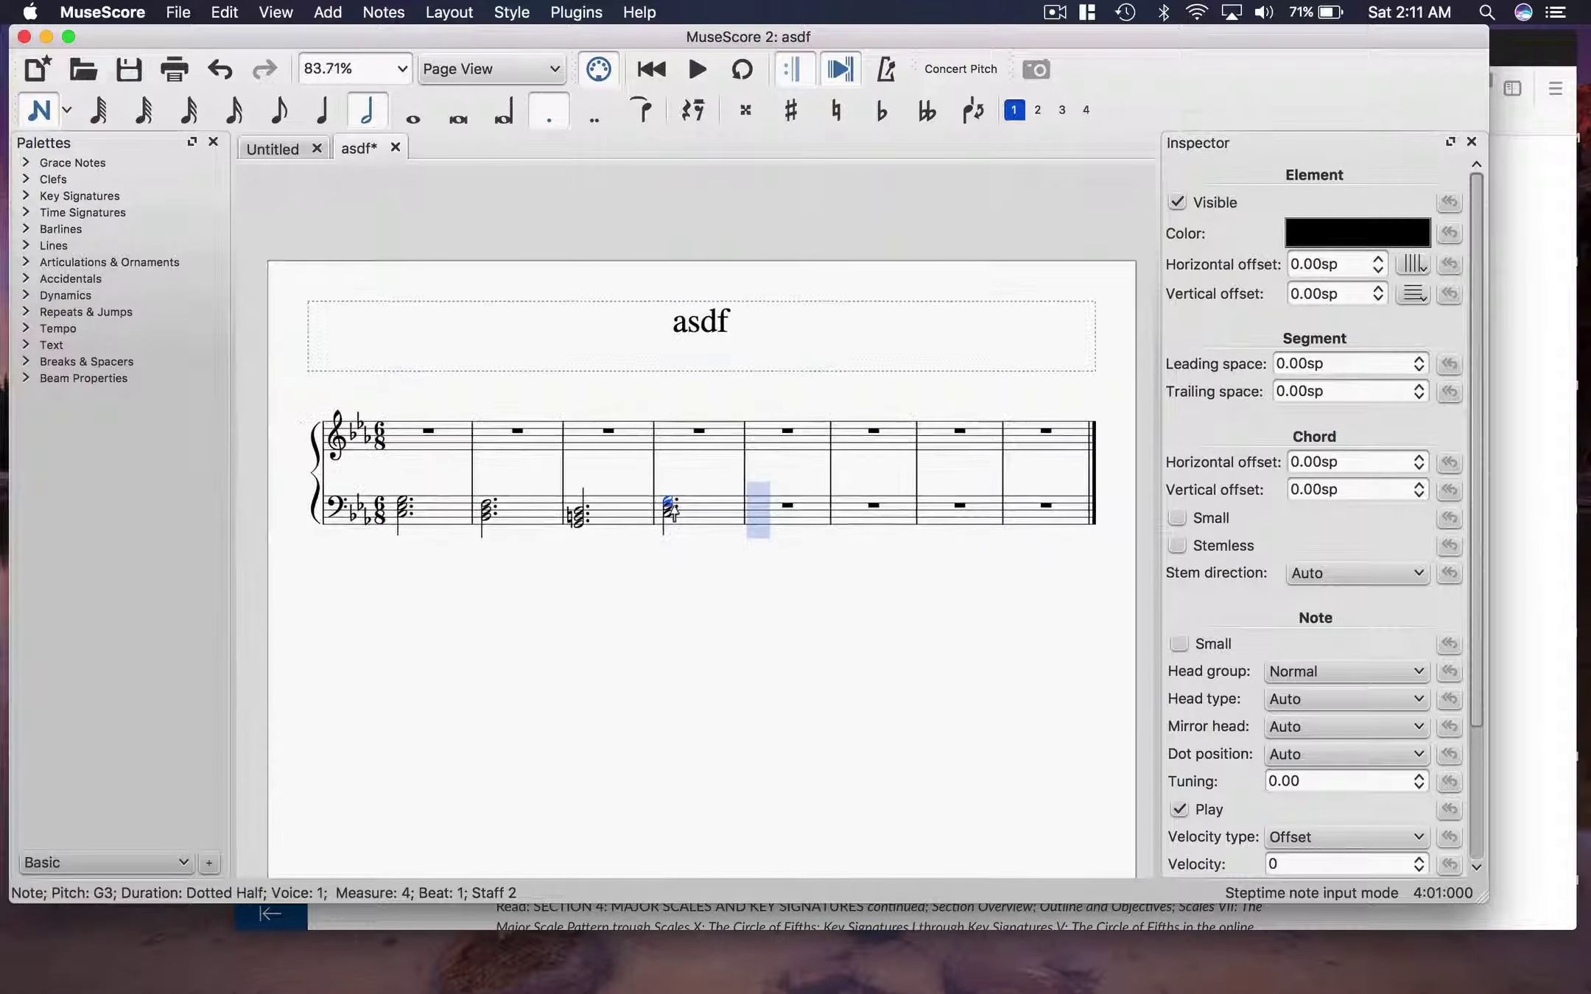
pyautogui.scroll(-1, 671, 508)
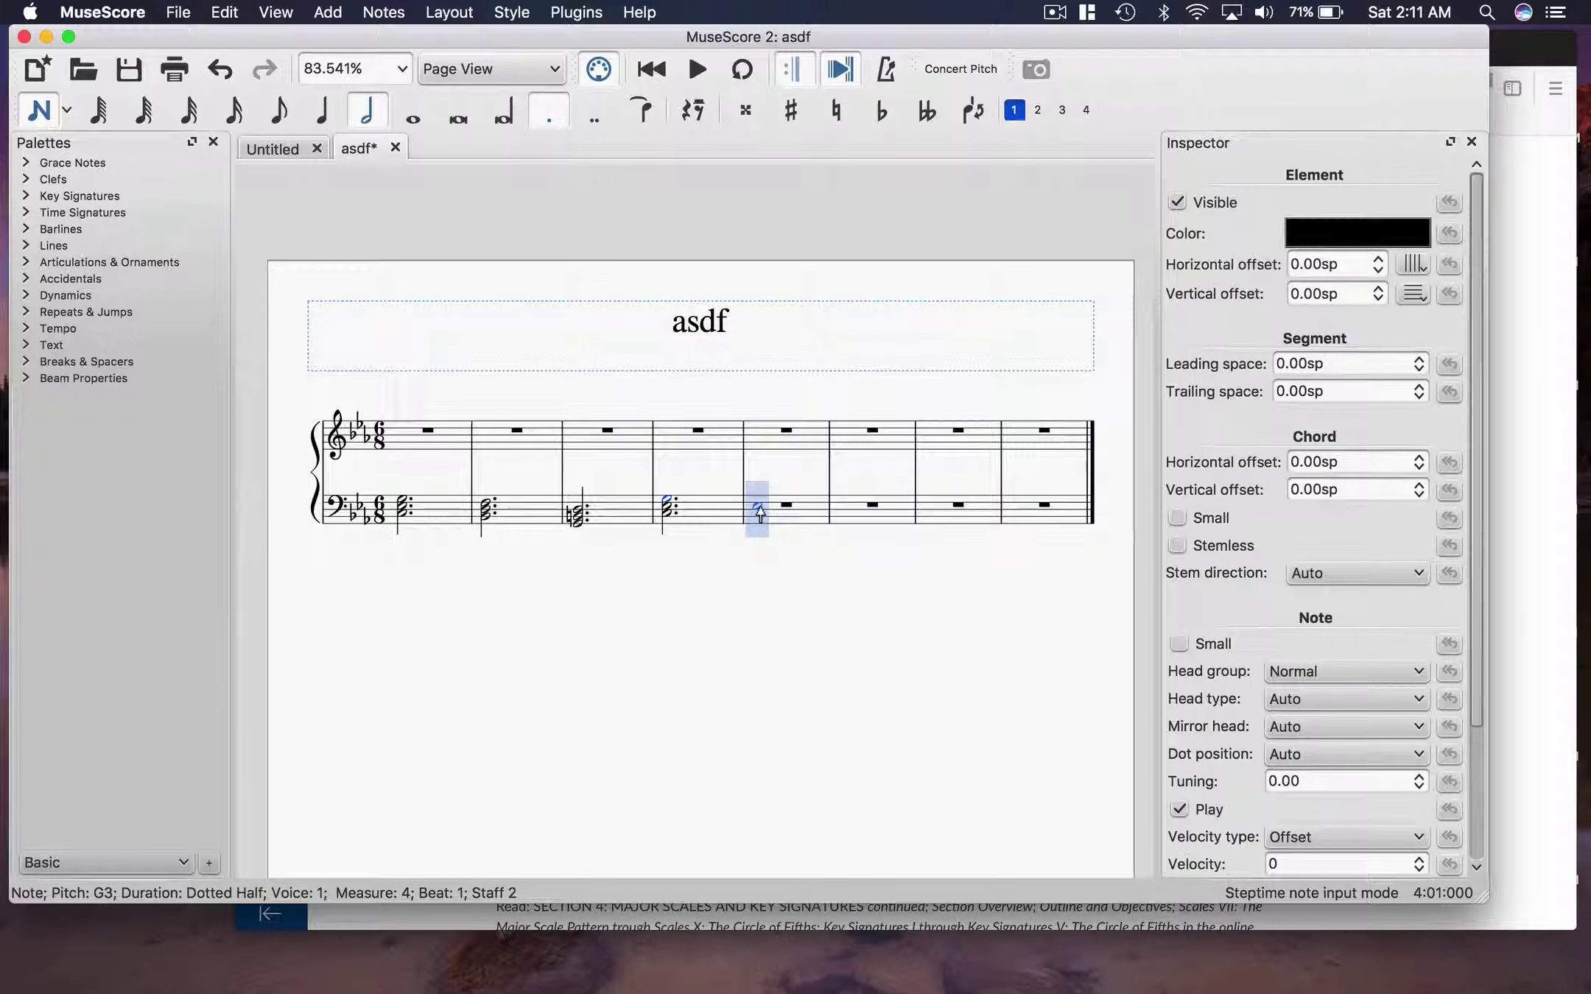
pyautogui.click(759, 506)
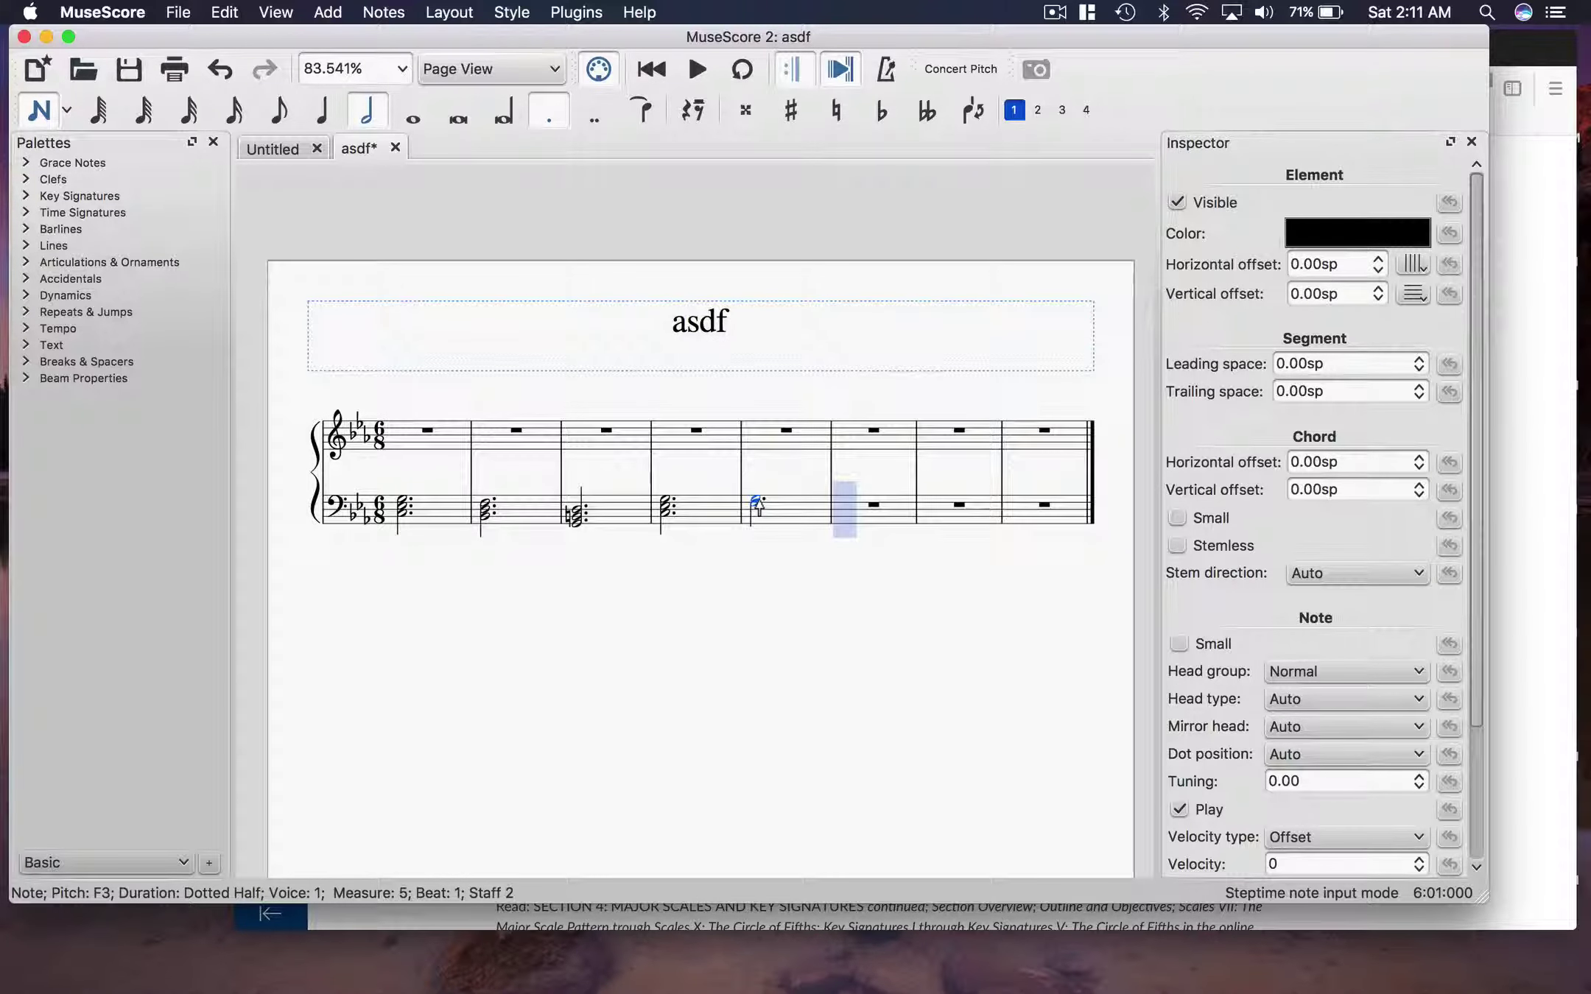
pyautogui.keyDown('shift'); pyautogui.click(757, 502); pyautogui.keyUp('shift')
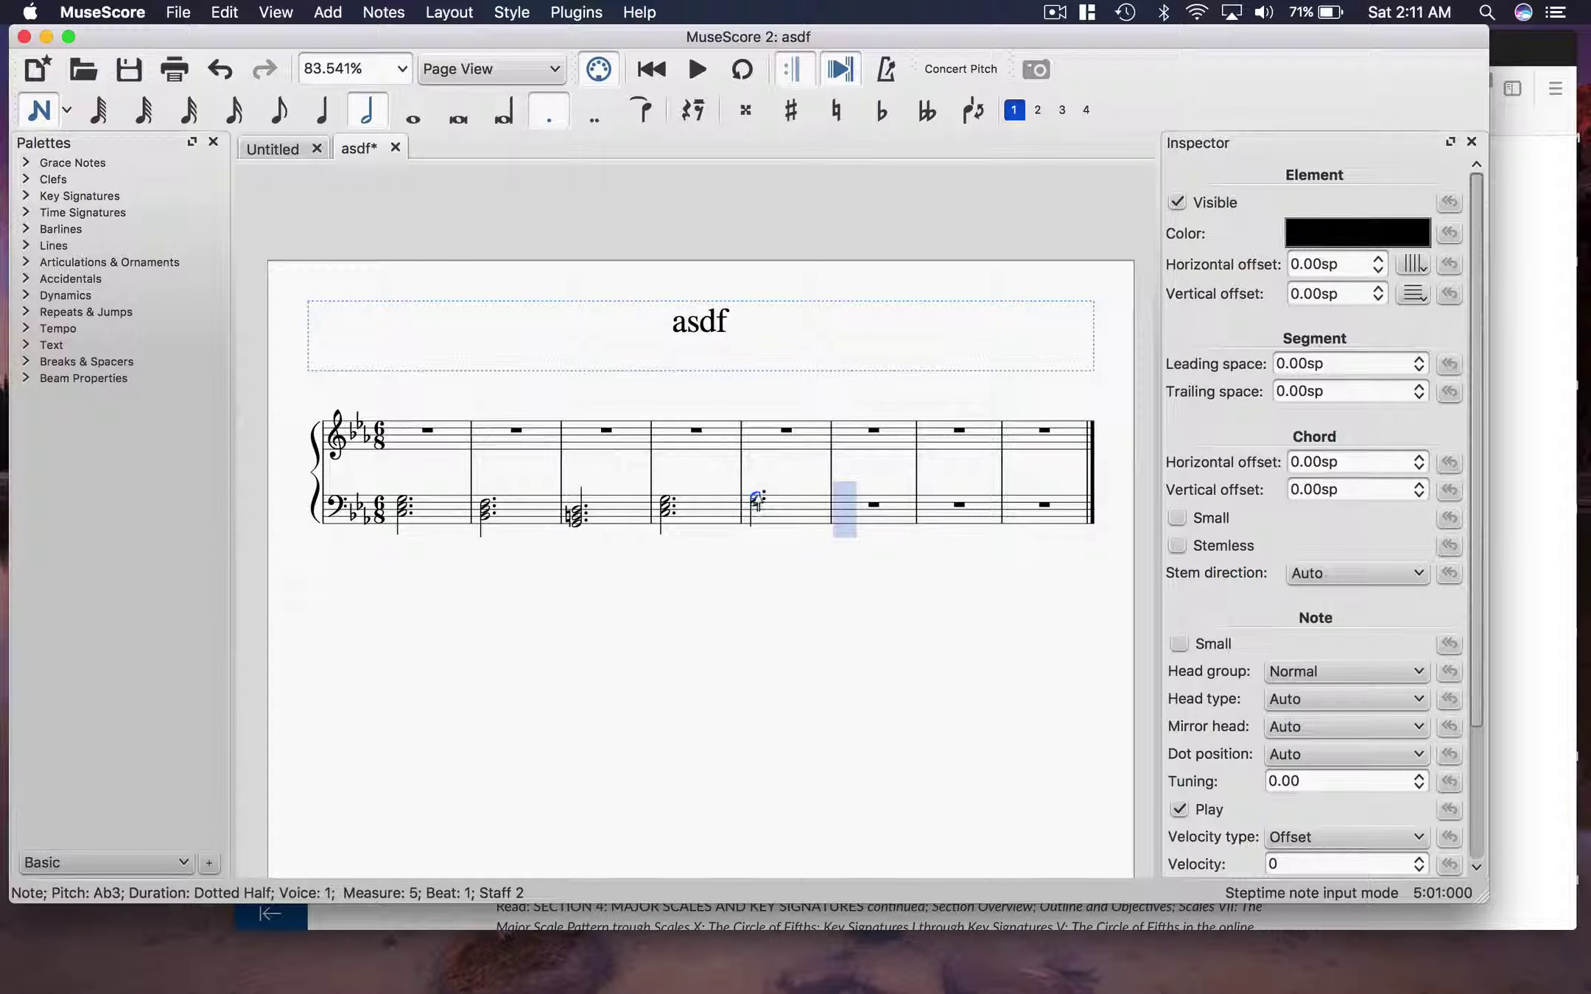
pyautogui.keyDown('shift'); pyautogui.click(757, 495); pyautogui.keyUp('shift')
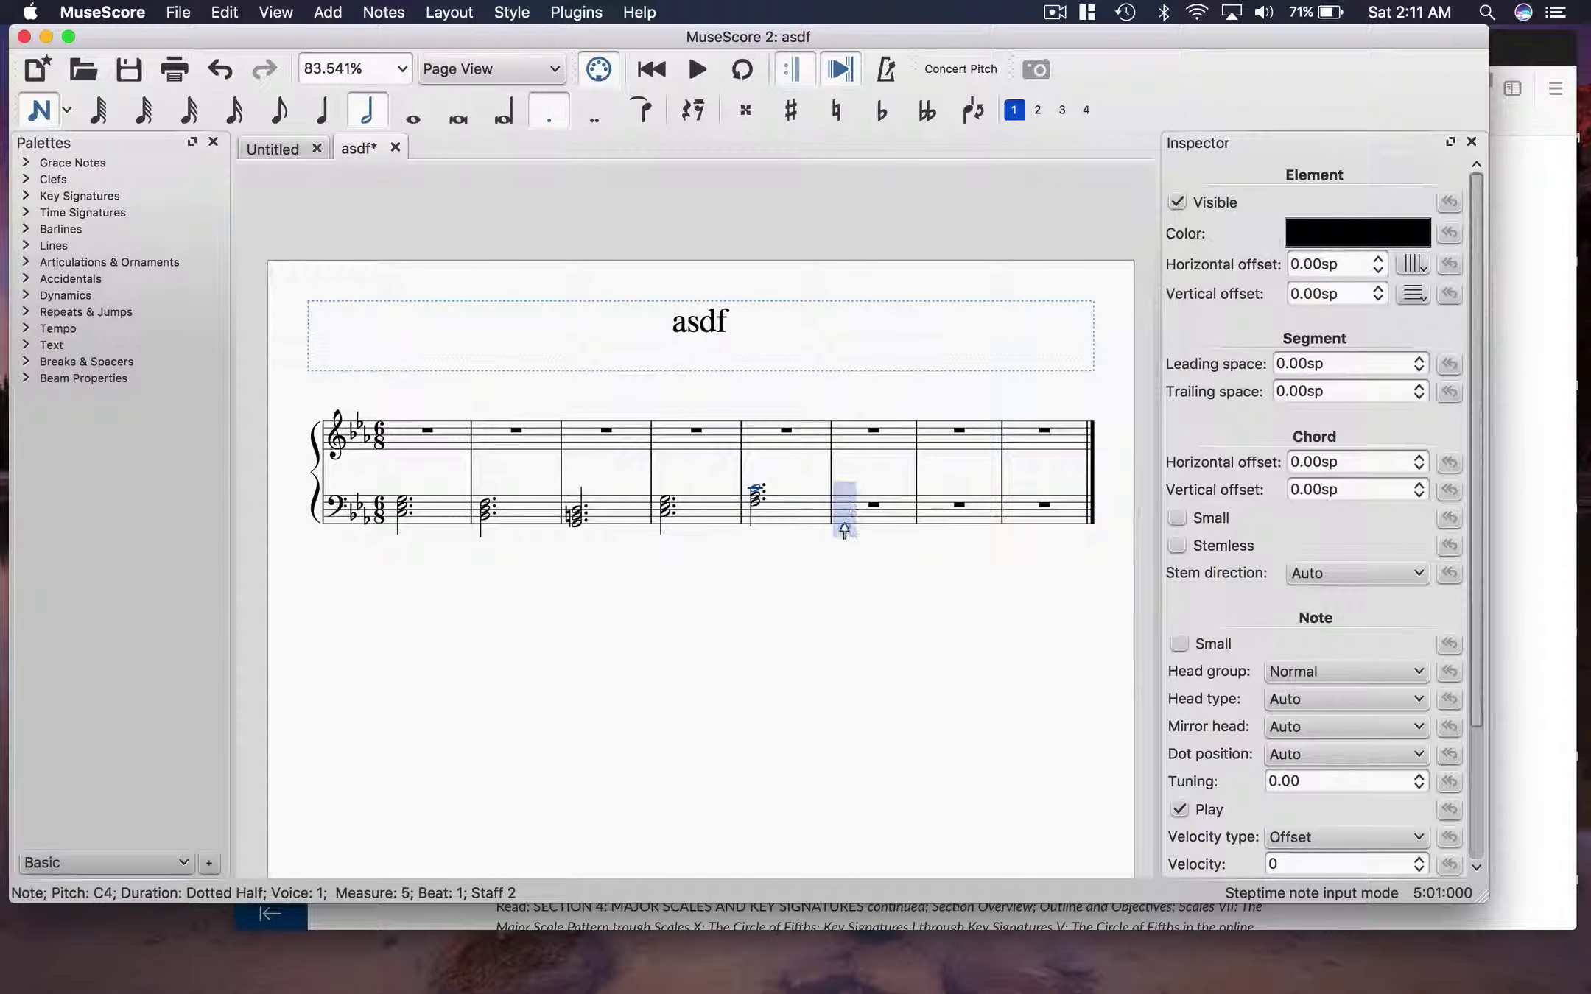
# Enter bass triads in measures 6 (C3–Eb3–G3), 7 (G2–B natural–D3) and 8 (up to G3)
pyautogui.click(840, 513)
pyautogui.keyDown('shift'); pyautogui.click(841, 509); pyautogui.keyUp('shift')
pyautogui.keyDown('shift'); pyautogui.click(842, 500); pyautogui.keyUp('shift')
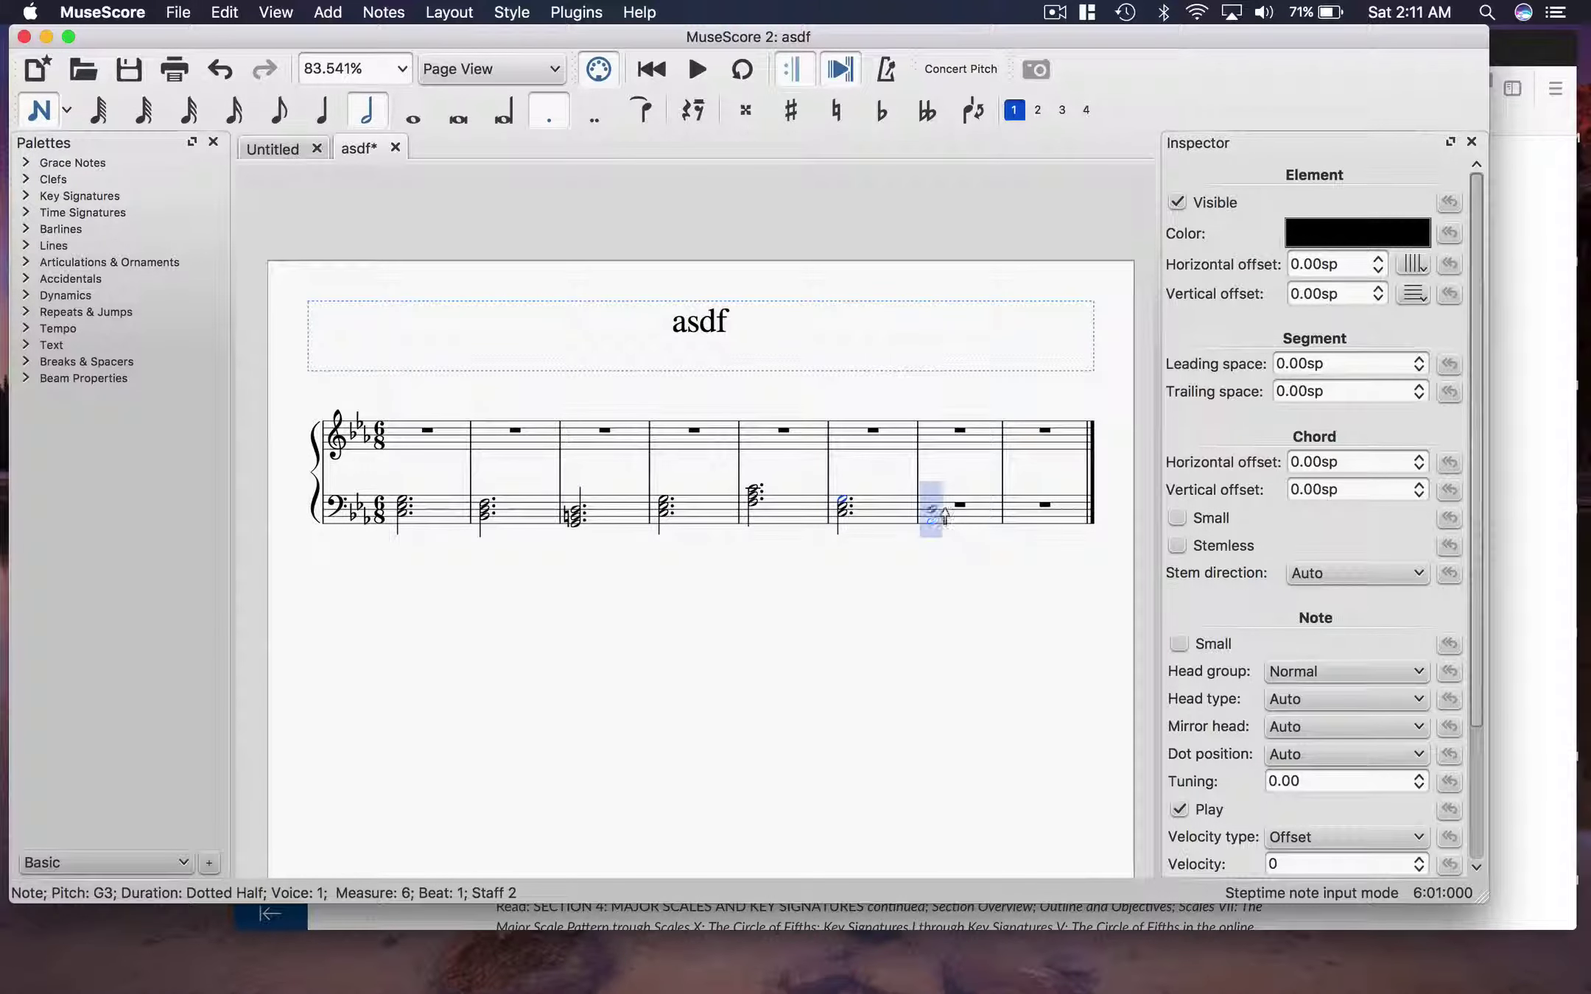
pyautogui.click(941, 527)
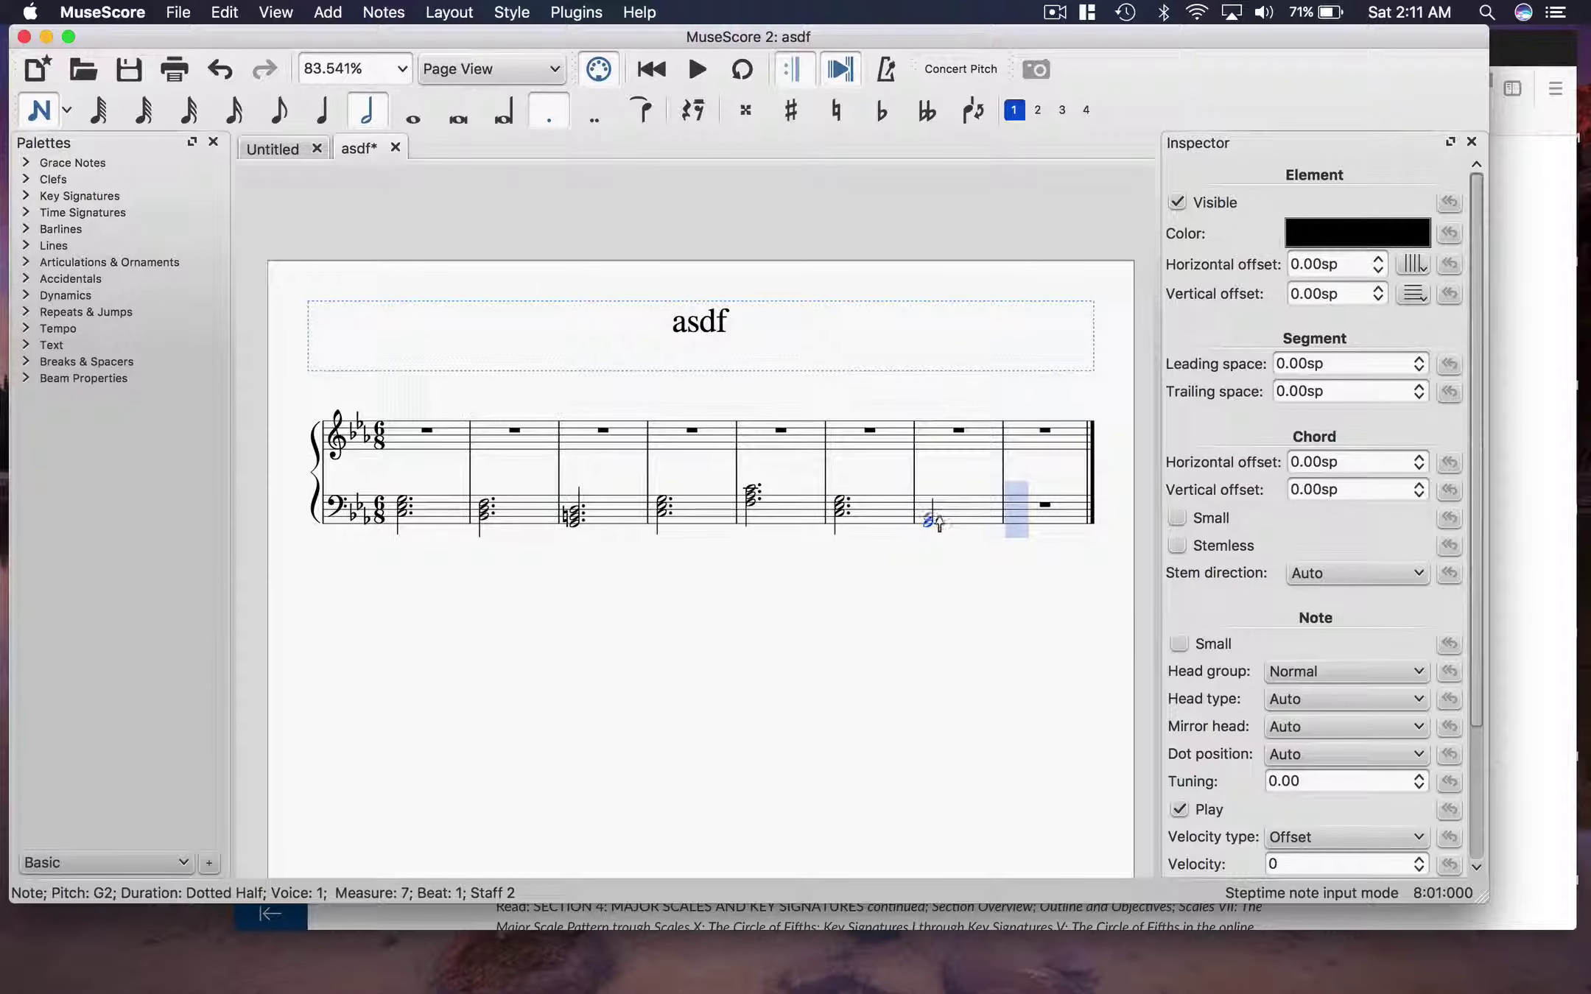
pyautogui.click(939, 520)
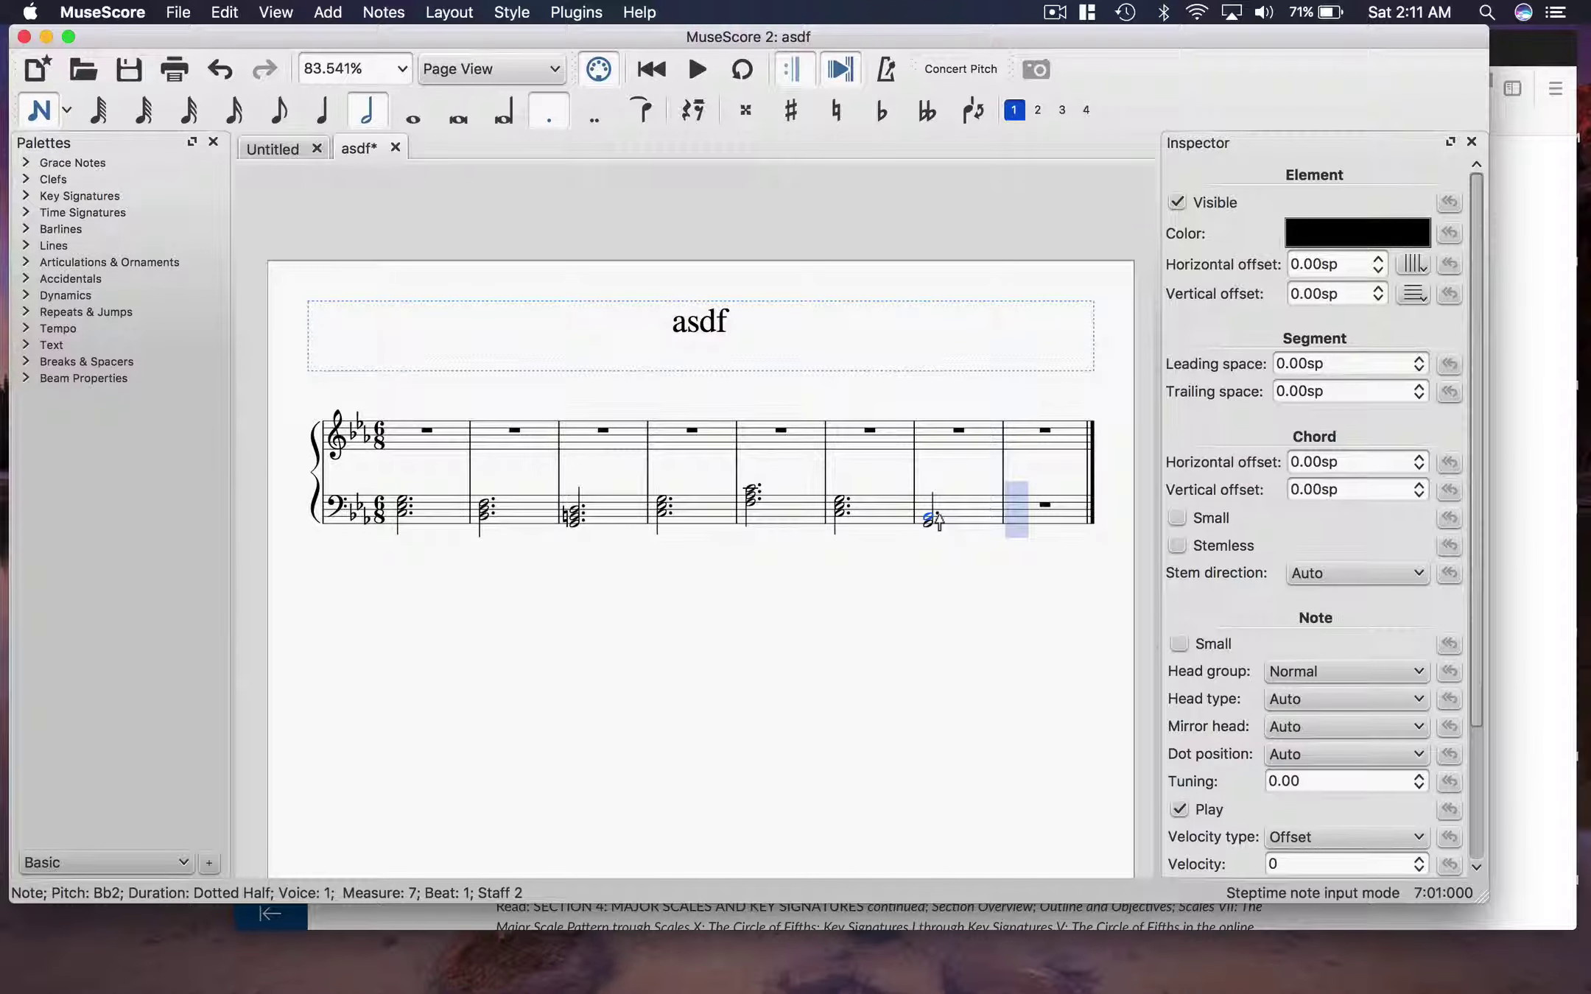
pyautogui.press('Up')
pyautogui.keyDown('shift'); pyautogui.click(936, 503); pyautogui.keyUp('shift')
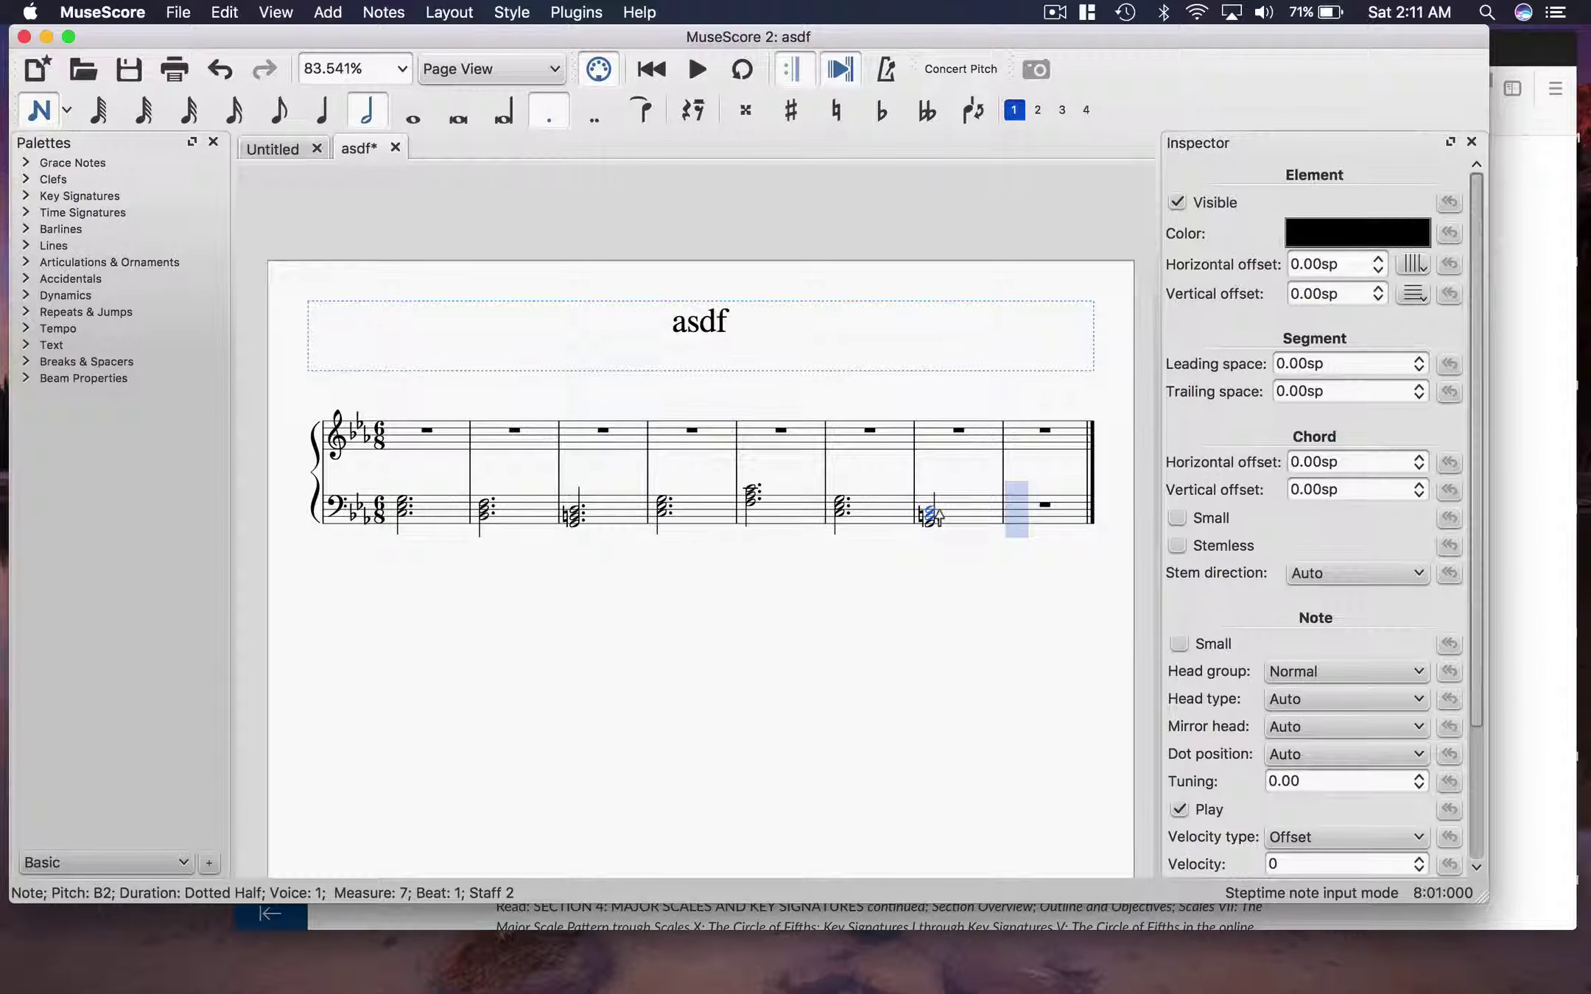
pyautogui.click(1034, 517)
pyautogui.keyDown('shift'); pyautogui.click(1024, 511); pyautogui.keyUp('shift')
pyautogui.keyDown('shift'); pyautogui.click(1020, 507); pyautogui.keyUp('shift')
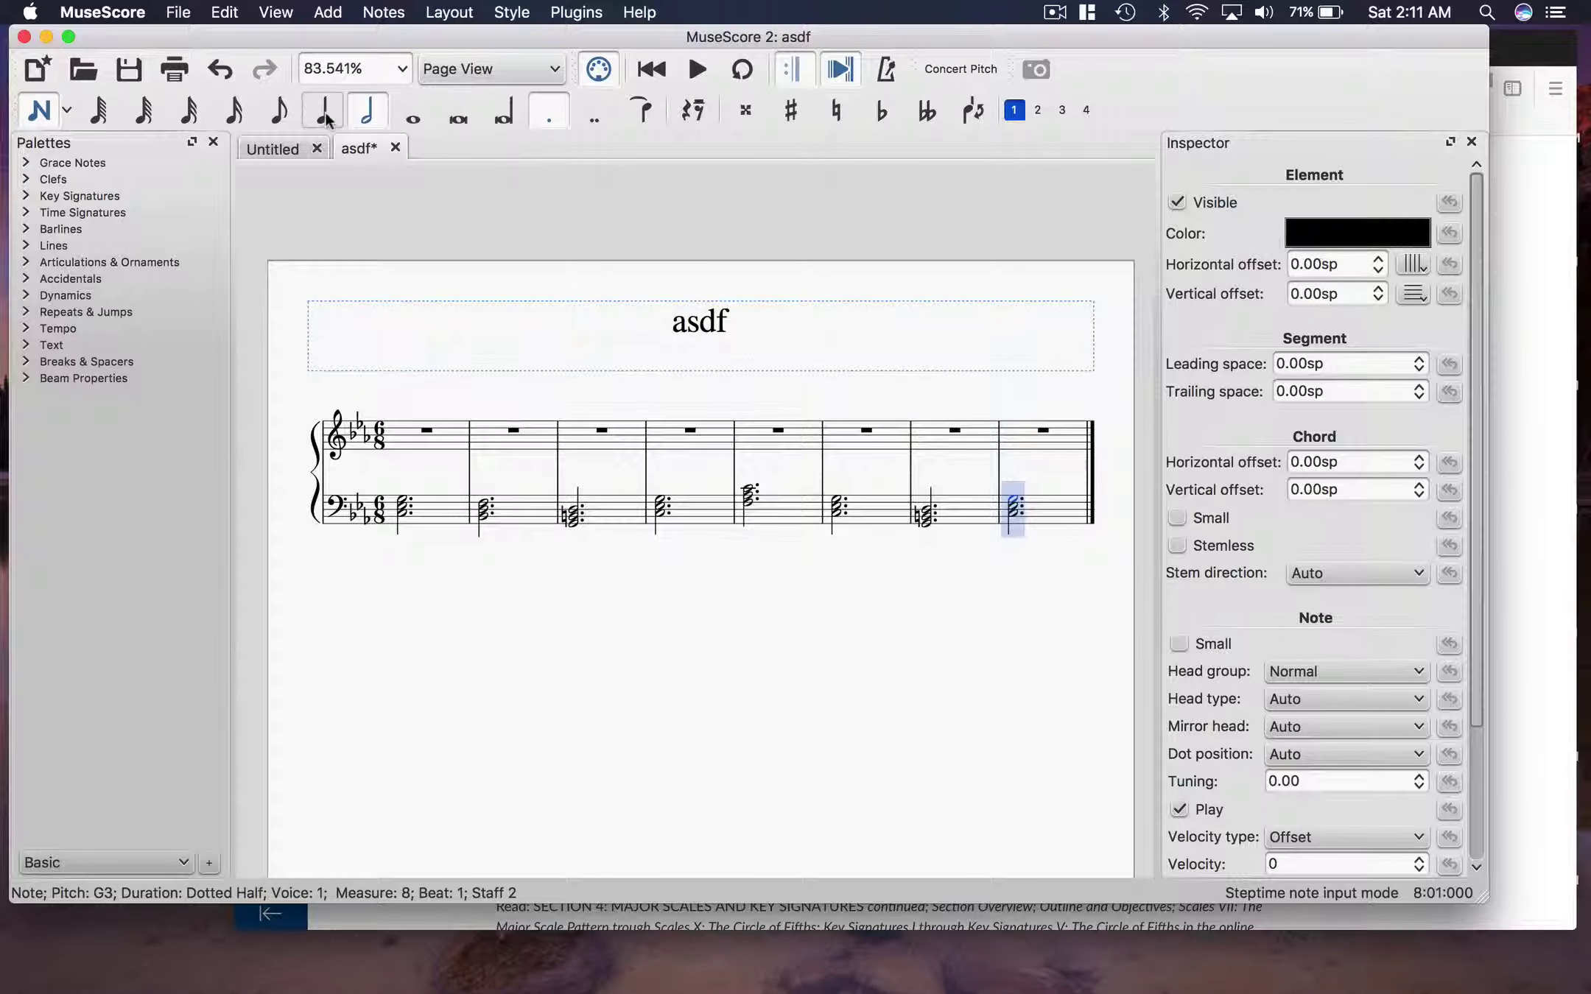
# Fill treble measure 1 with undotted eighth notes: C4, D4, F4, B♭4, ending on A♭4
pyautogui.click(548, 112)
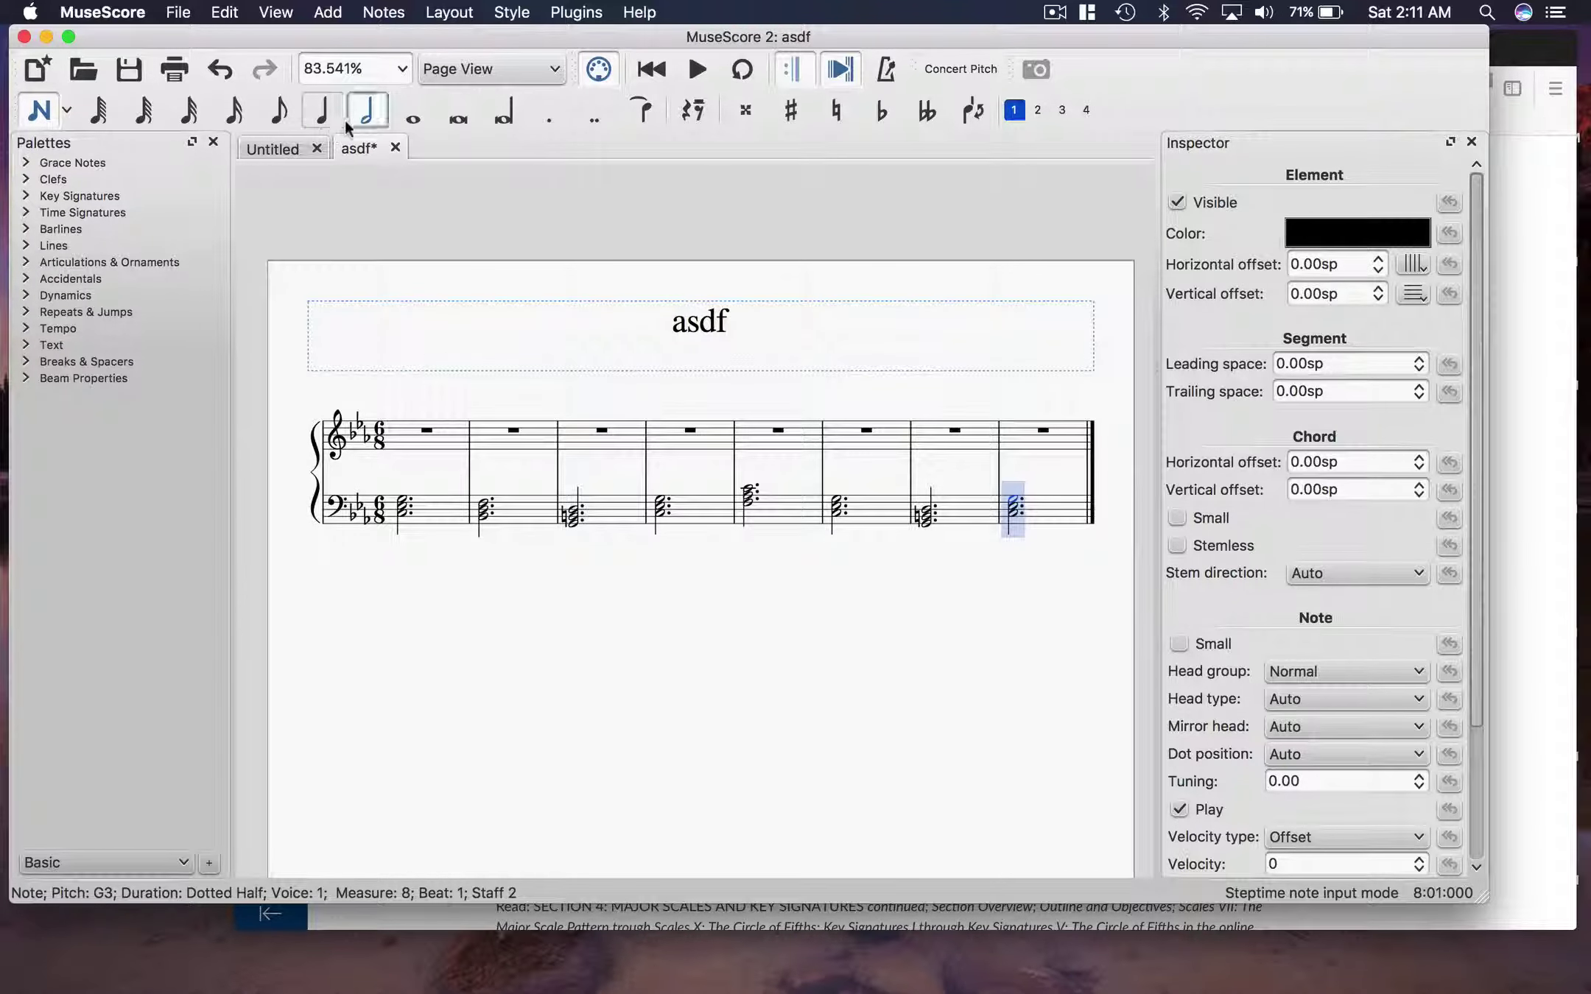
pyautogui.click(287, 117)
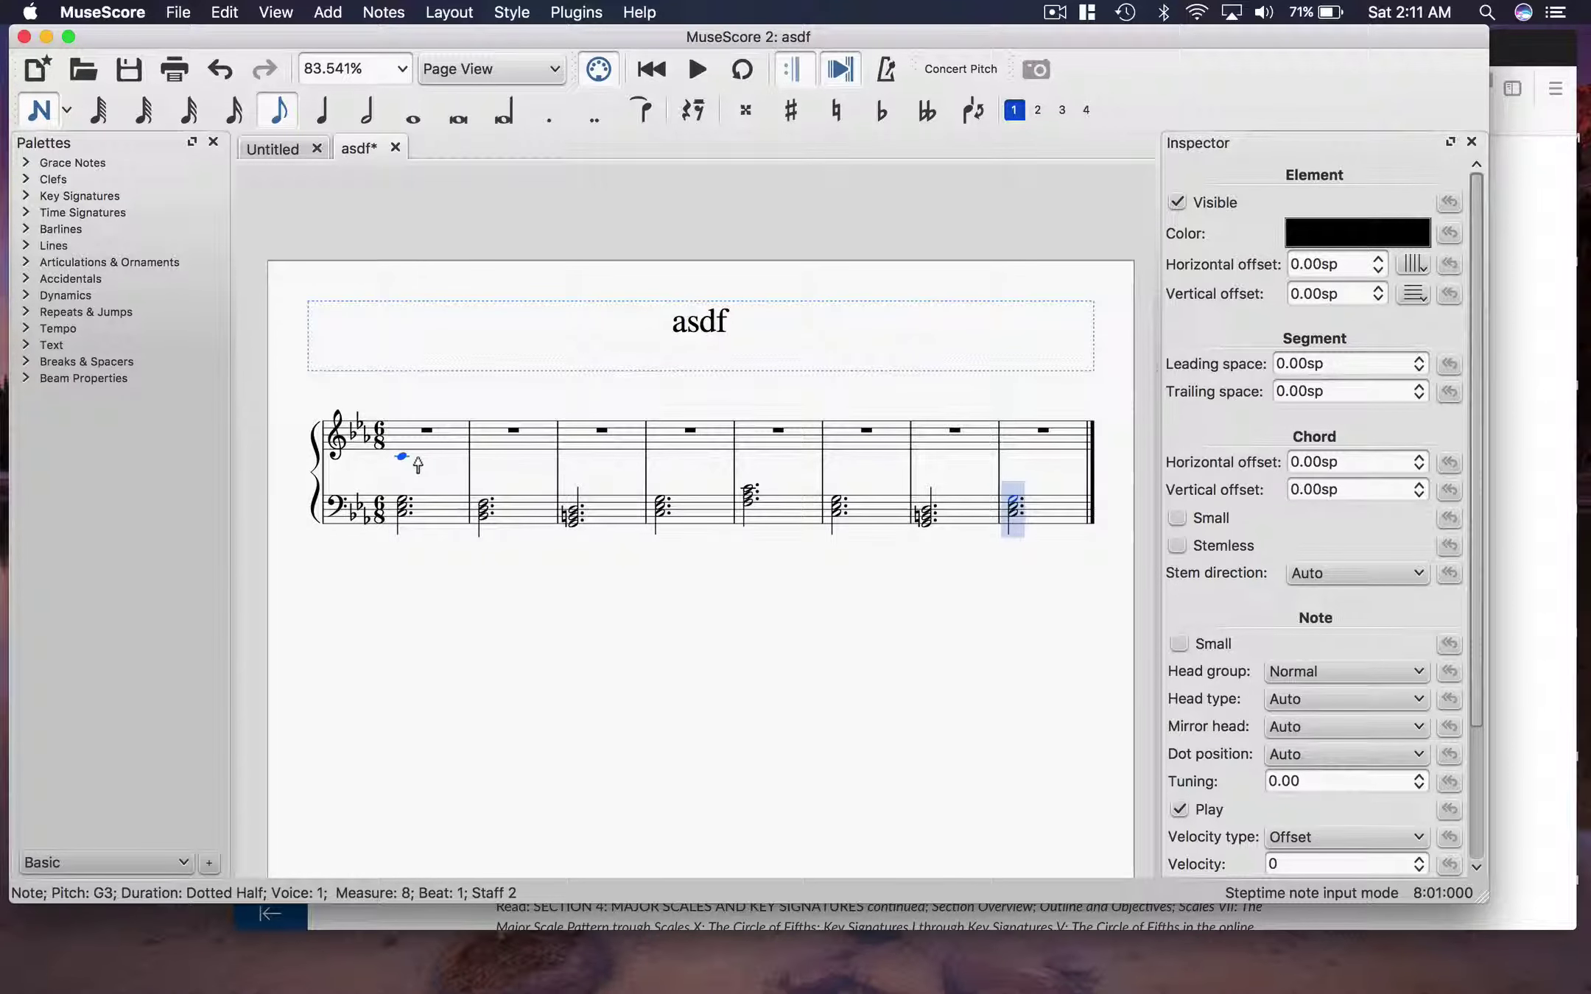
pyautogui.click(417, 461)
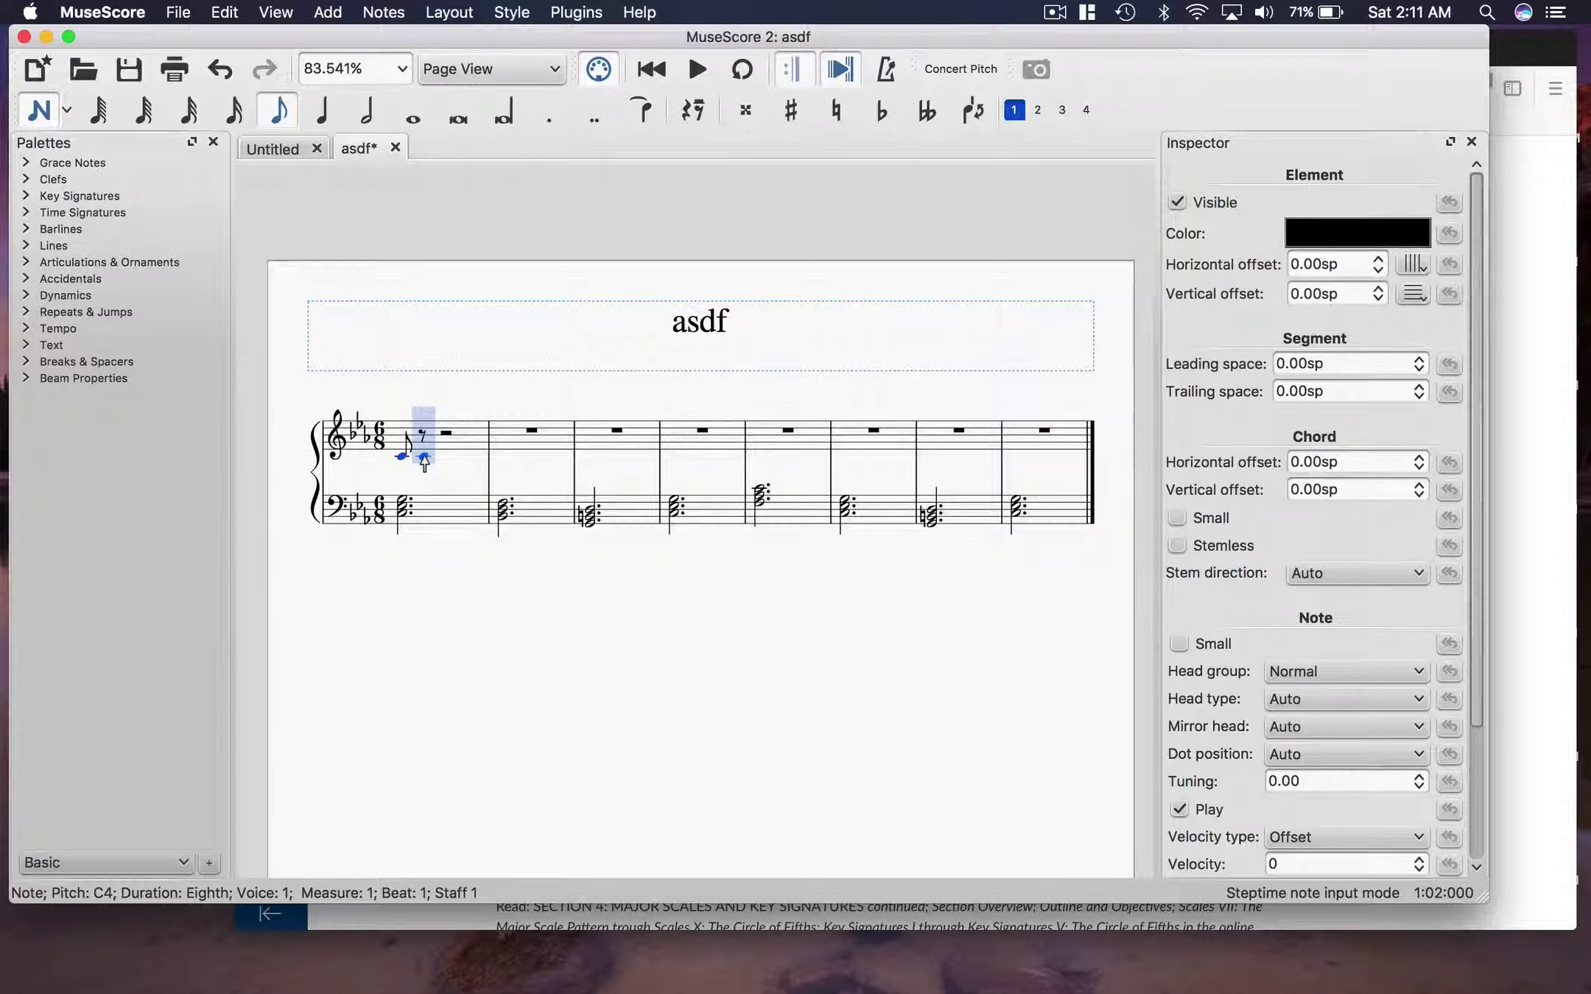
pyautogui.click(424, 458)
pyautogui.press('Up')
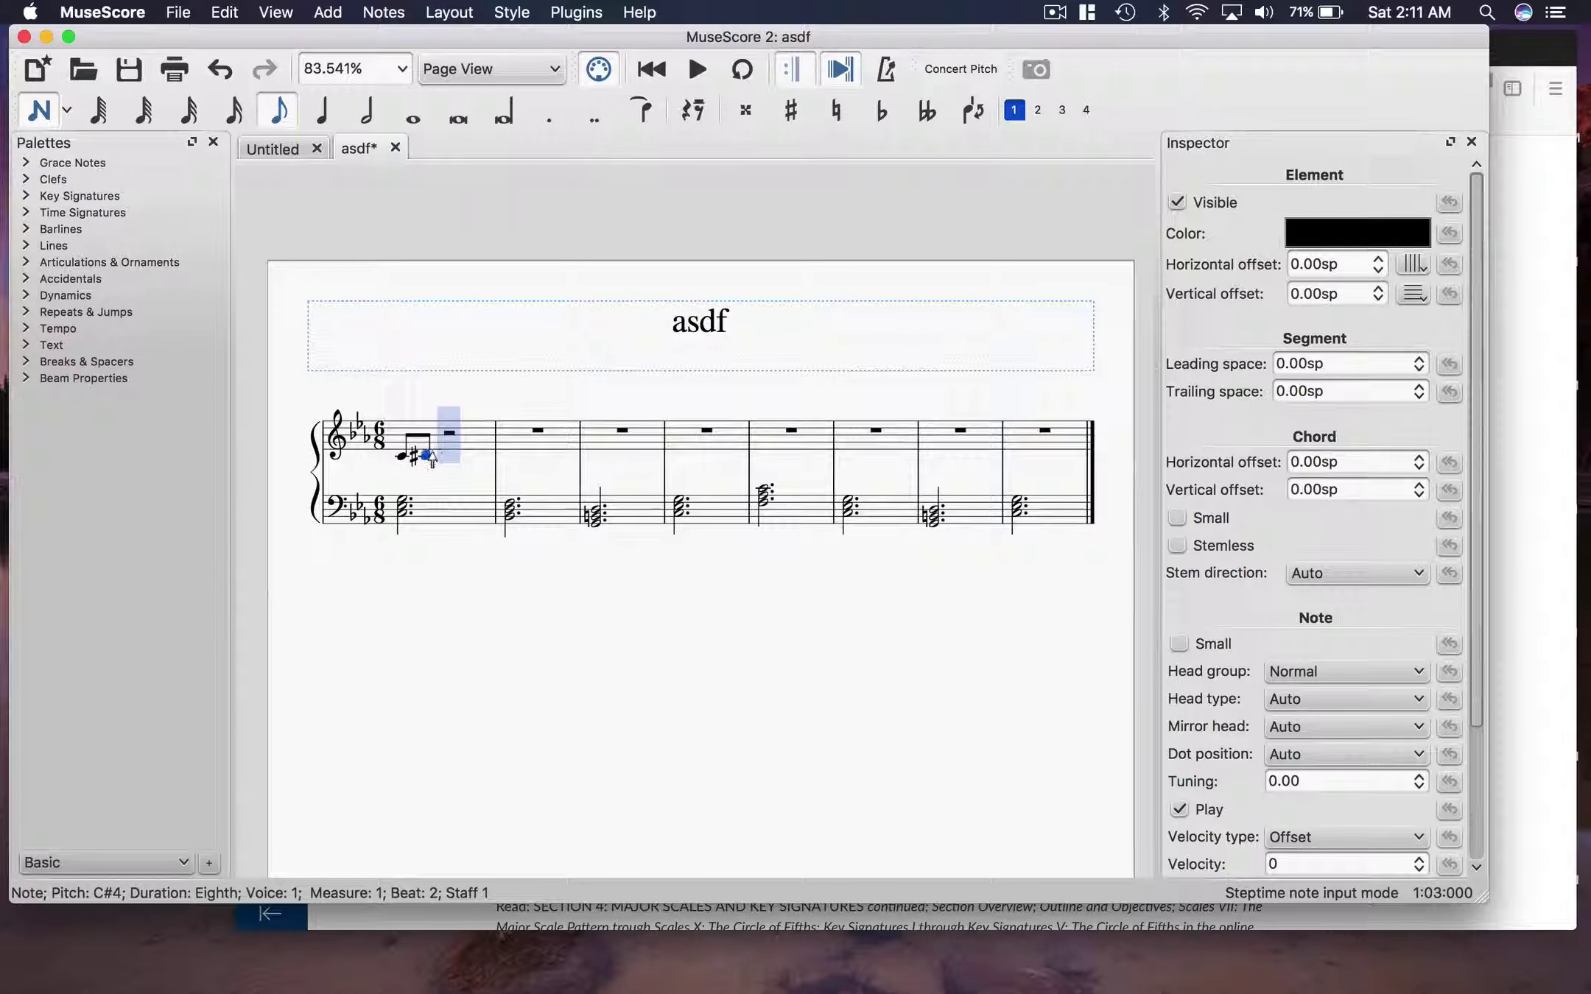
pyautogui.press('Up')
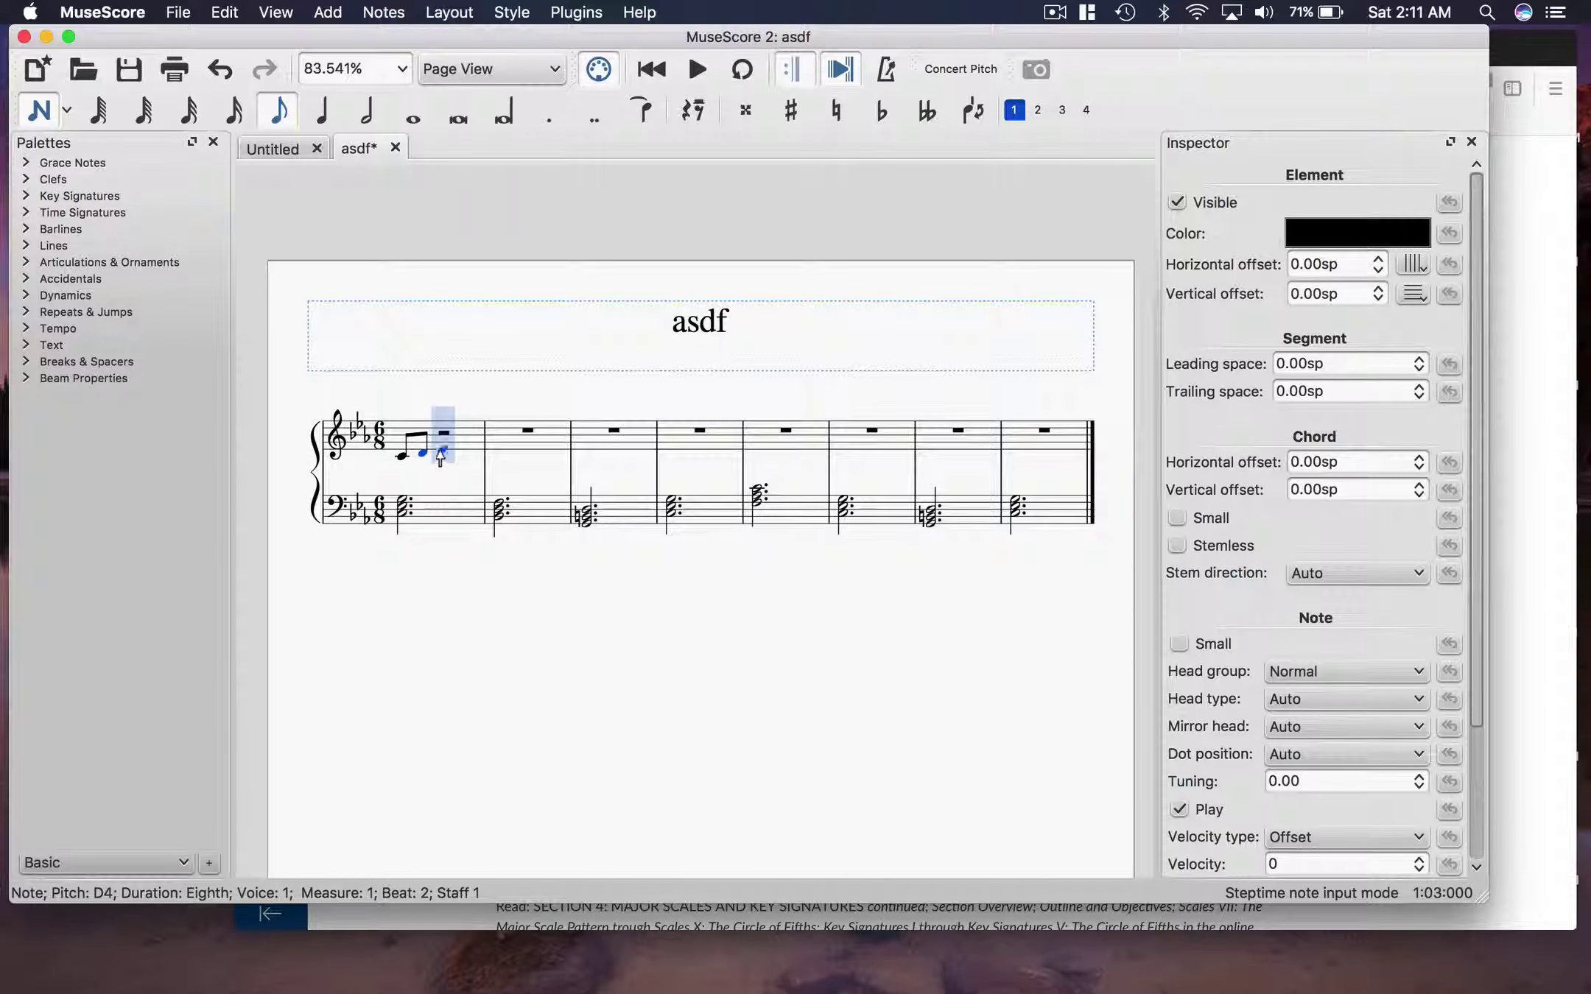
pyautogui.click(441, 457)
pyautogui.click(458, 451)
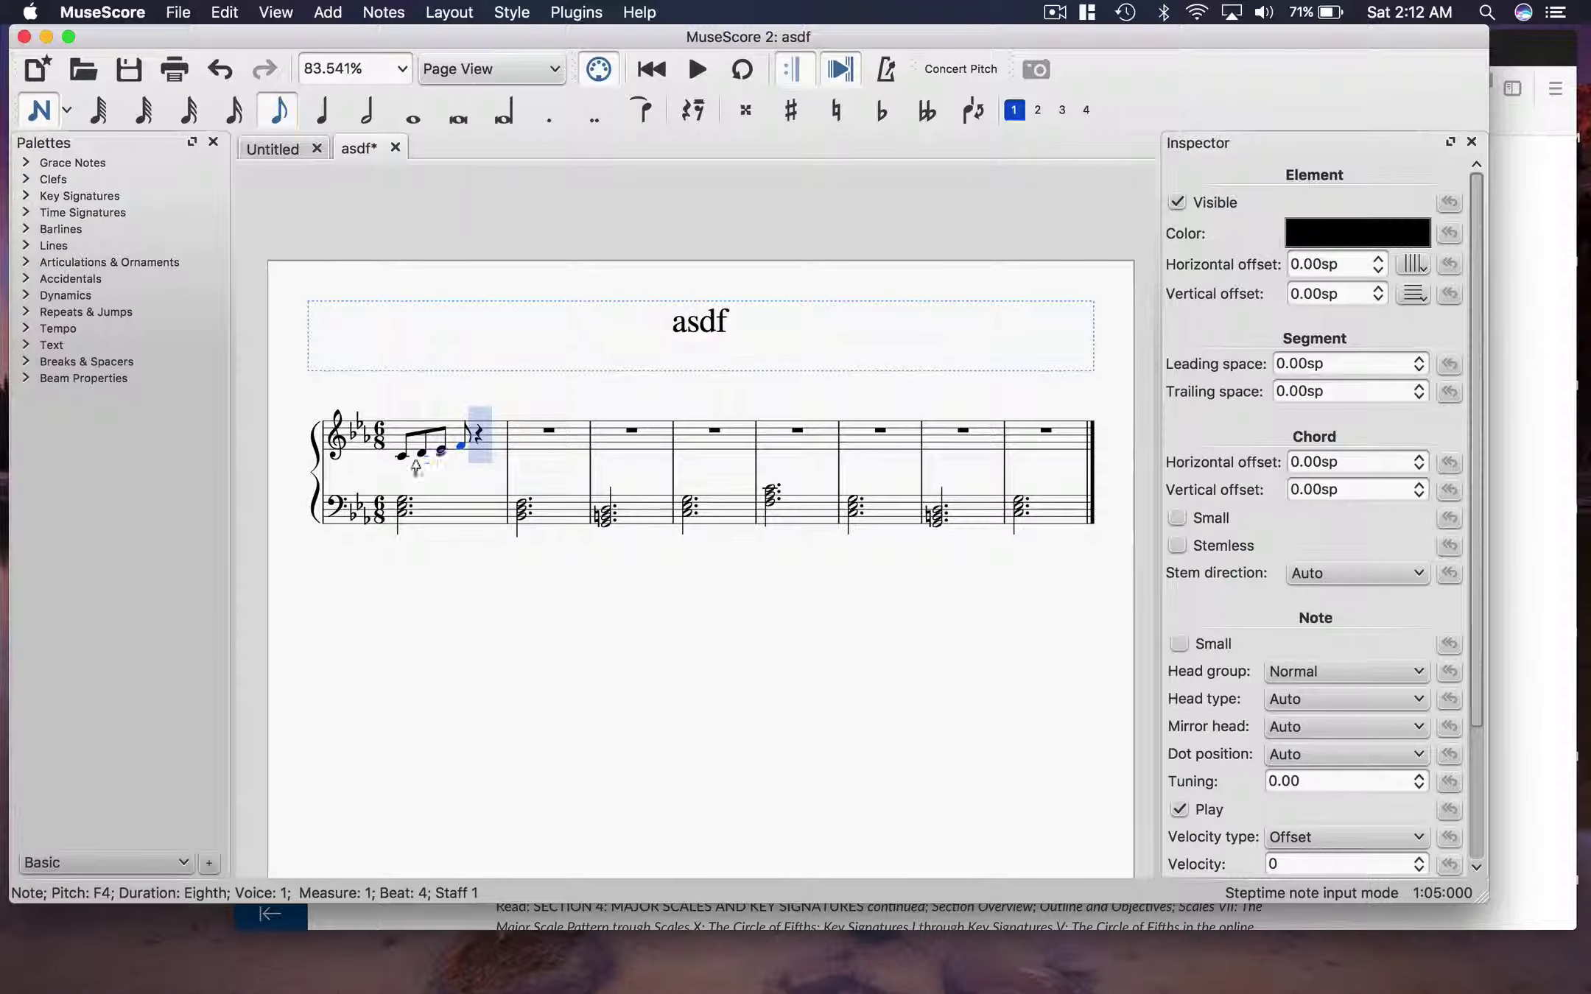
pyautogui.click(487, 440)
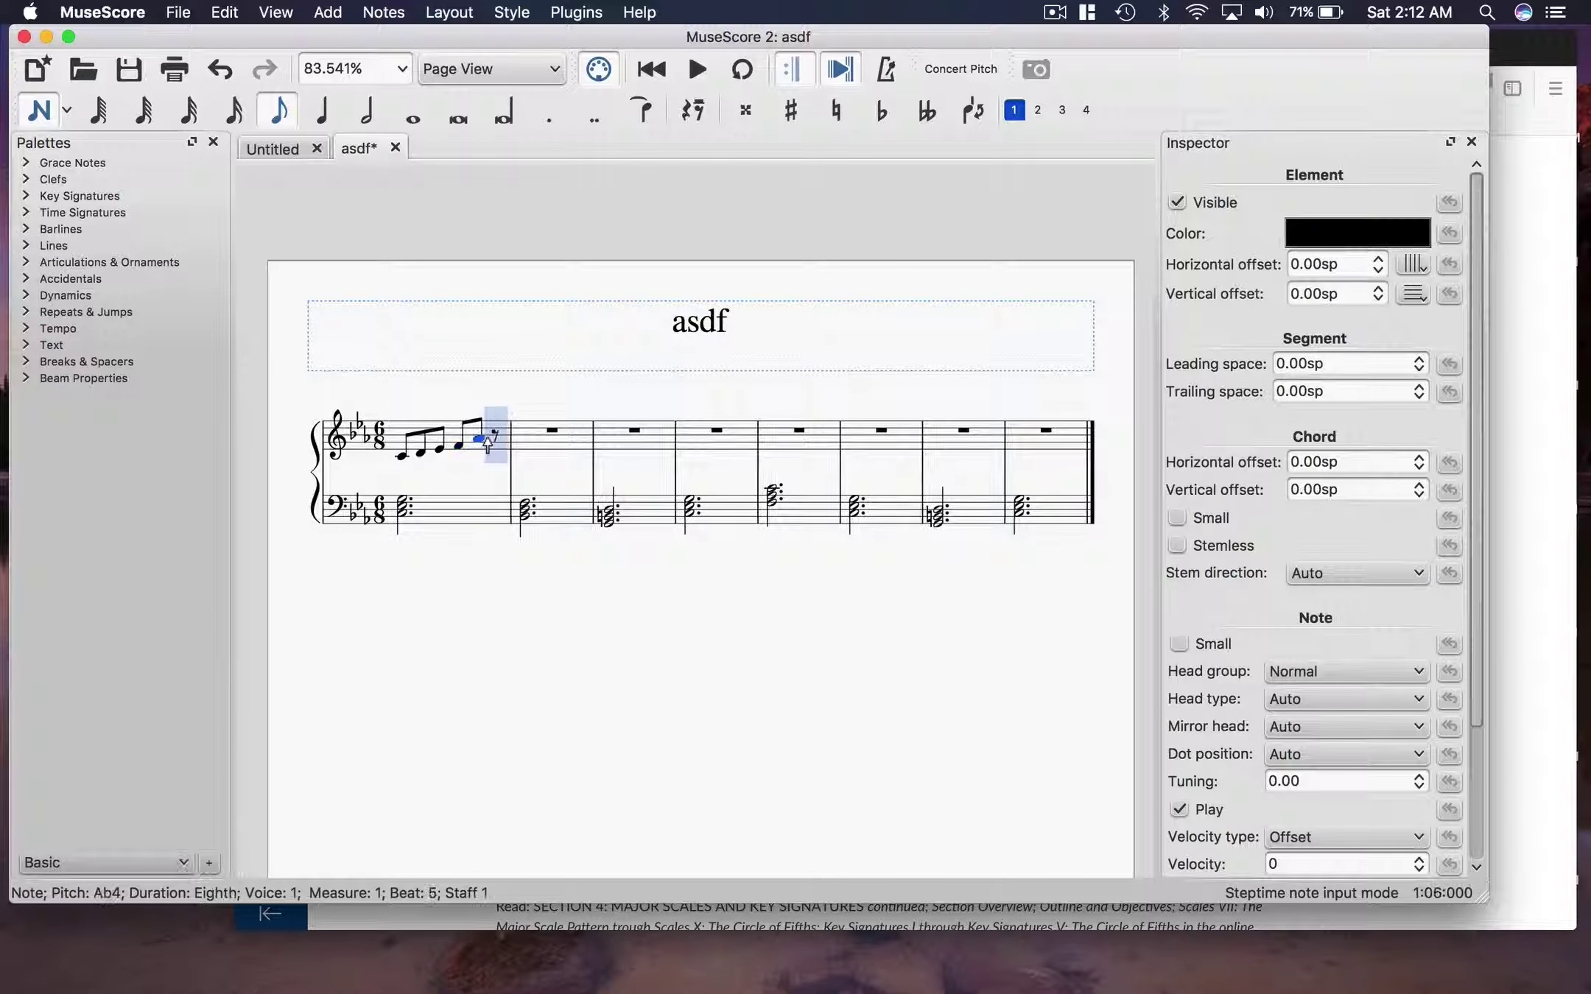
pyautogui.press('Up')
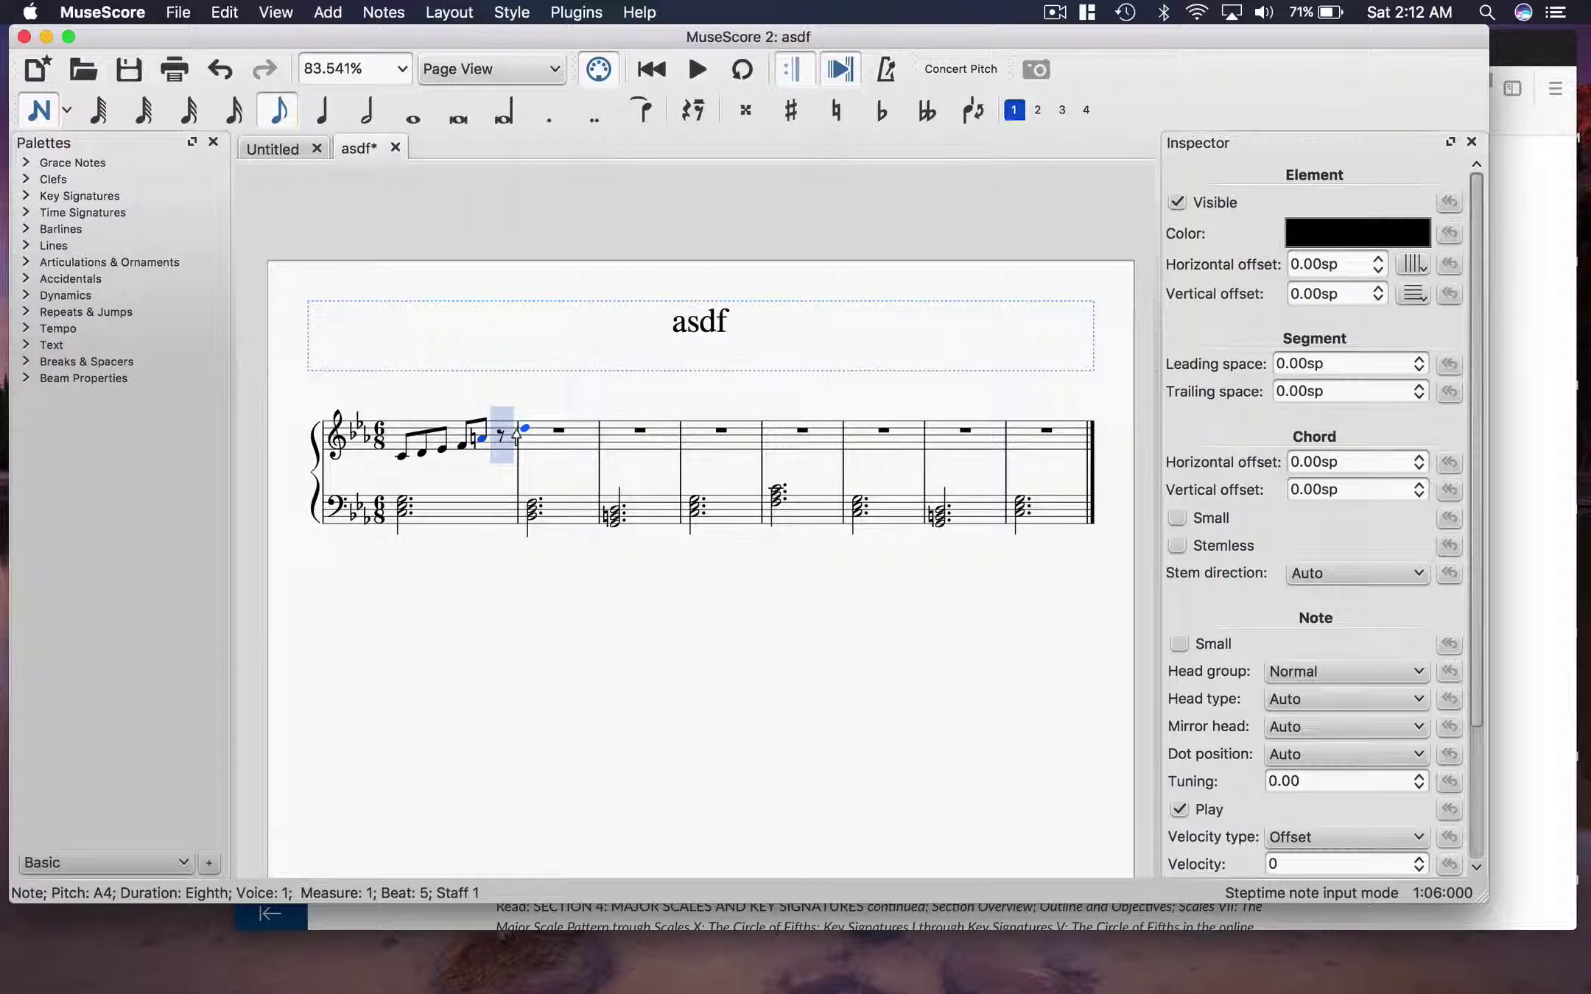
pyautogui.press('Up')
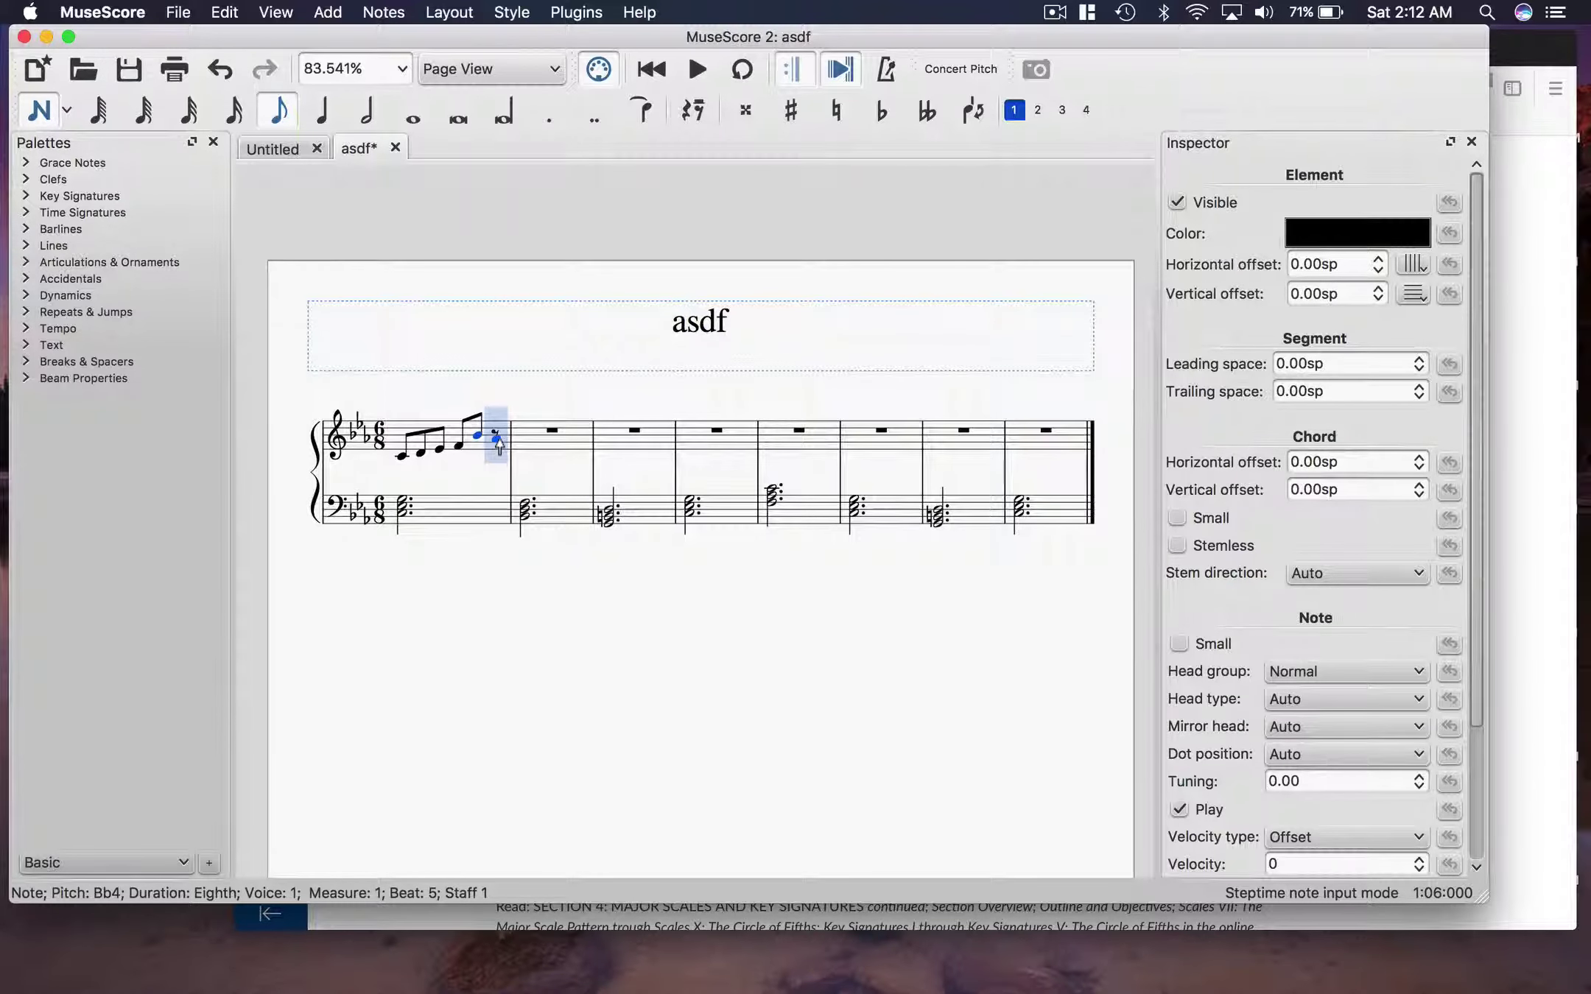
pyautogui.click(496, 445)
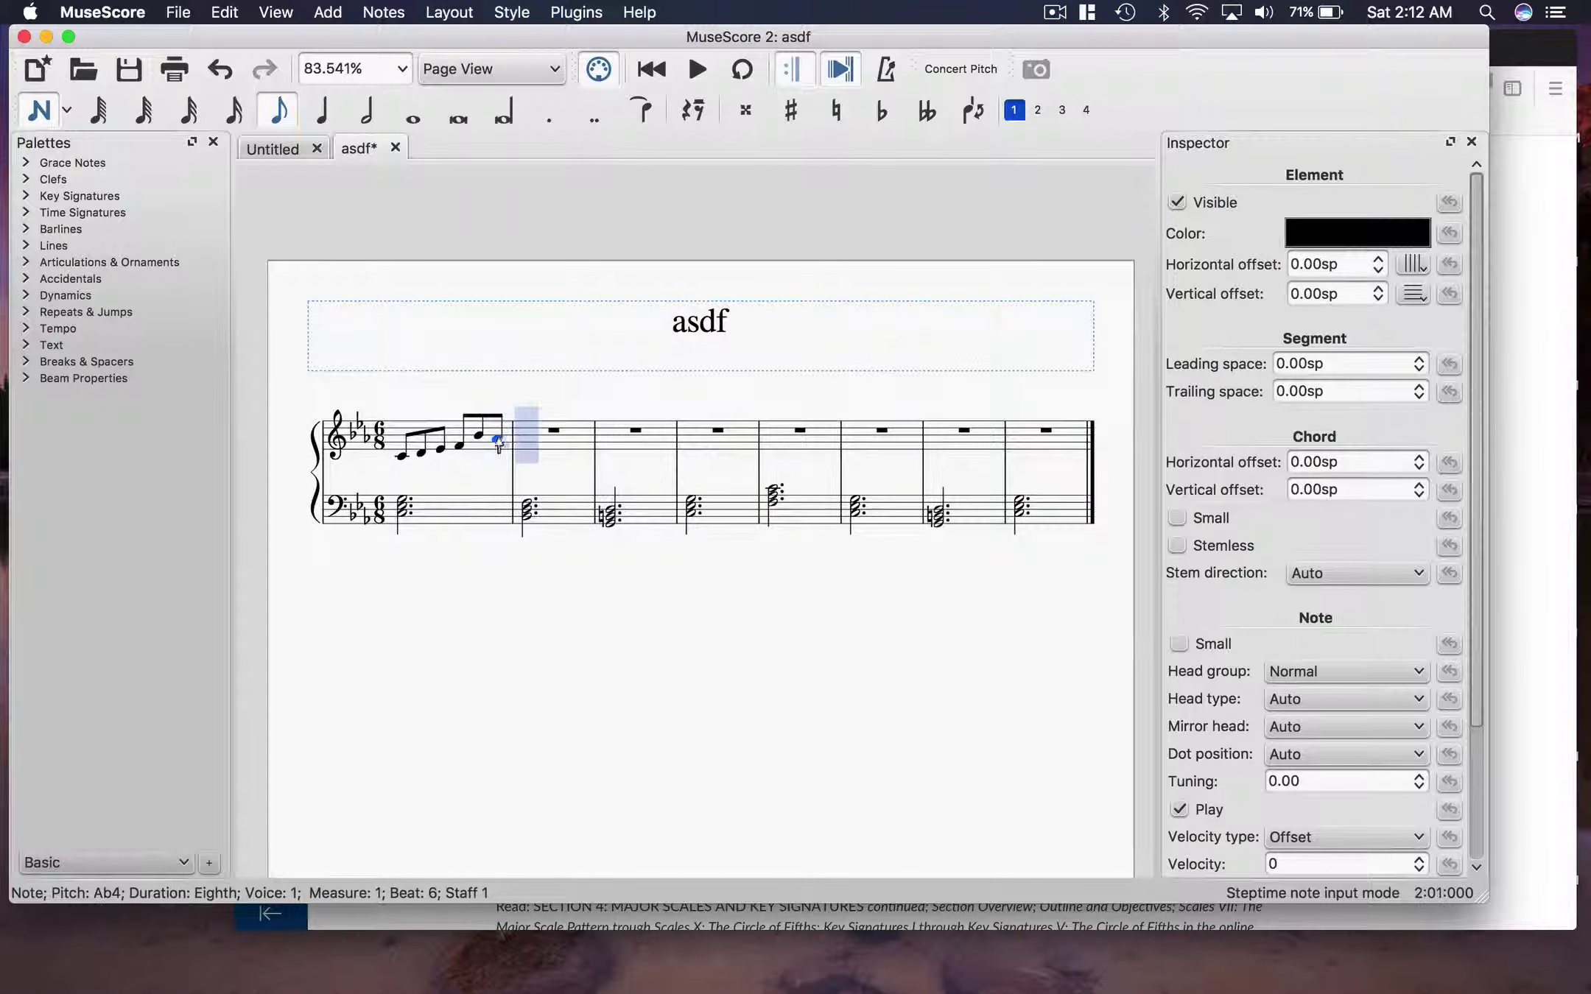
# Enter eighths G4, F4 and E♭4 at the start of measure 2
pyautogui.click(539, 445)
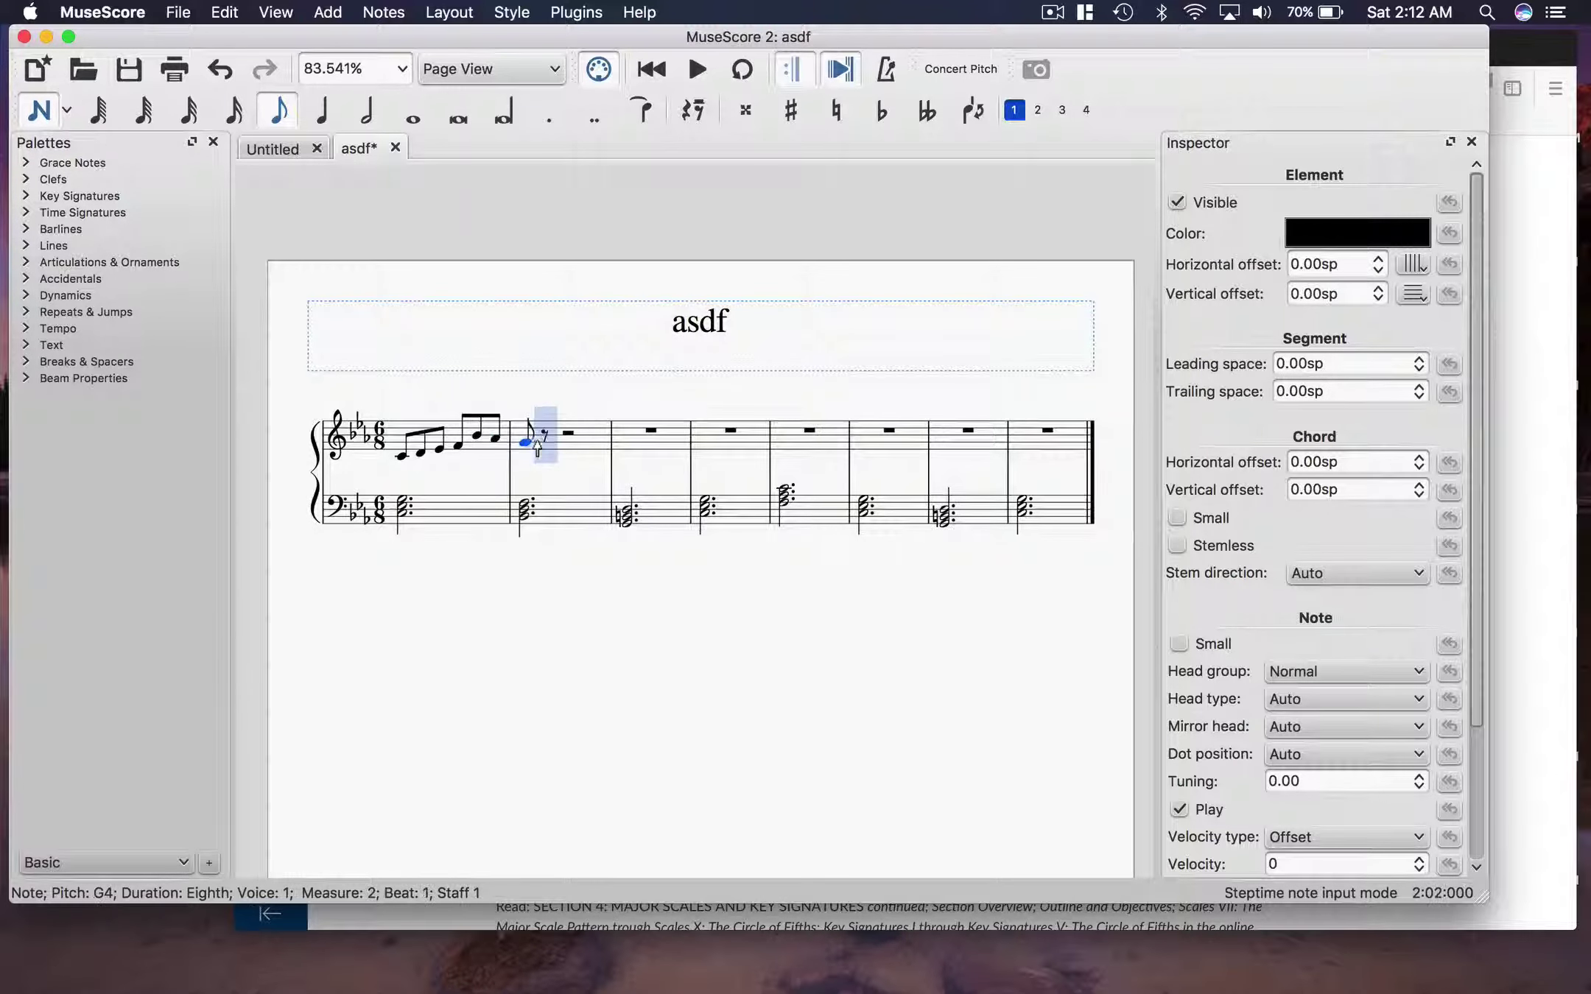
pyautogui.click(546, 448)
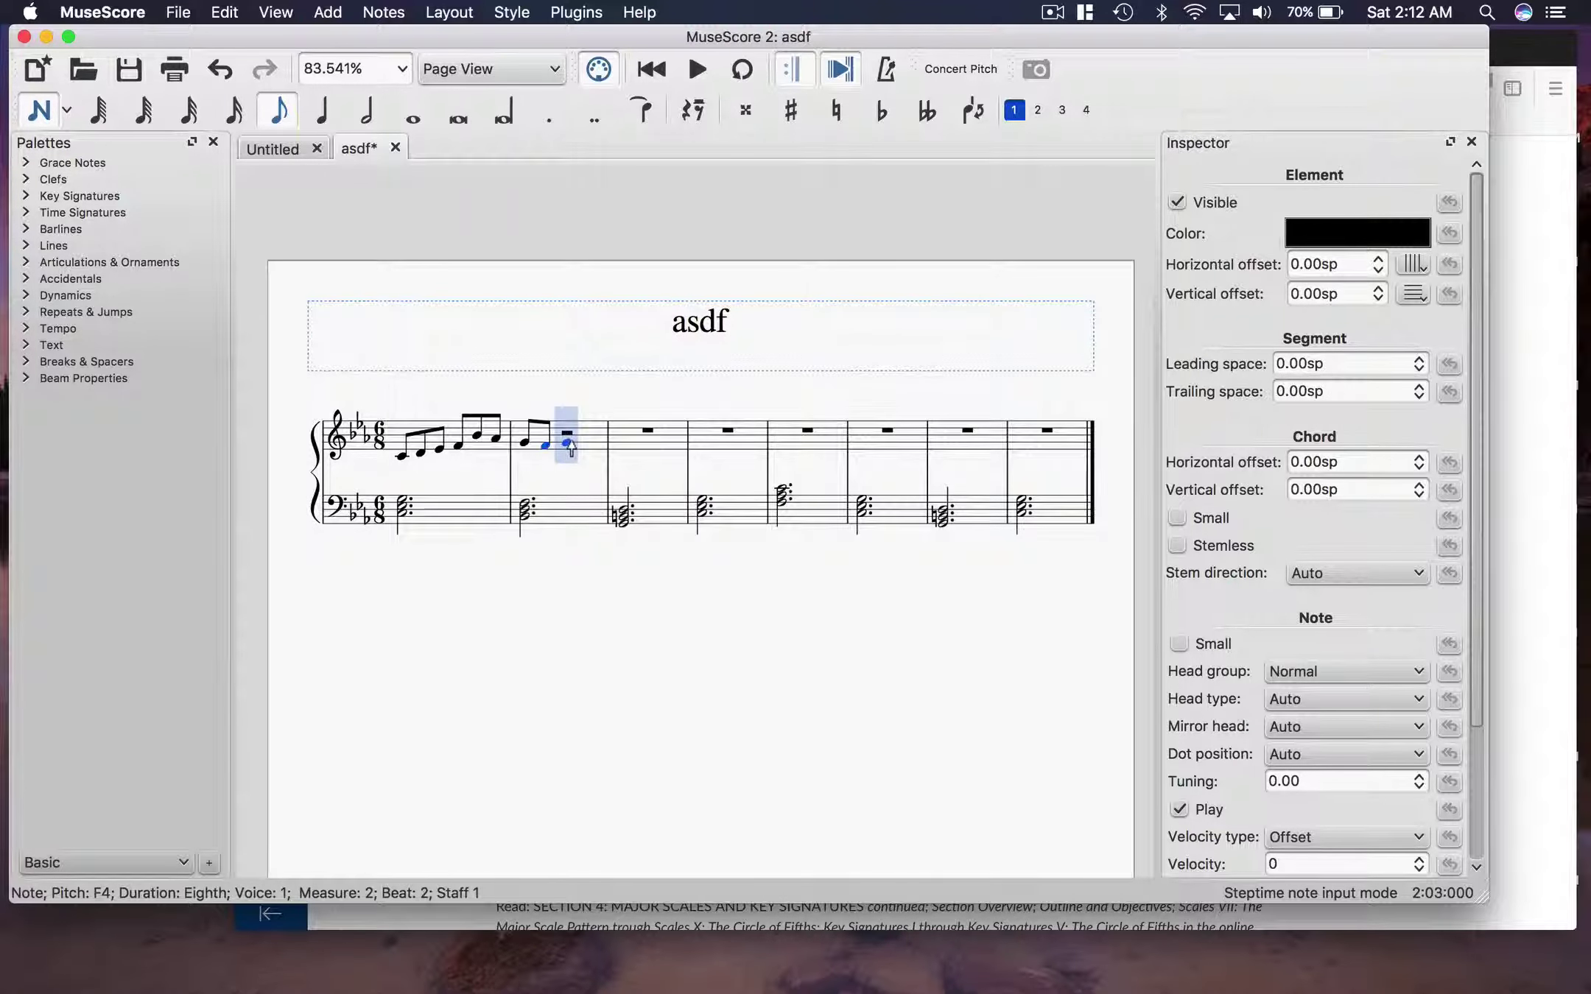
pyautogui.click(565, 448)
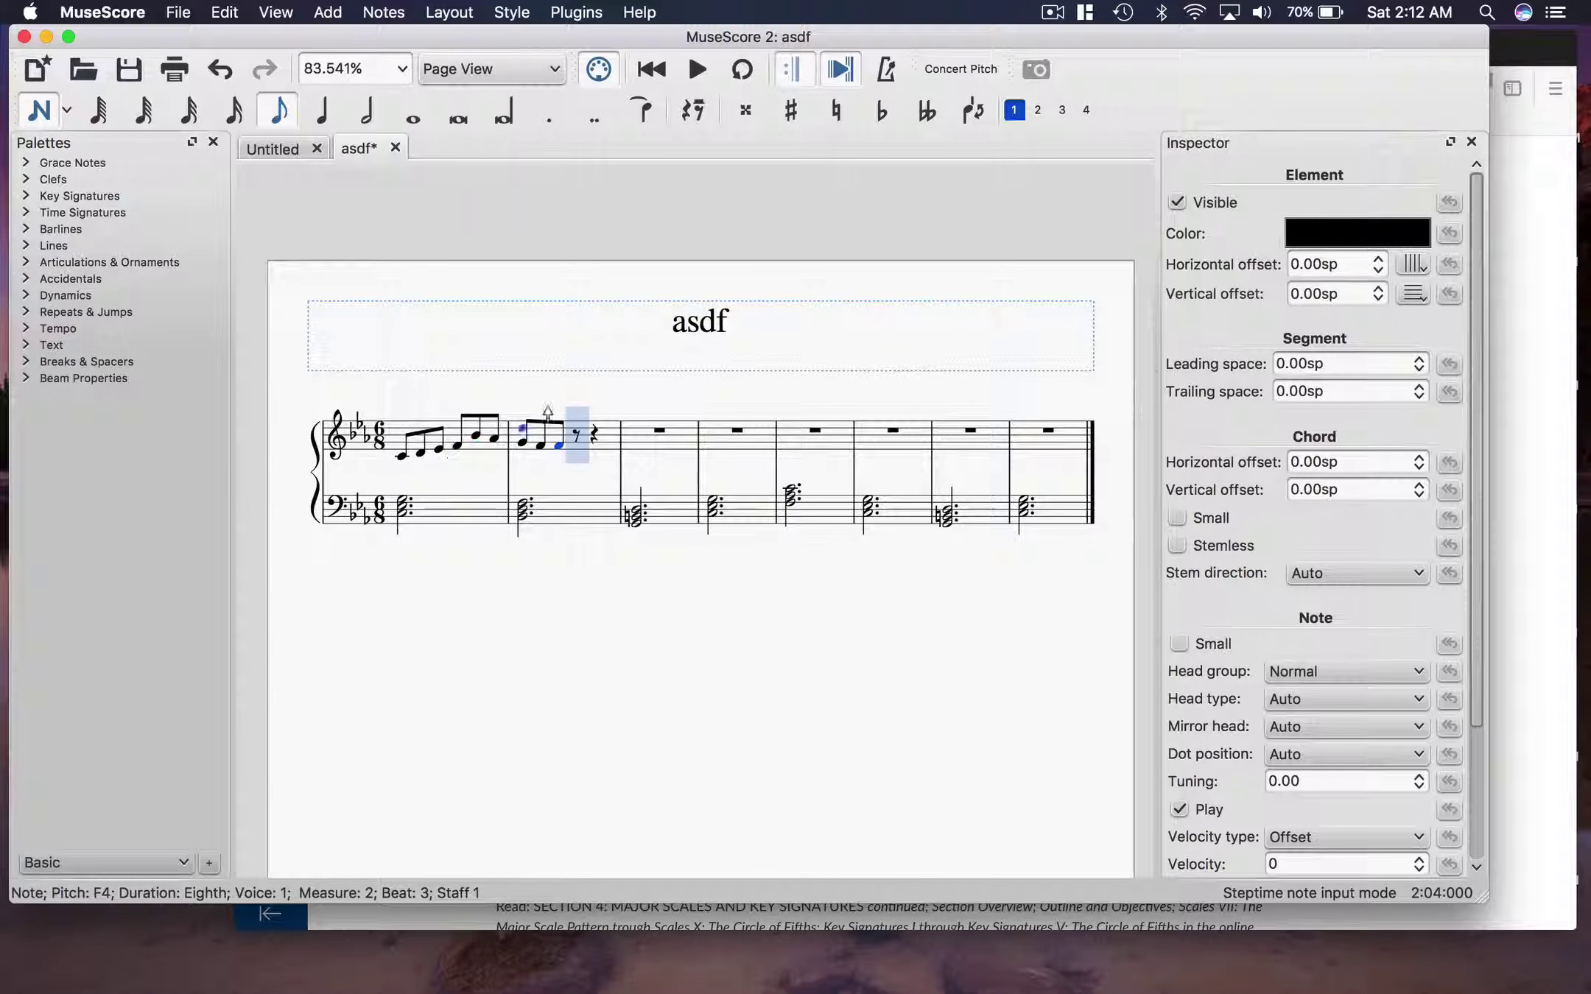
pyautogui.press('-')
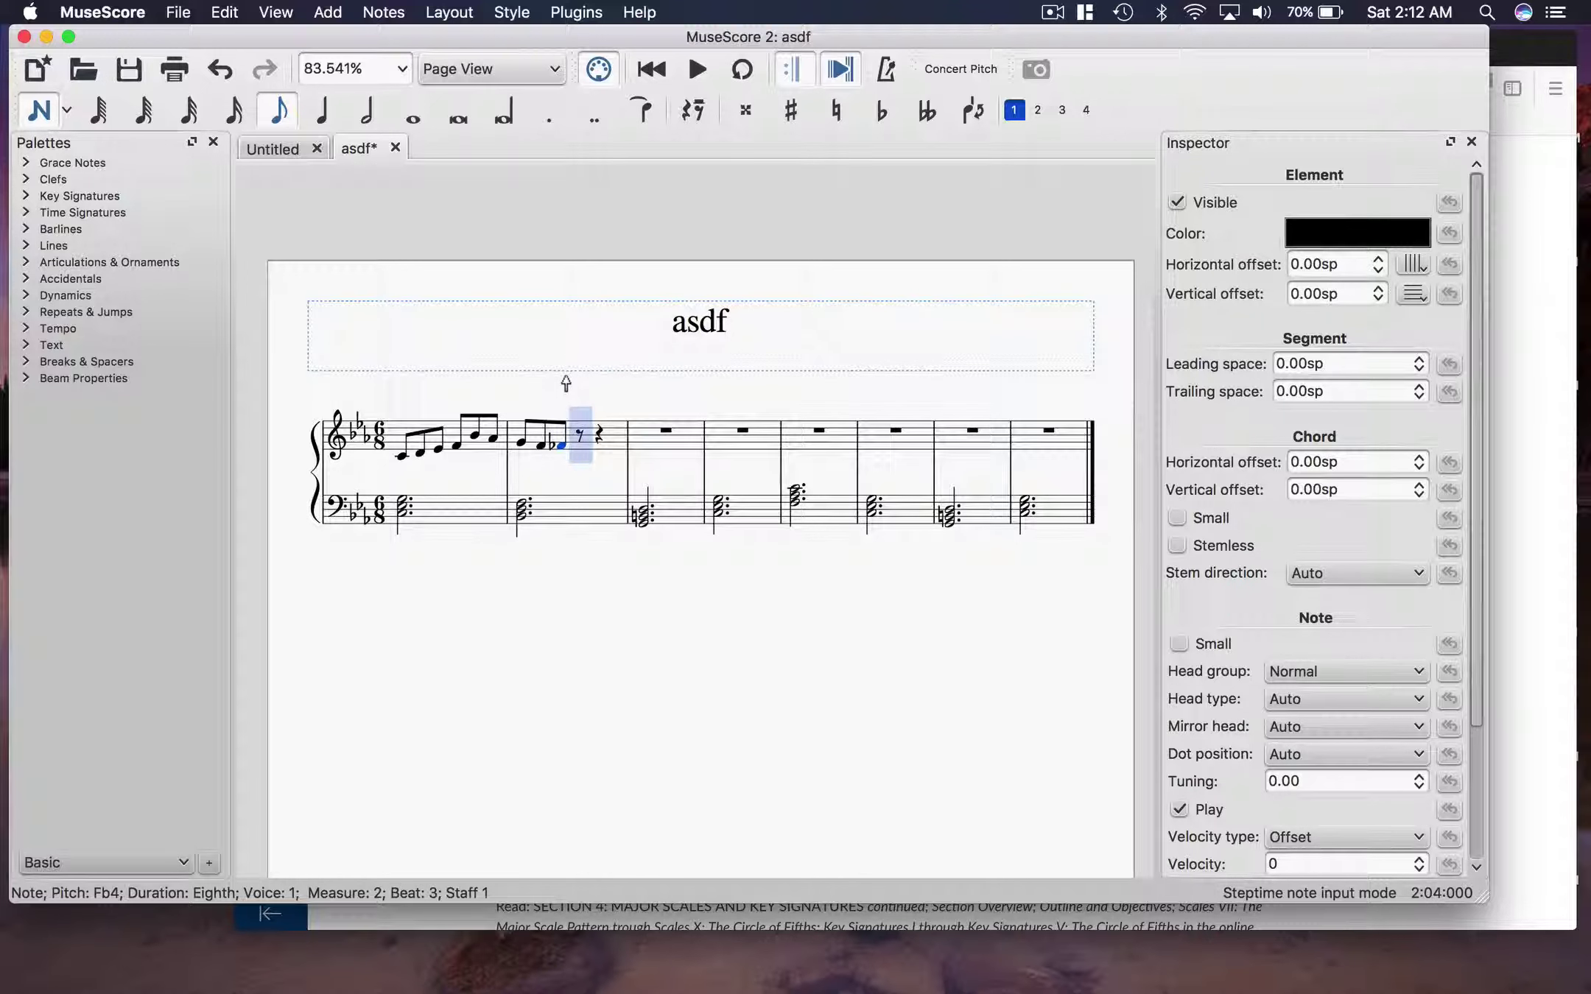
pyautogui.press('Down')
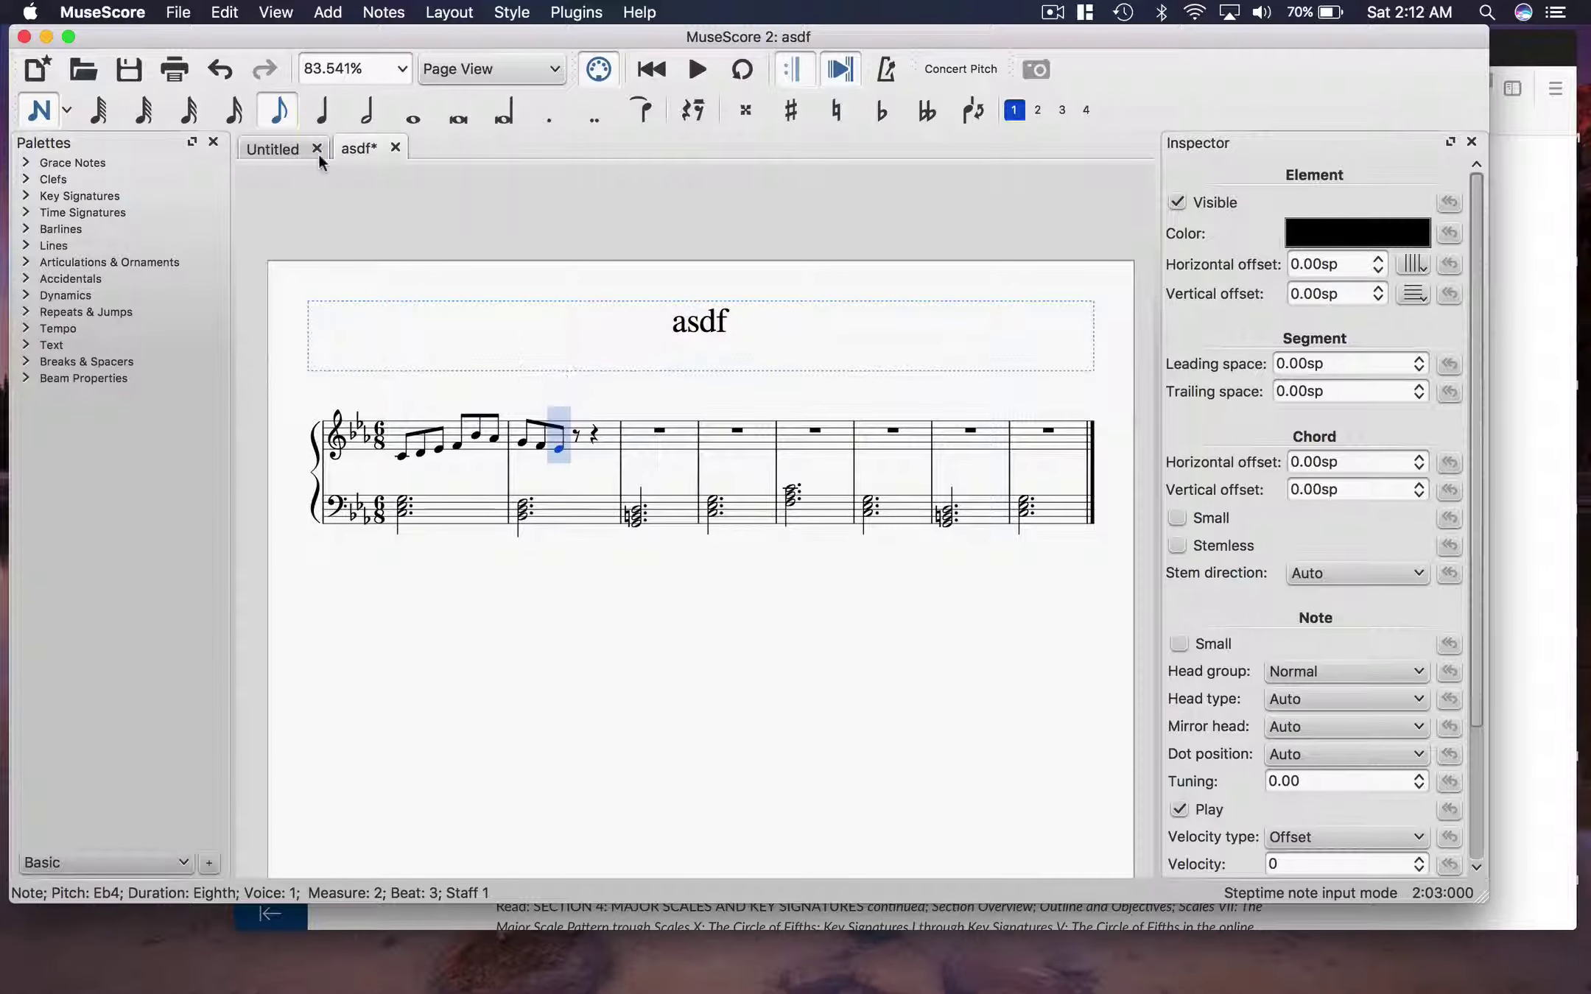
# Close treble measure 2 with a dotted-quarter D4 on beat 4
pyautogui.click(322, 111)
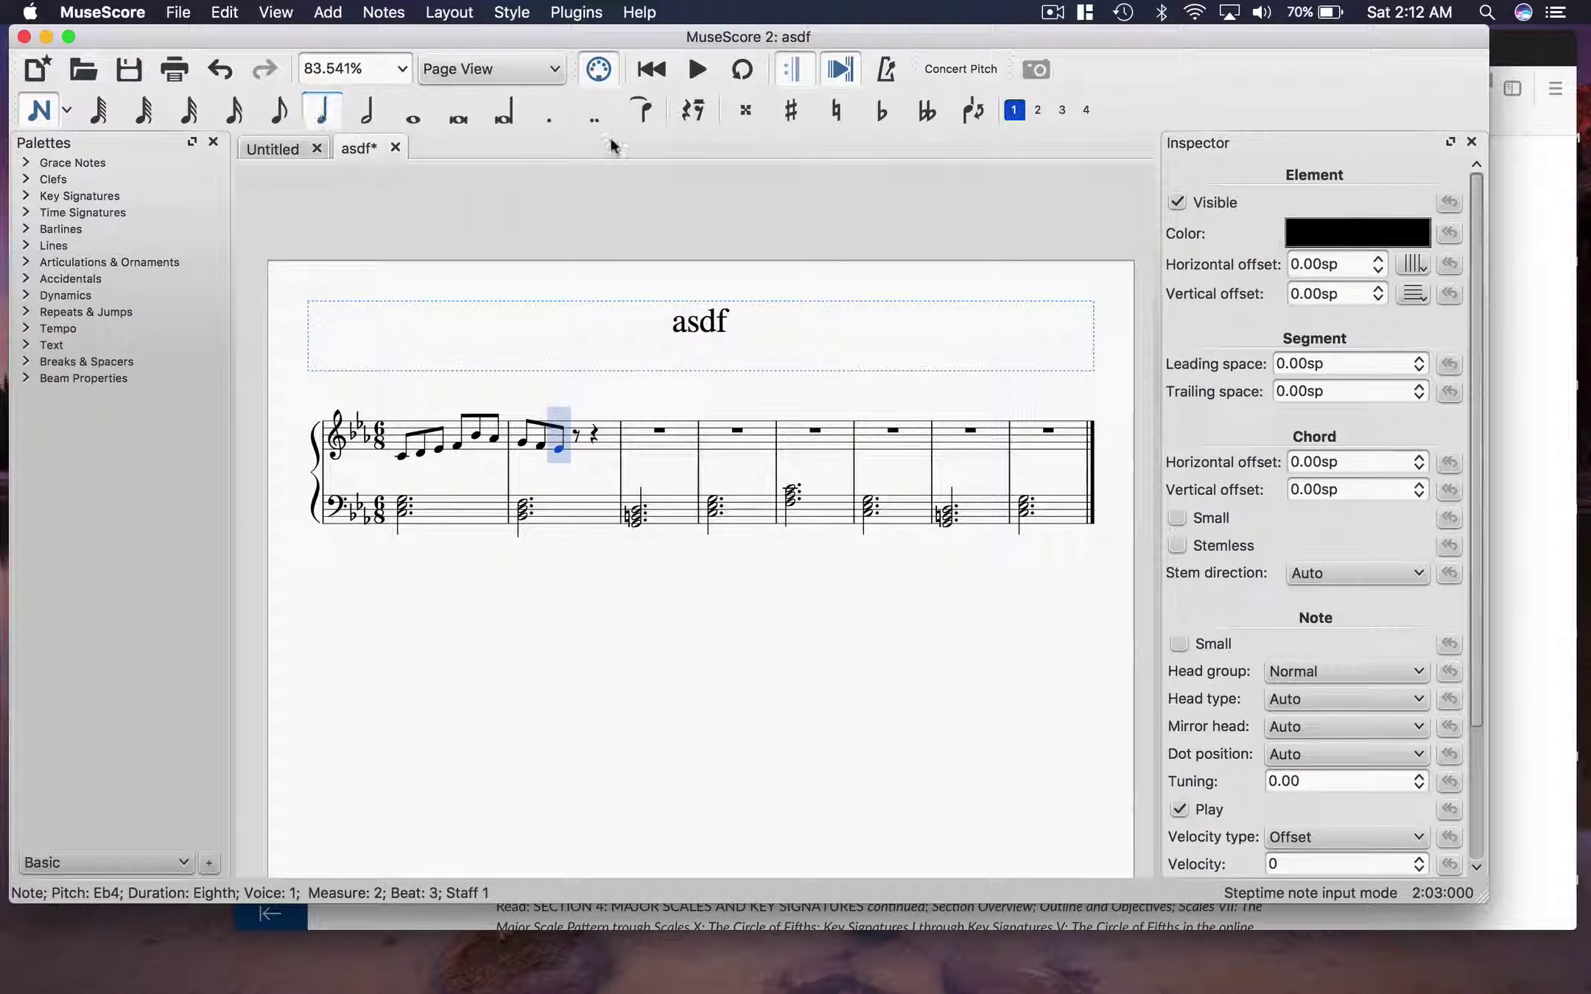
pyautogui.click(540, 125)
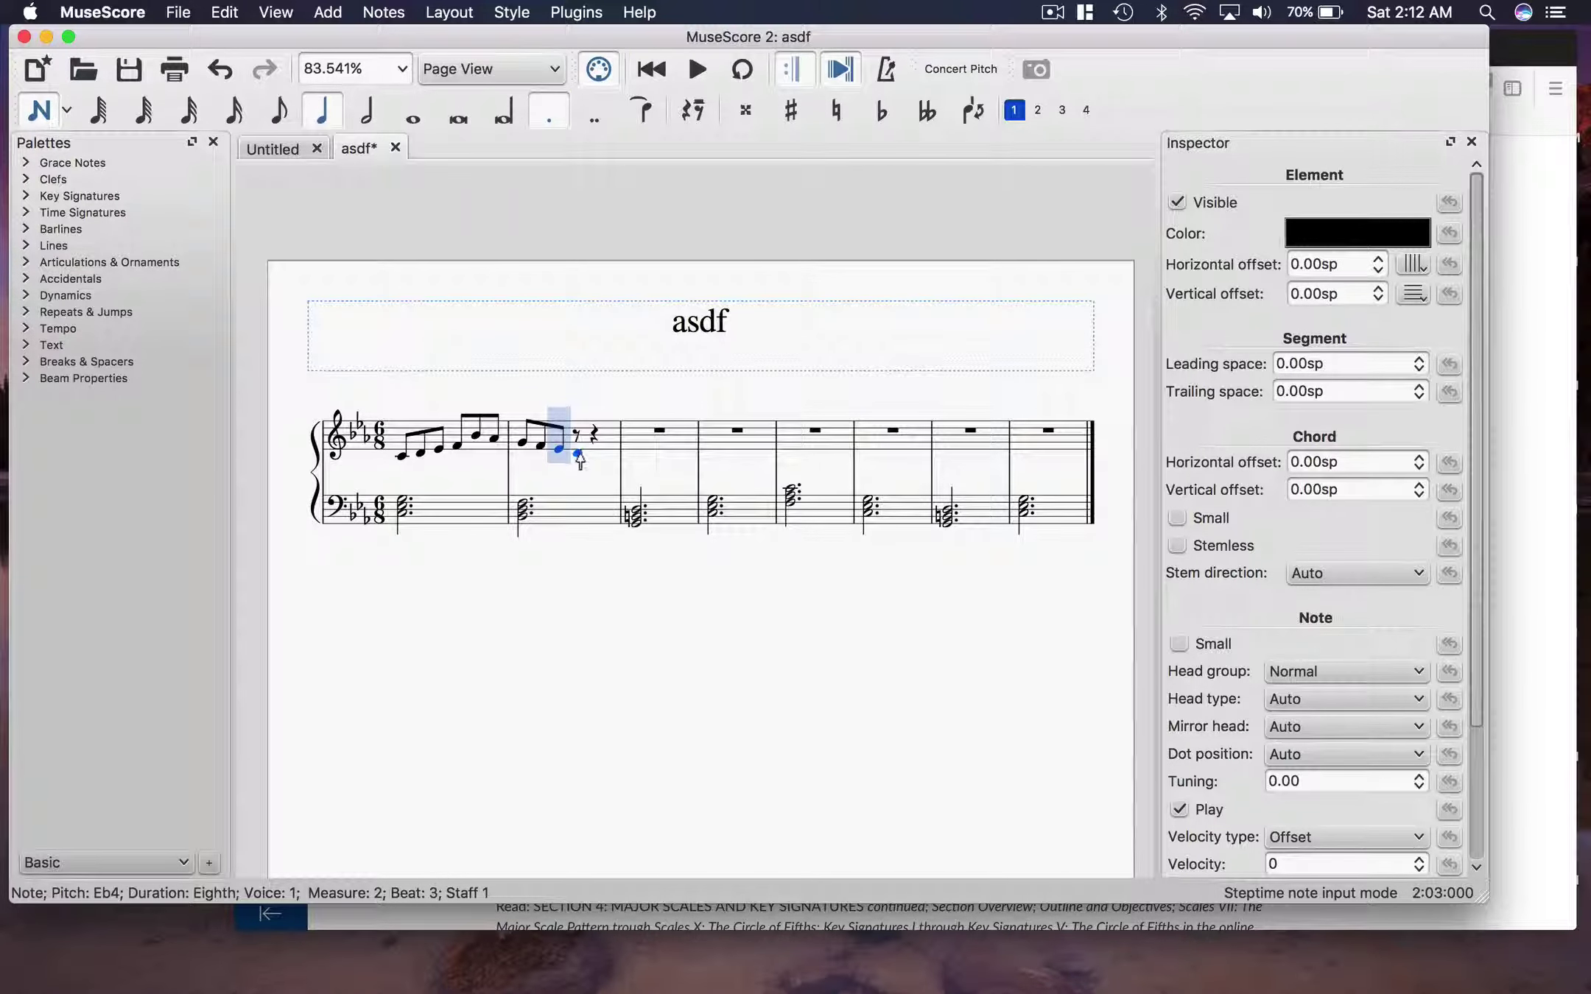
pyautogui.click(579, 455)
pyautogui.press('Down')
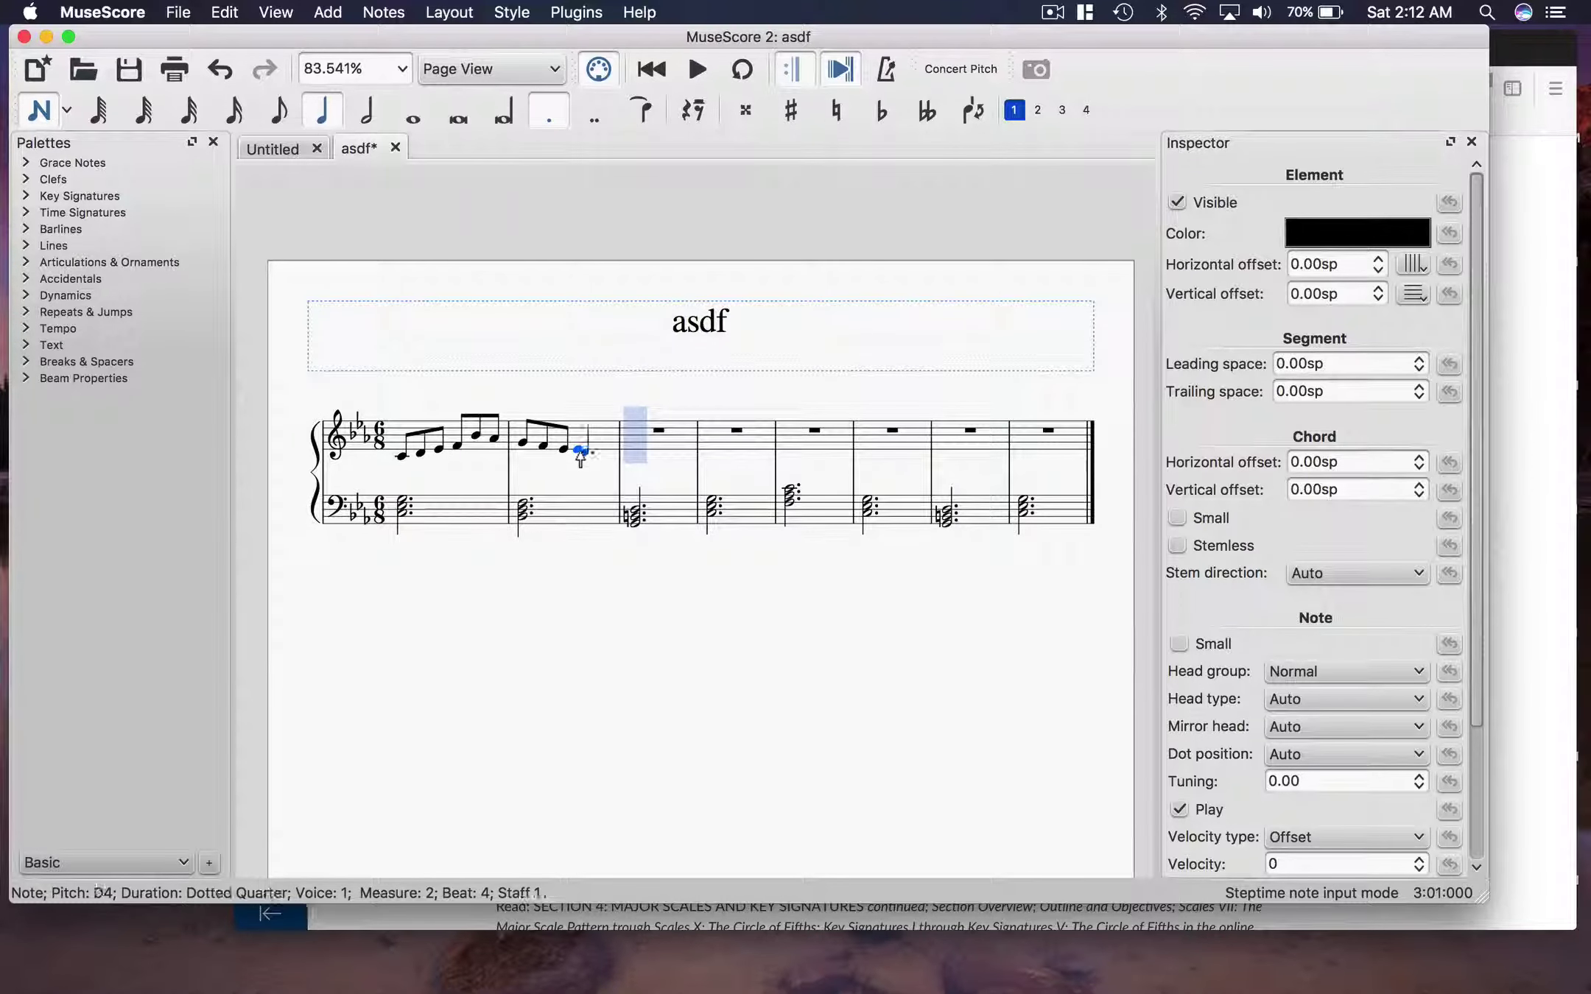
# Place a dotted-quarter D4 at the start of measure 3, then choose dotted-eighth duration
pyautogui.click(632, 458)
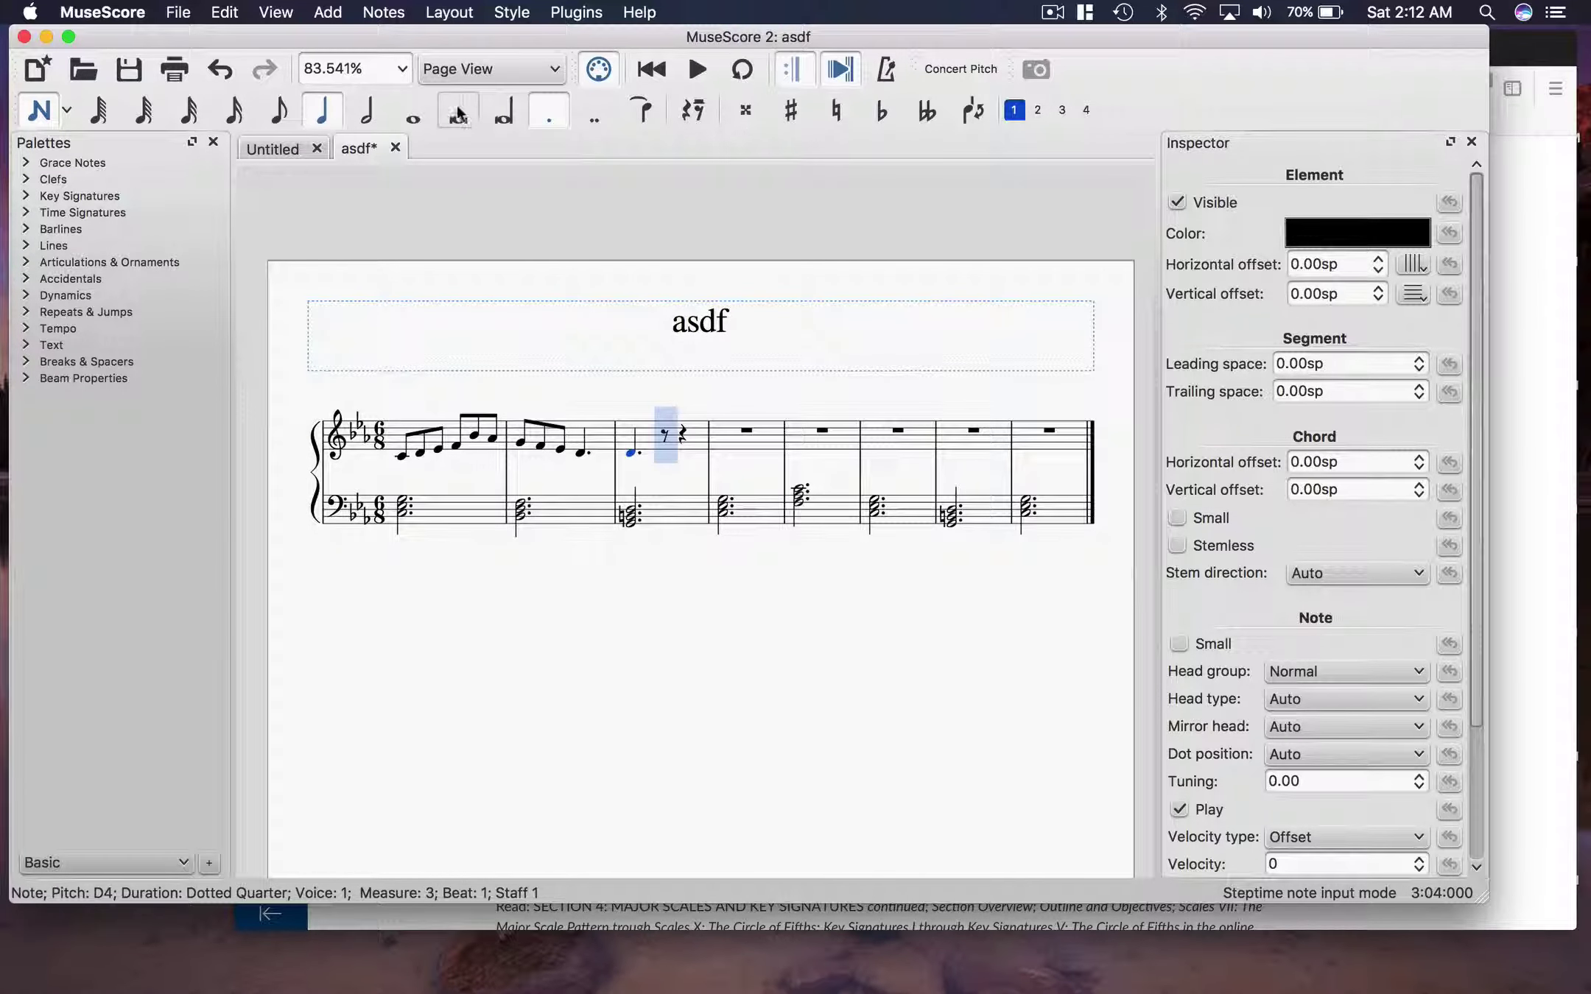
pyautogui.click(278, 110)
pyautogui.click(554, 118)
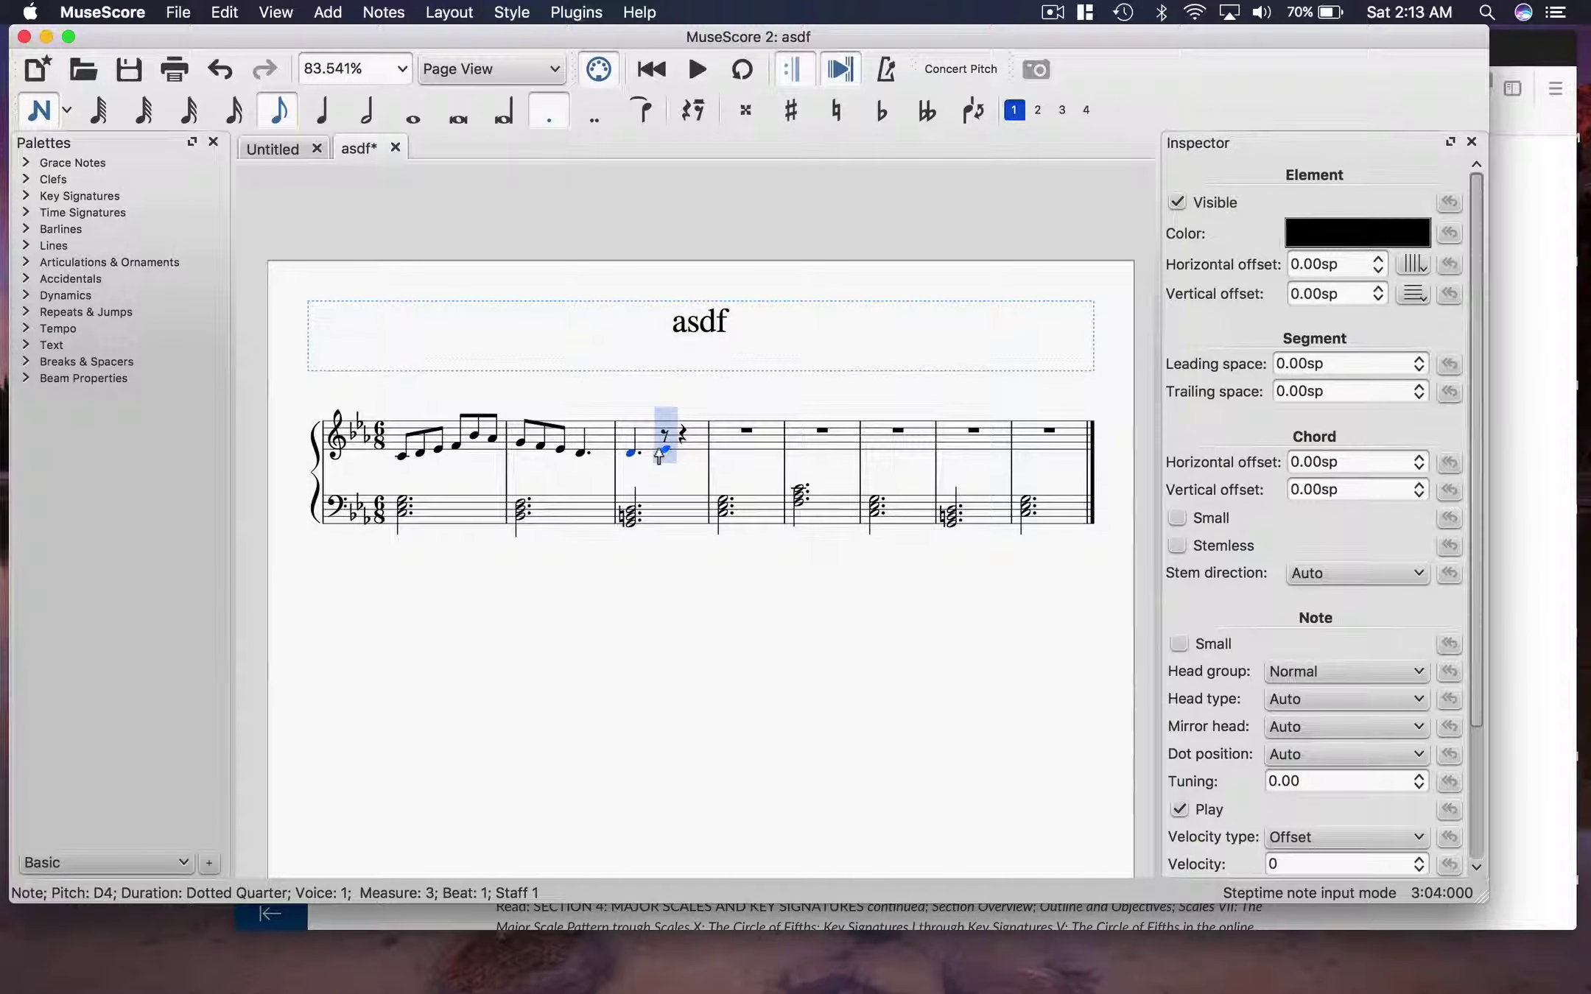
# Try dotted eighths at measure 3 beat 4, then undo and delete them
pyautogui.click(654, 455)
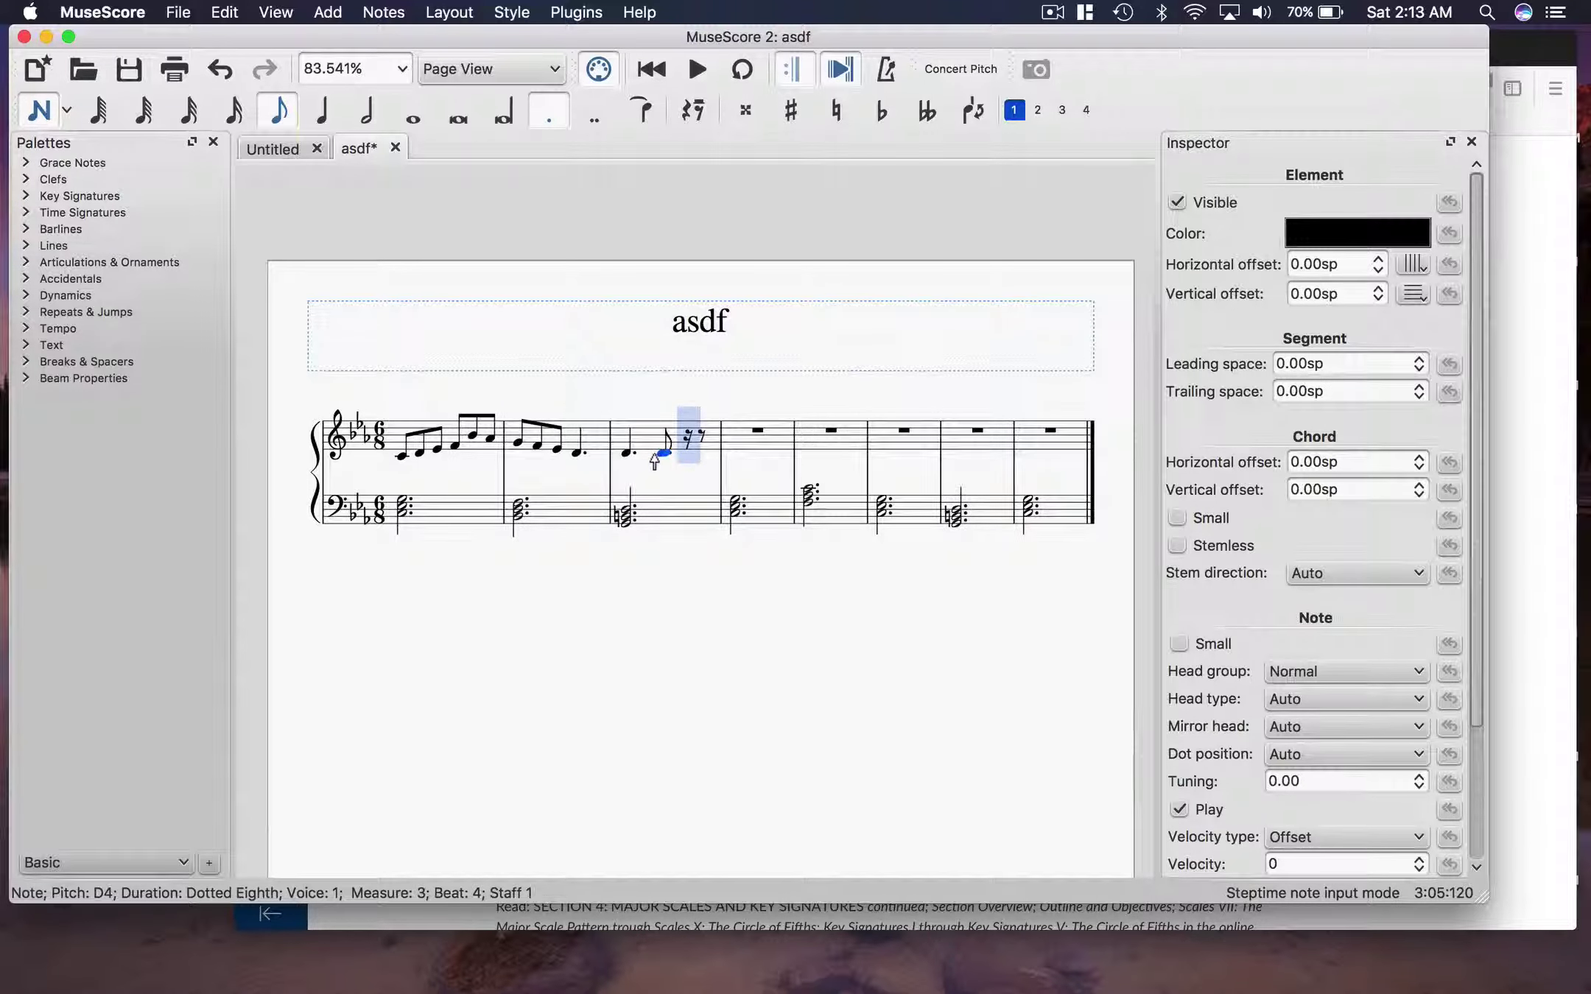
pyautogui.click(654, 461)
pyautogui.press('Down')
pyautogui.press('Down')
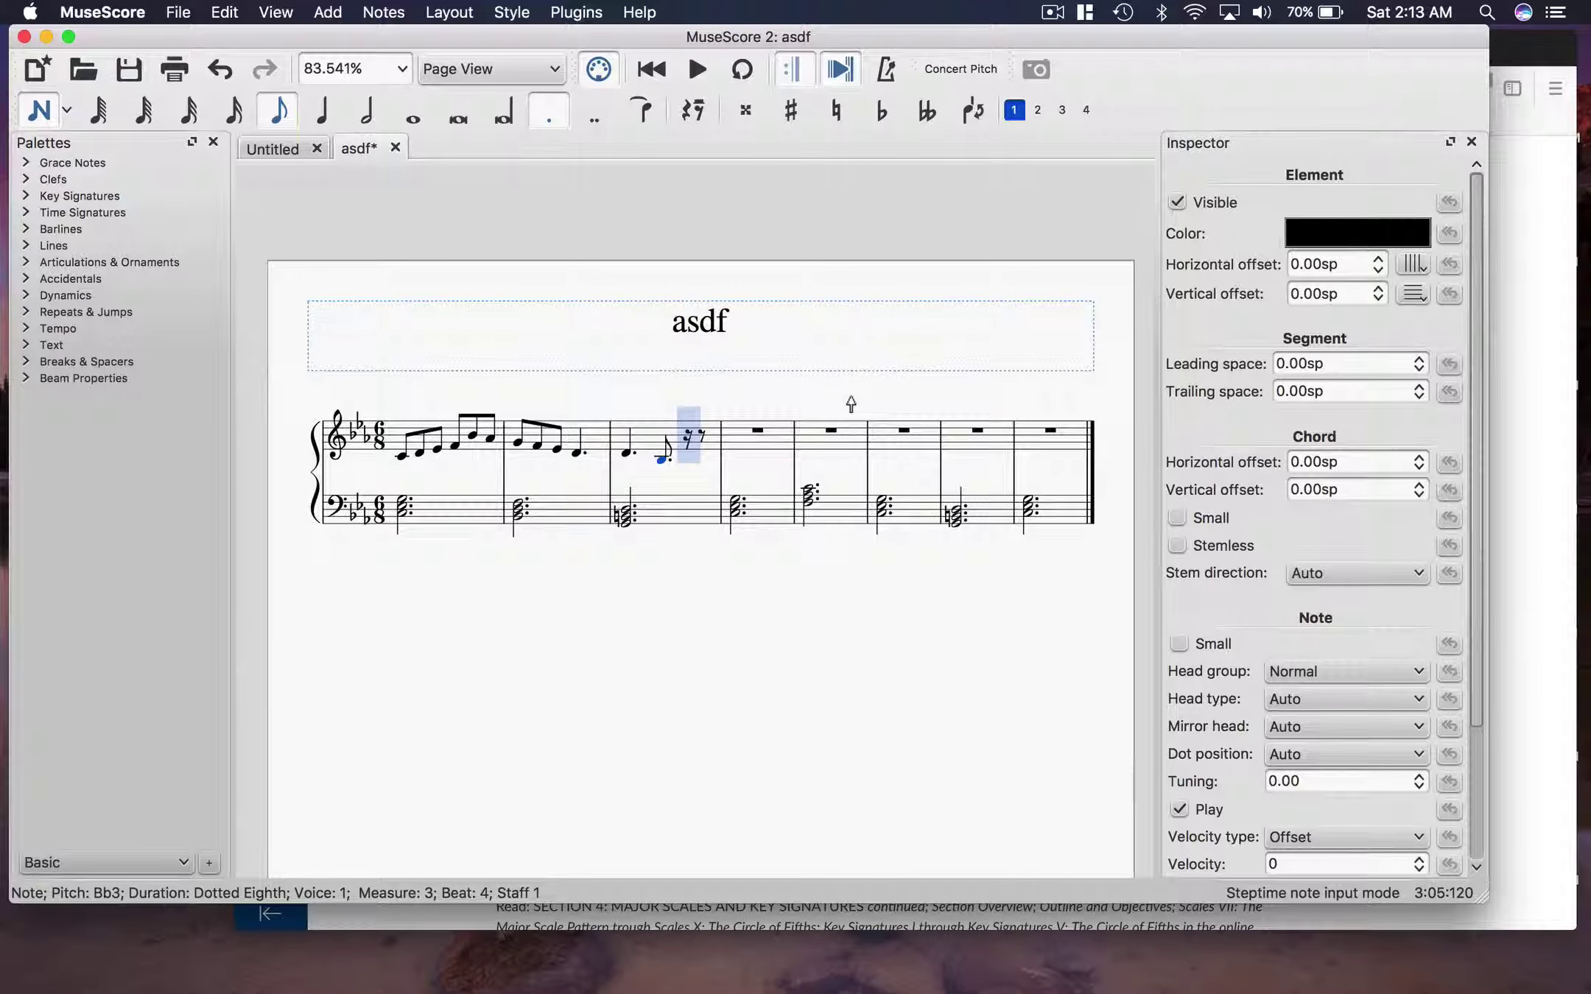
pyautogui.press('Up')
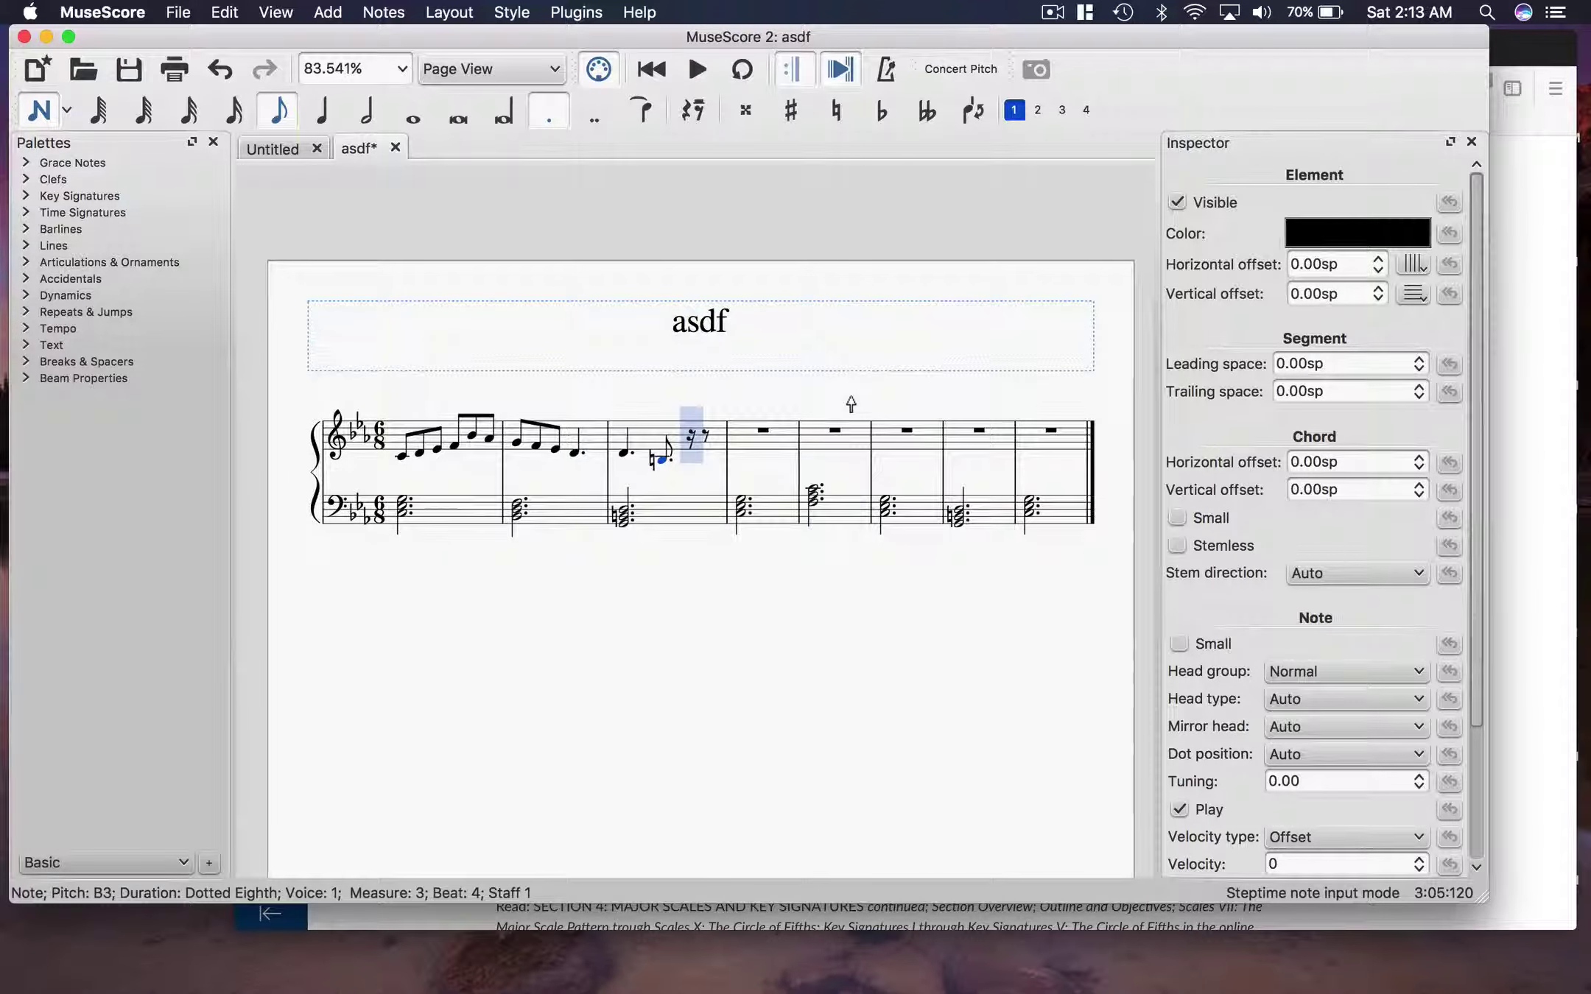
pyautogui.click(701, 458)
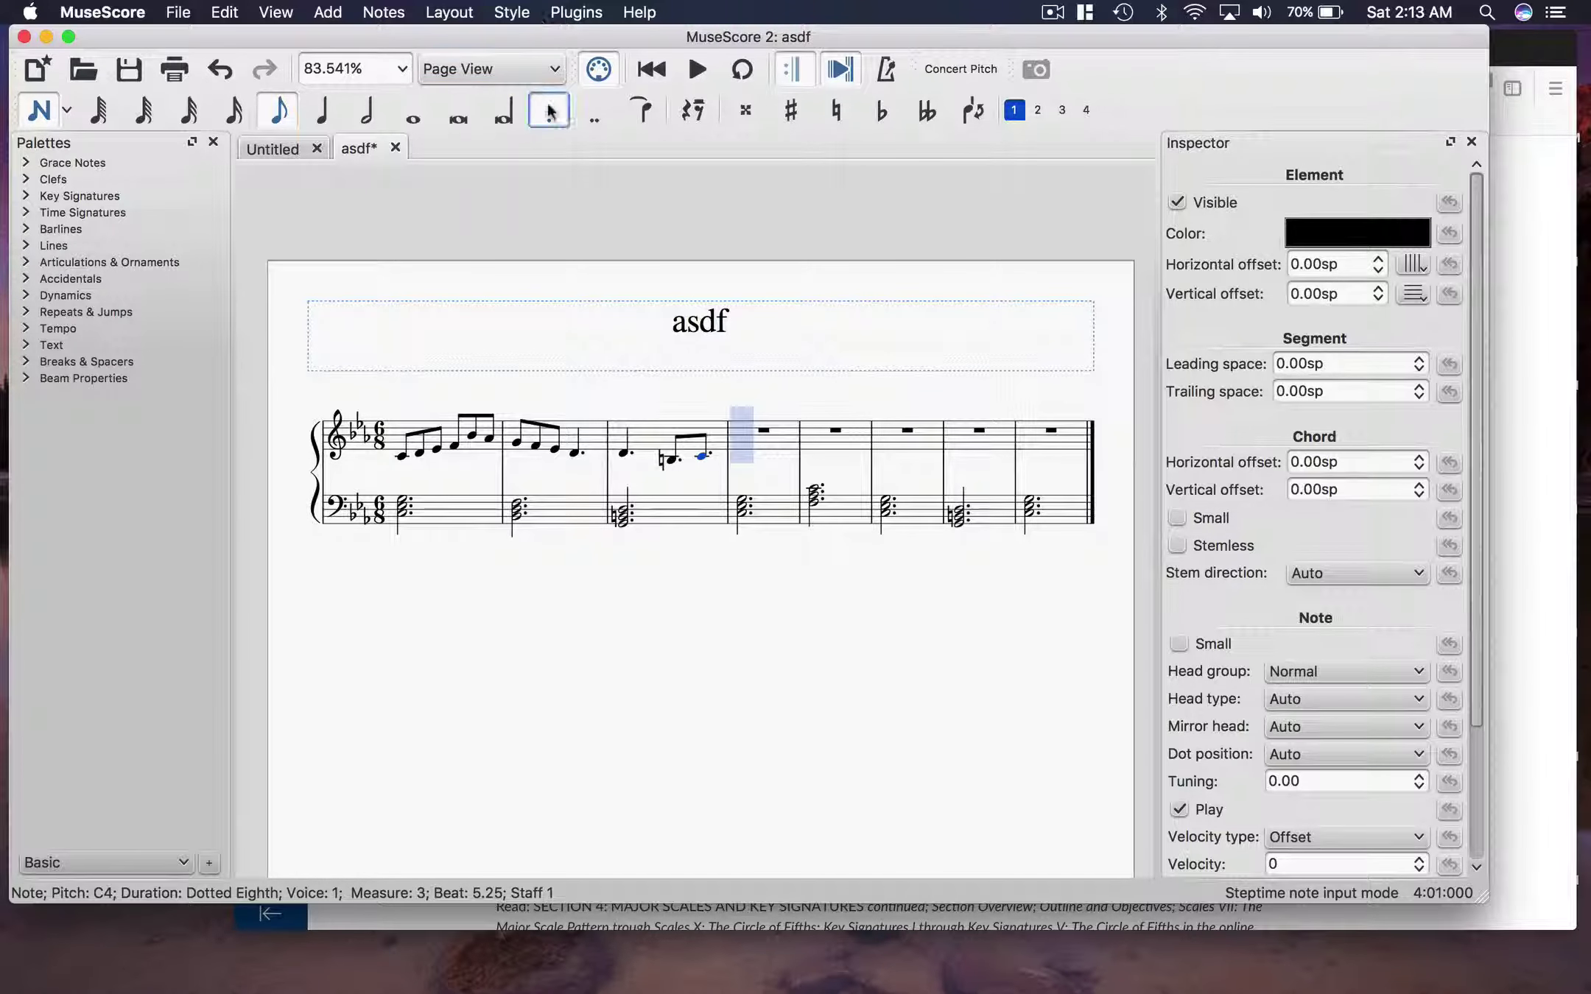
pyautogui.press('super+z')
pyautogui.press('j')
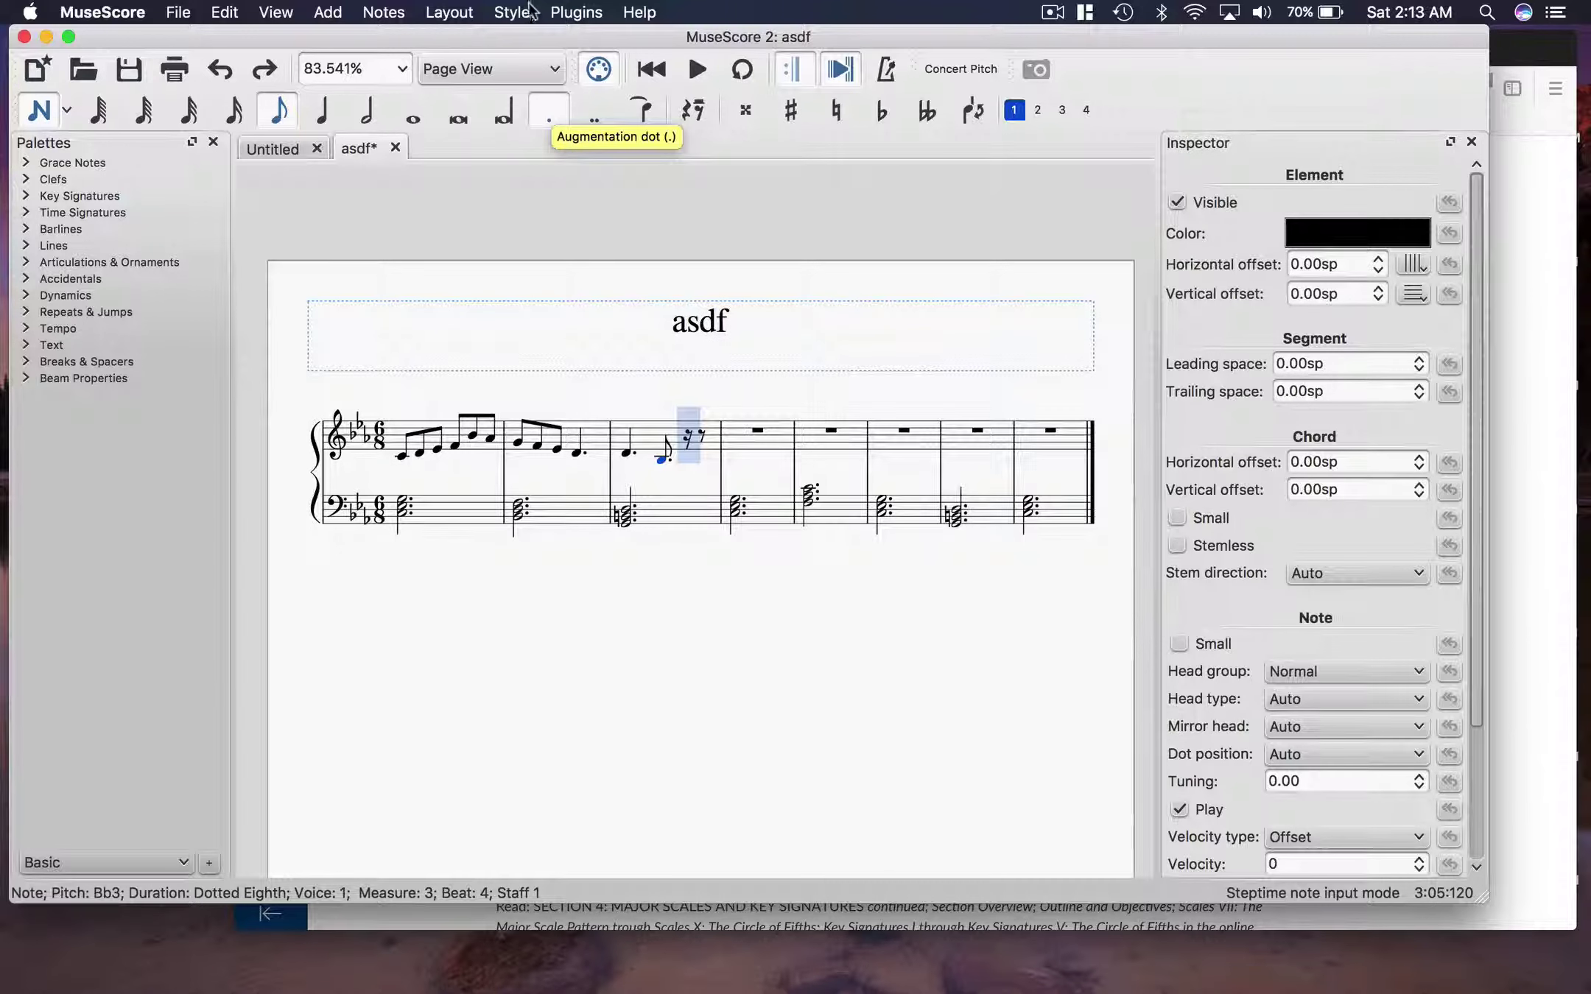
pyautogui.press('Up')
pyautogui.press('Up')
pyautogui.press('Up')
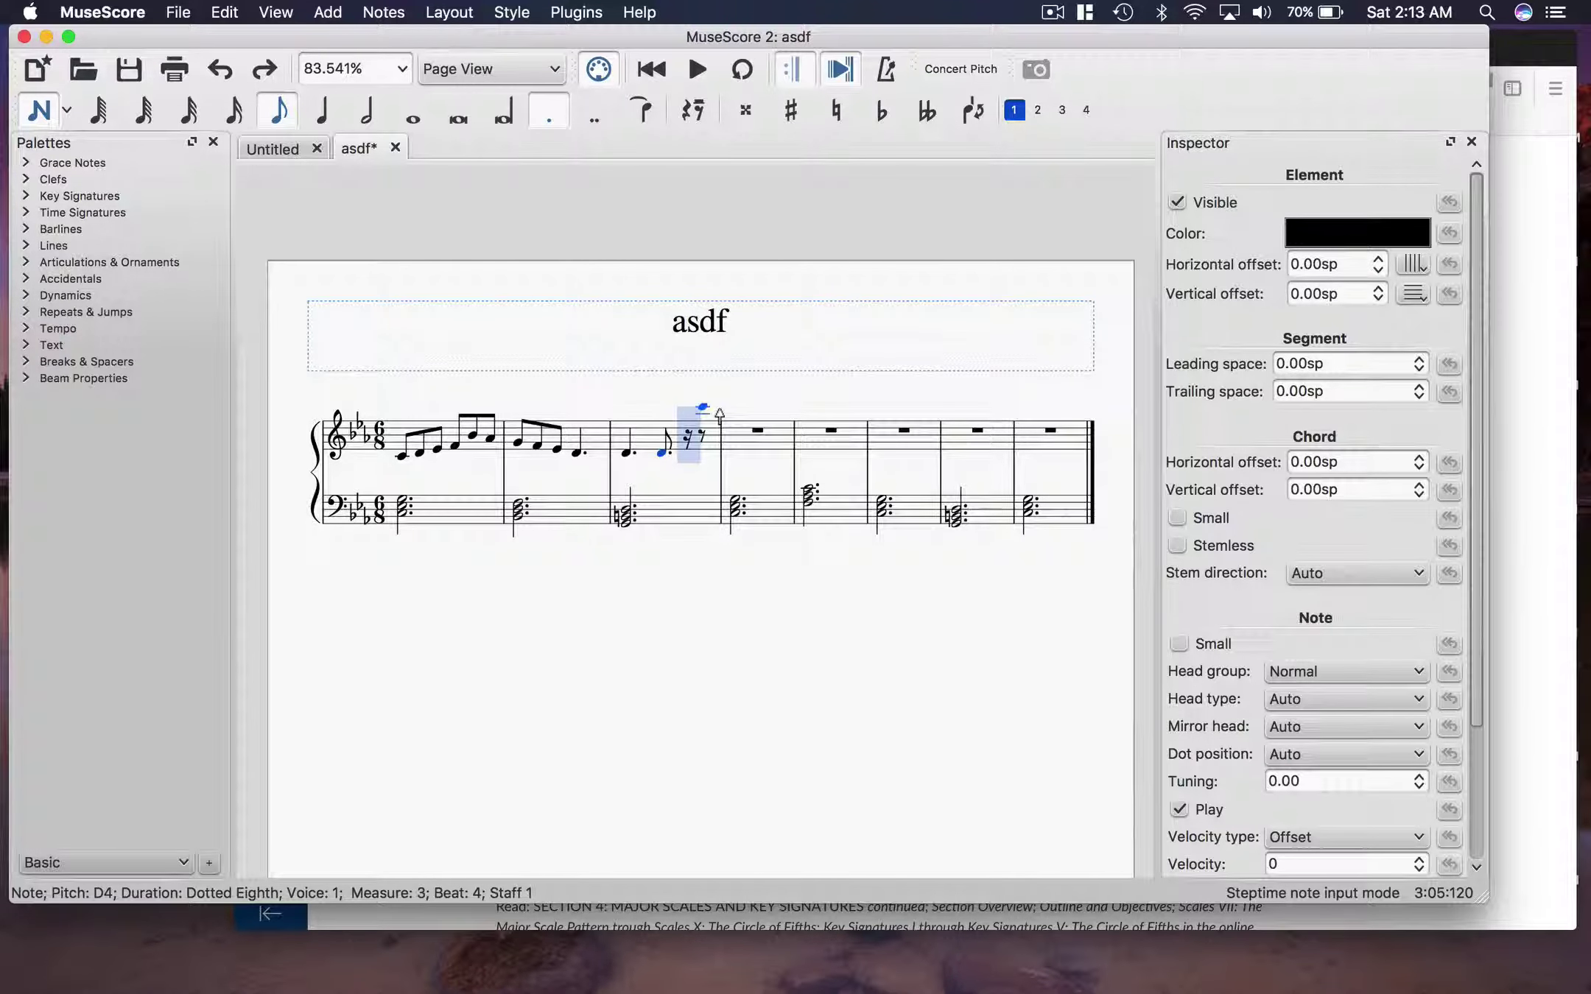
pyautogui.press('BackSpace')
# Enter undotted eighths B♮3, C4 and D4 on beats 4–6 of measure 3
pyautogui.click(549, 114)
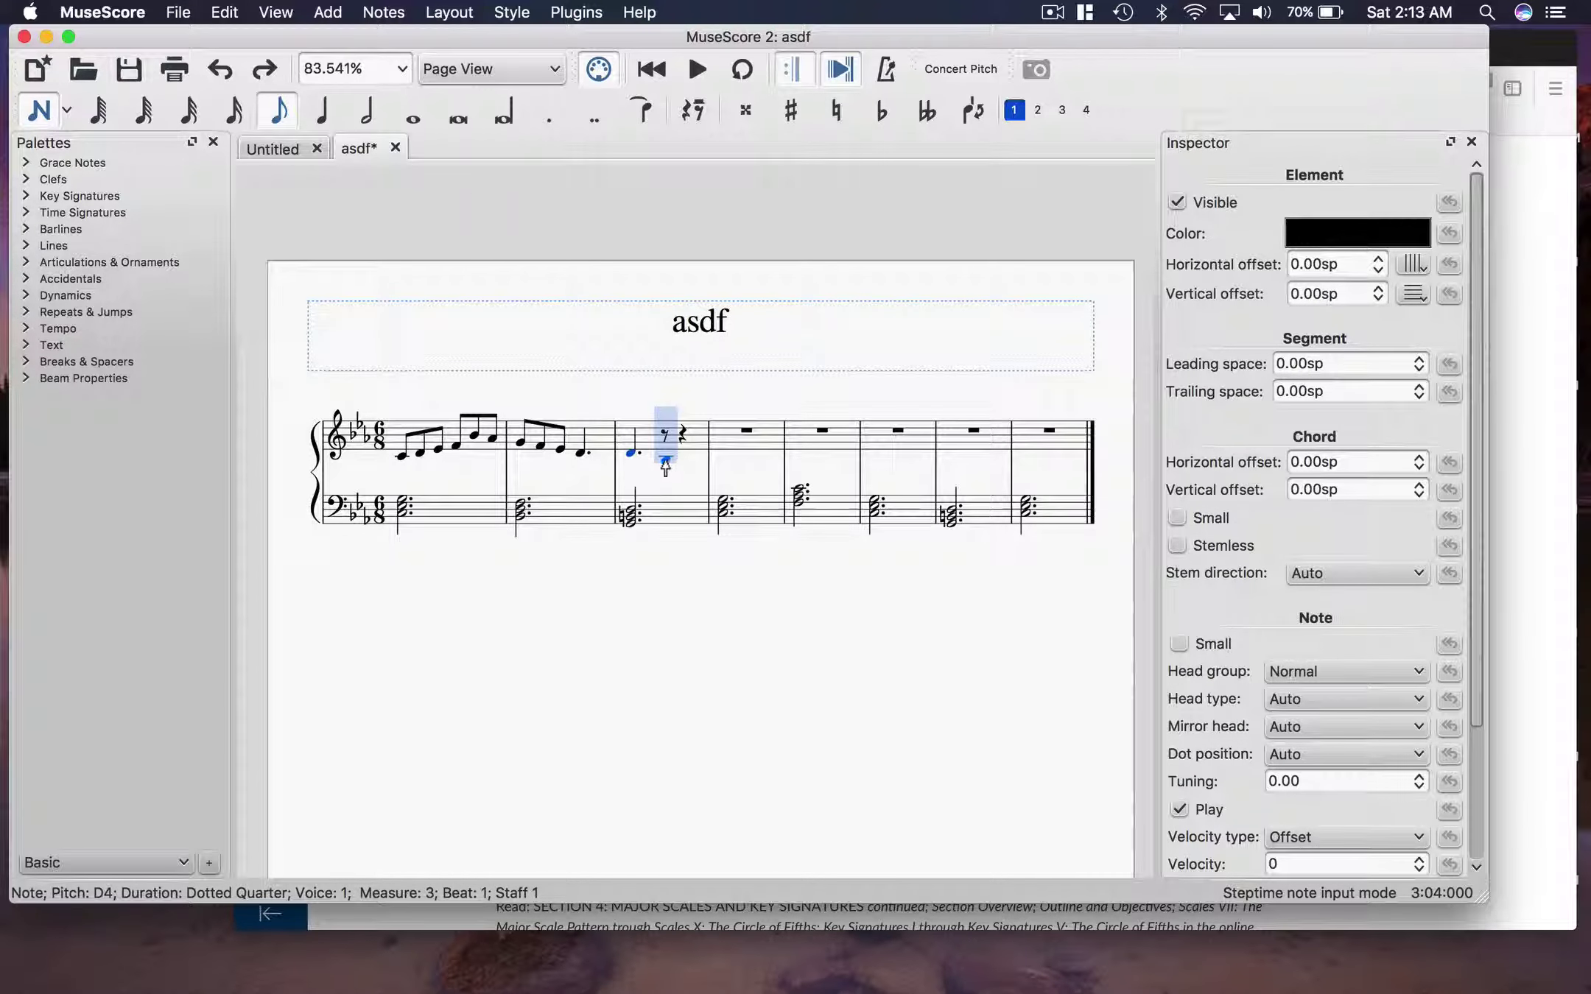
pyautogui.click(665, 467)
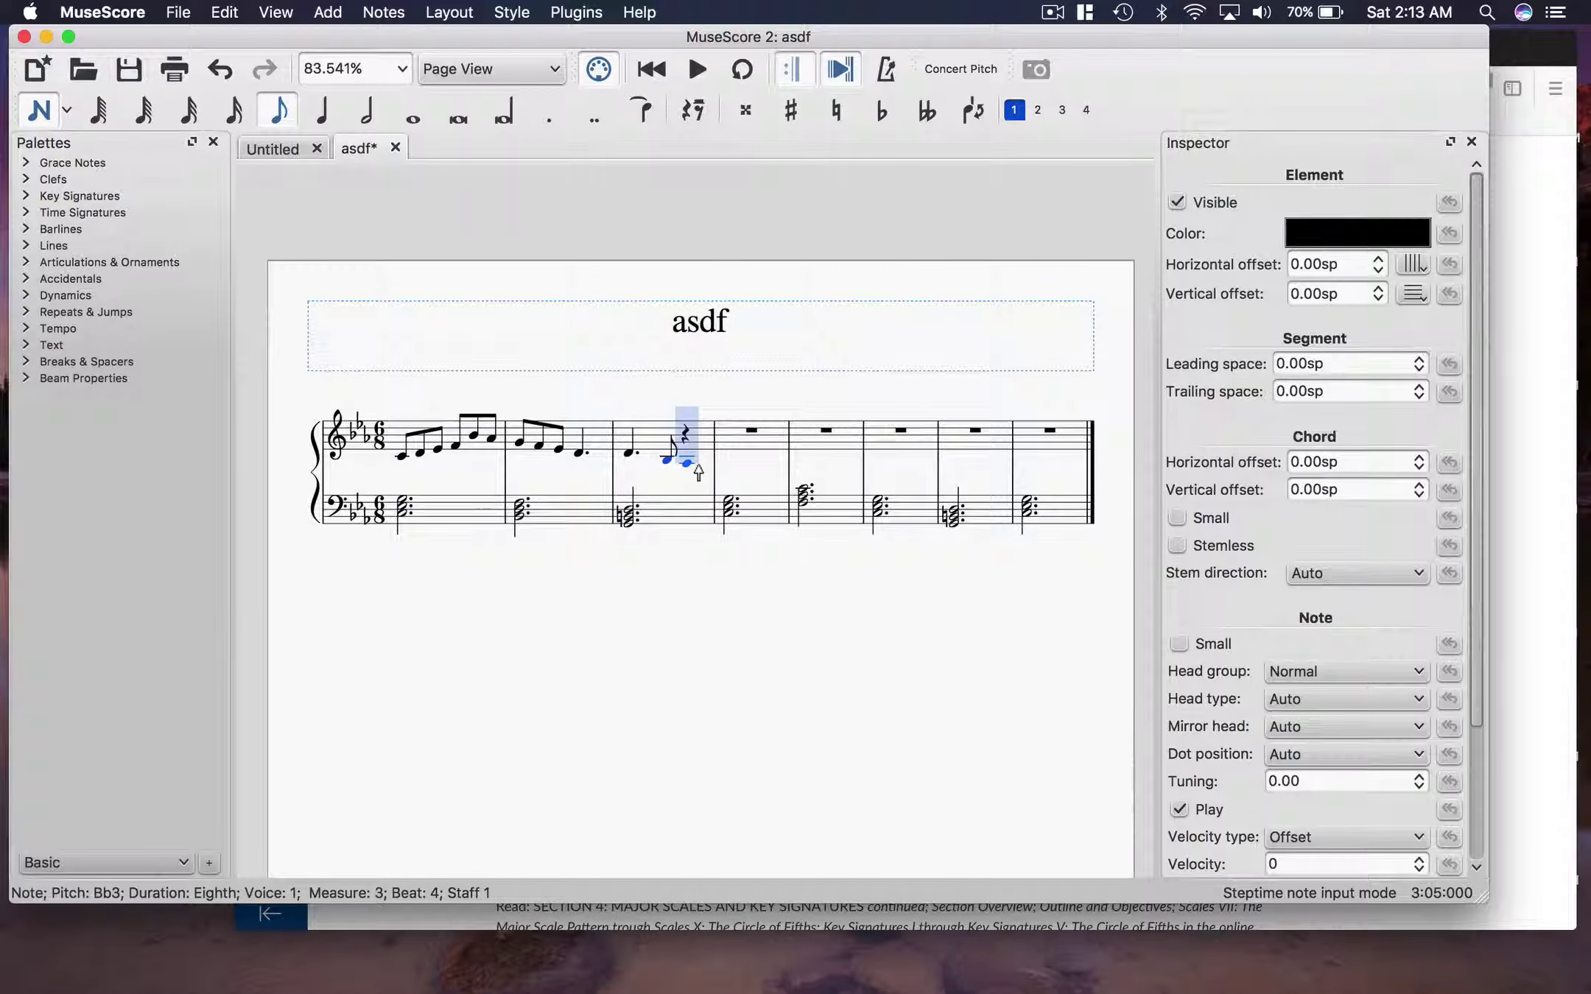
pyautogui.click(699, 461)
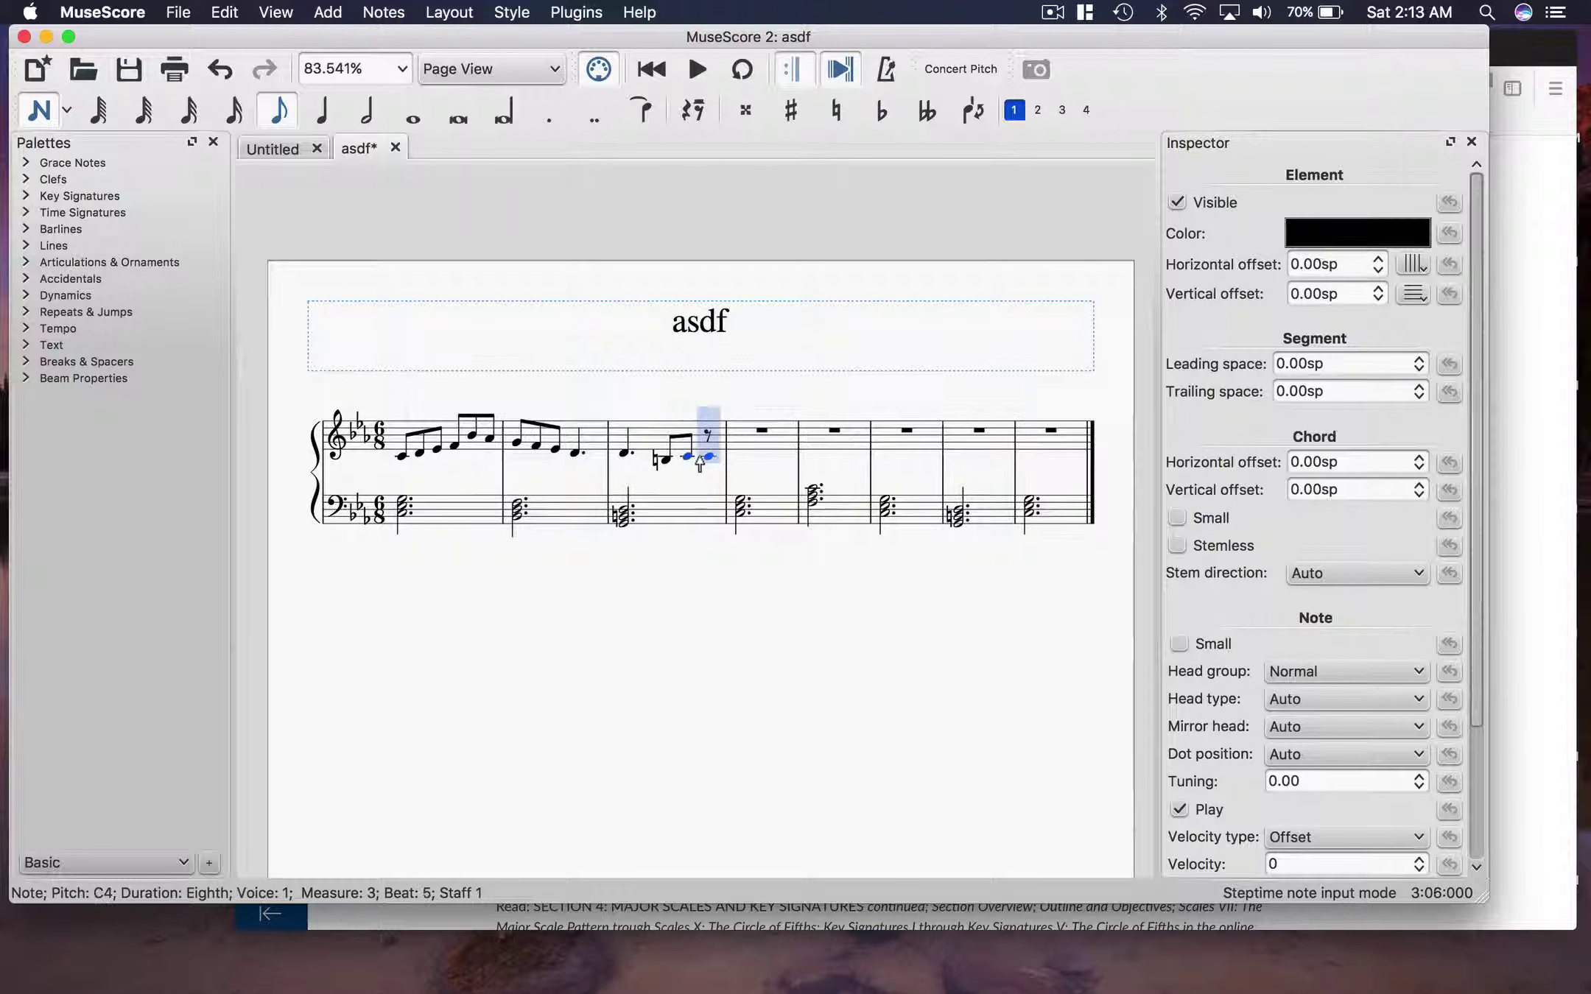
pyautogui.click(709, 452)
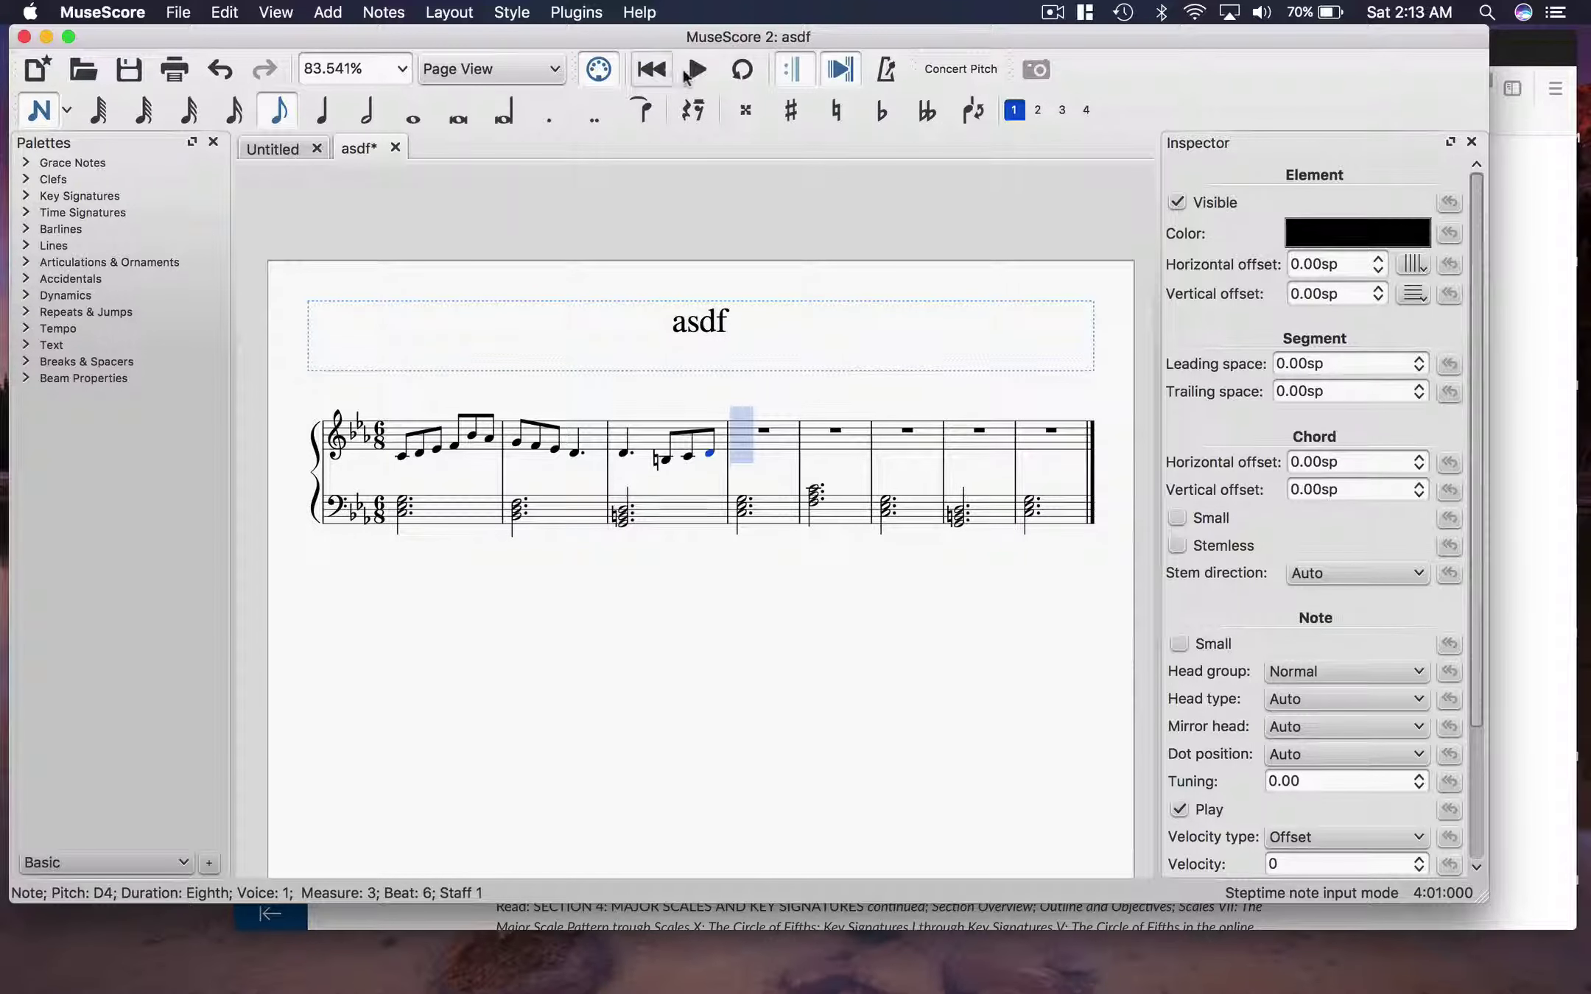
# Play the melody back, then raise measure 1's last two eighths to C5 and B♭4
pyautogui.click(696, 71)
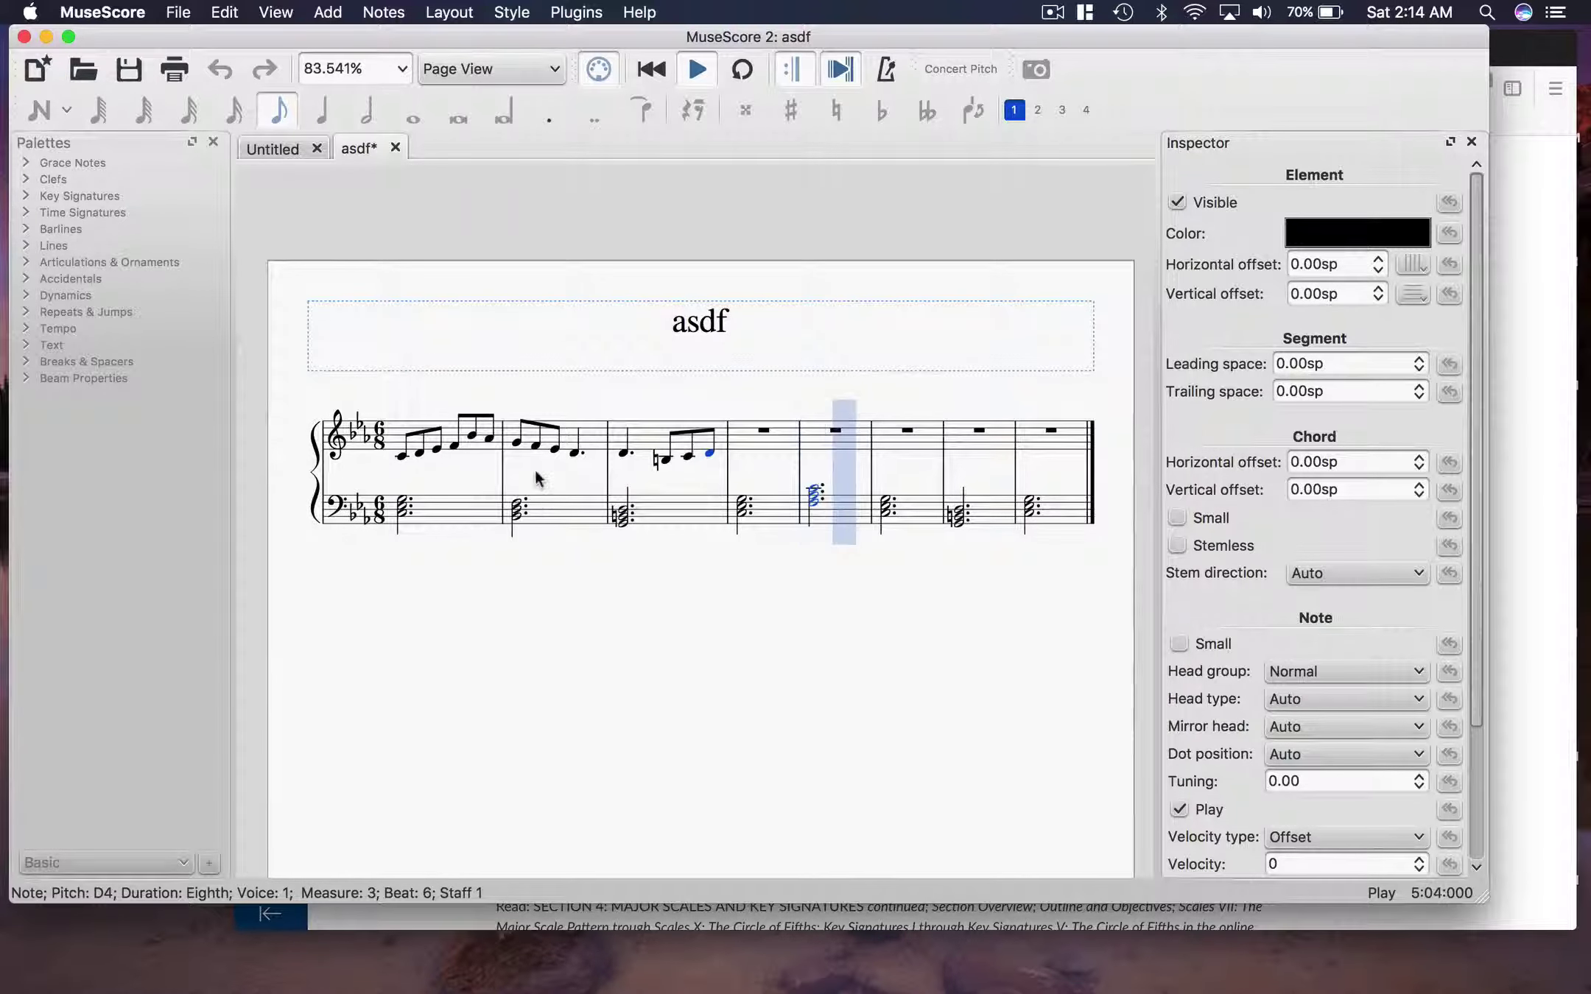
pyautogui.press('space')
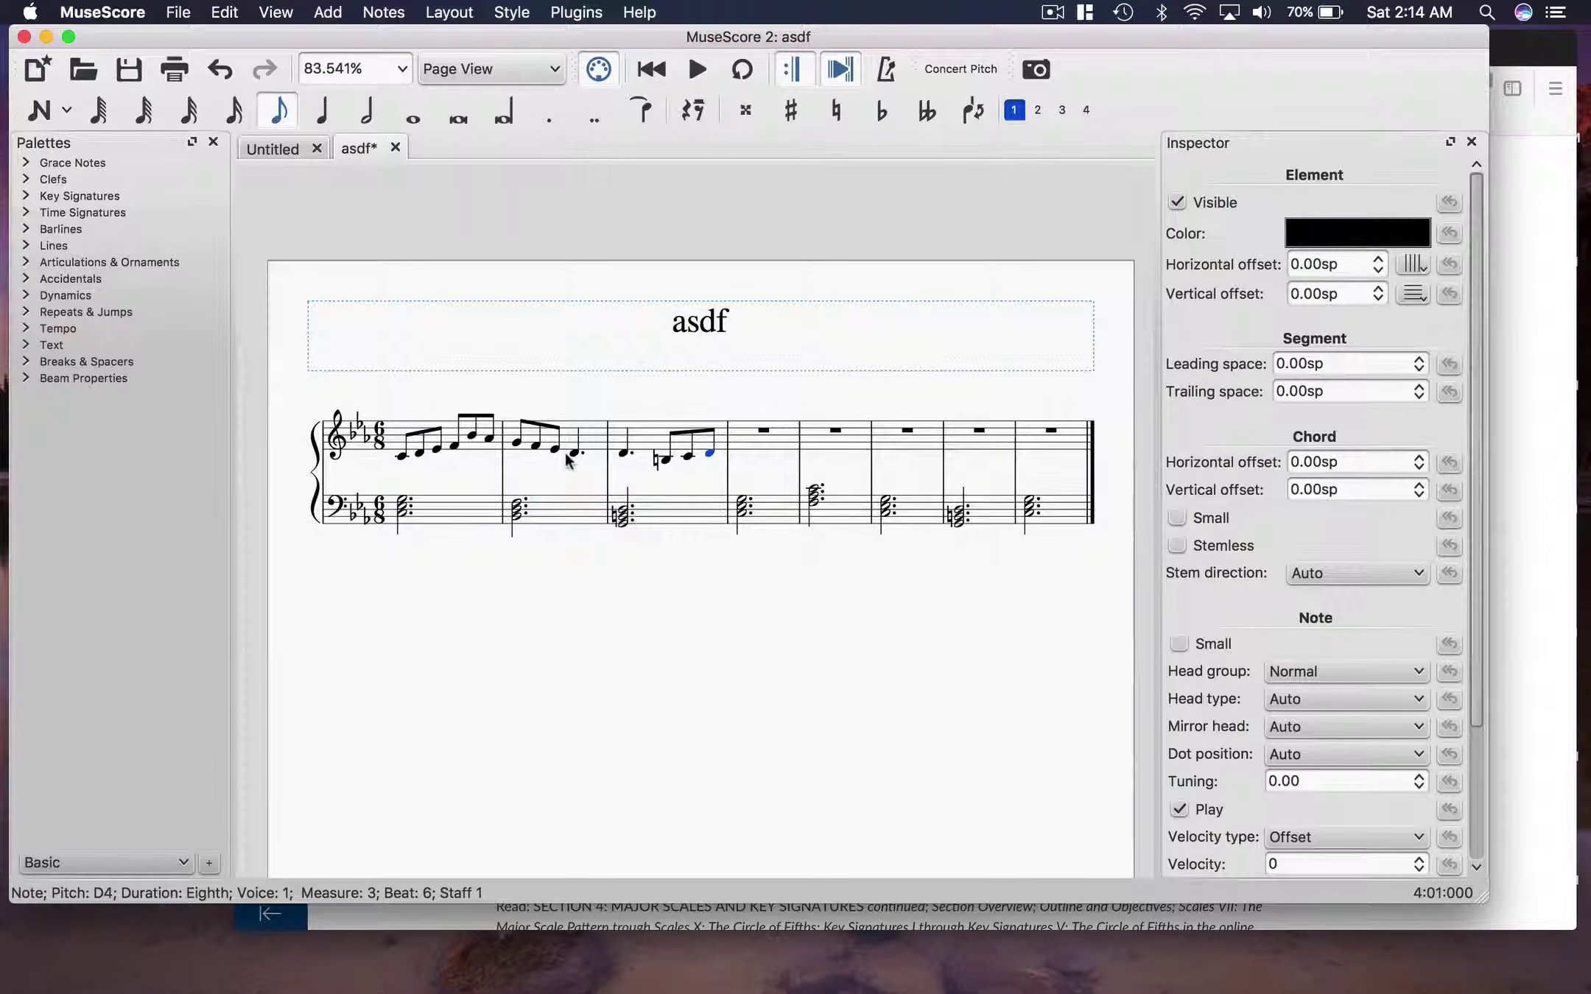
pyautogui.press('Left')
pyautogui.press('Left')
pyautogui.press('Left')
pyautogui.press('Left')
pyautogui.press('Left')
pyautogui.press('Left')
pyautogui.press('Left')
pyautogui.press('Left')
pyautogui.press('Left')
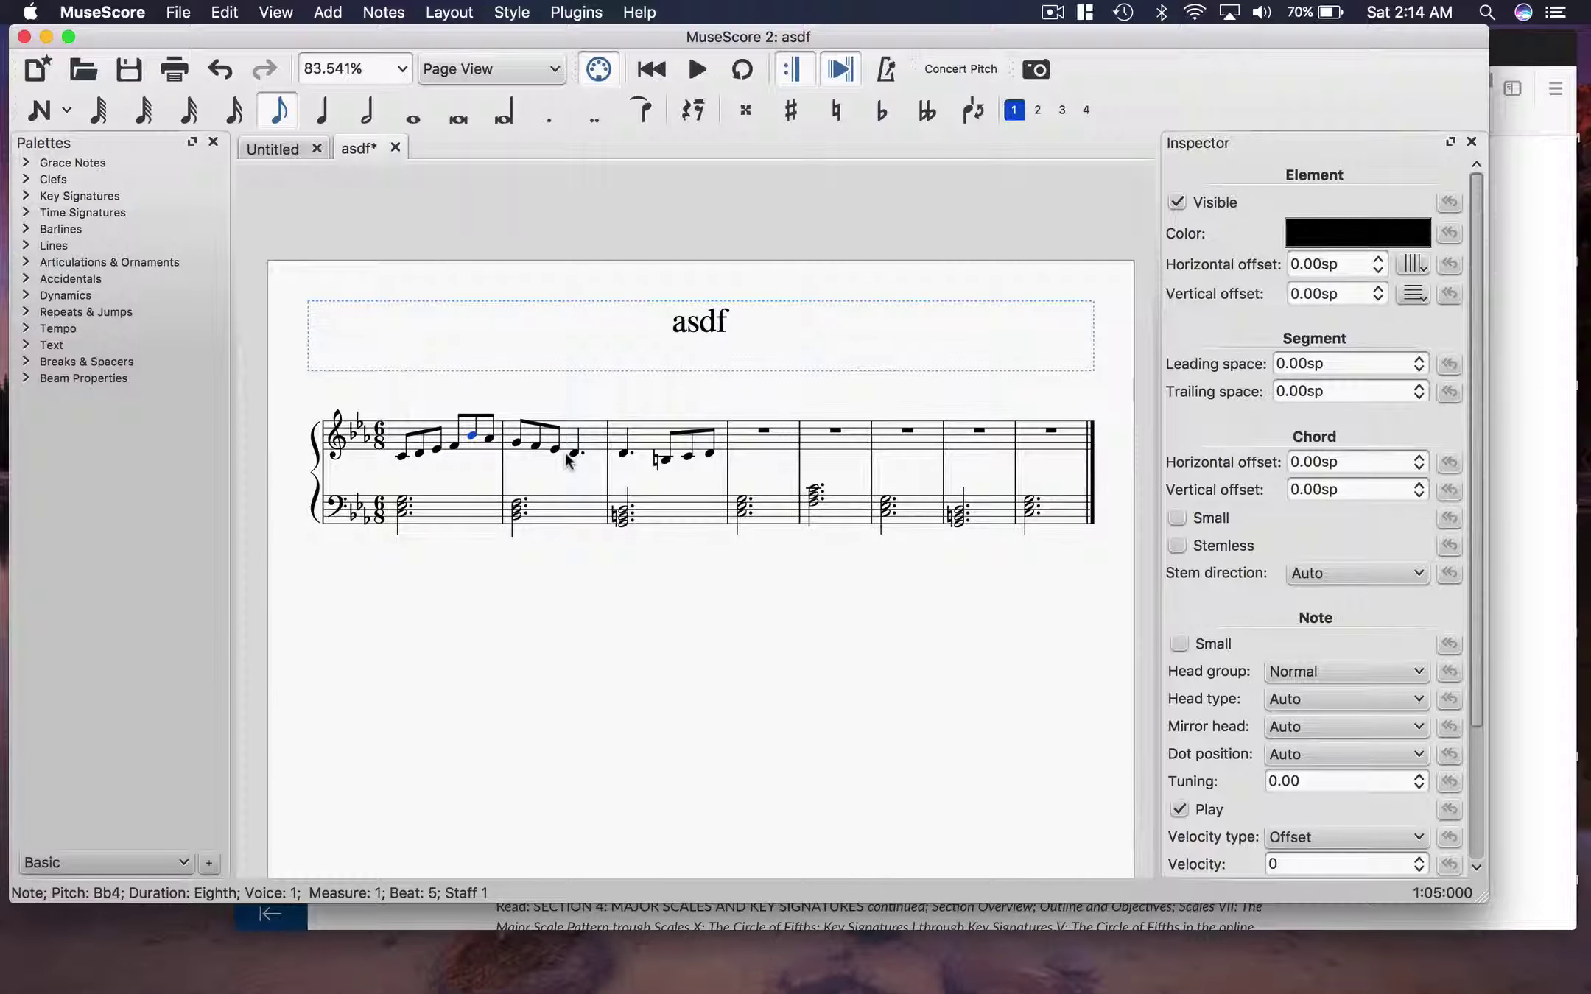
pyautogui.press('Up')
pyautogui.press('Up')
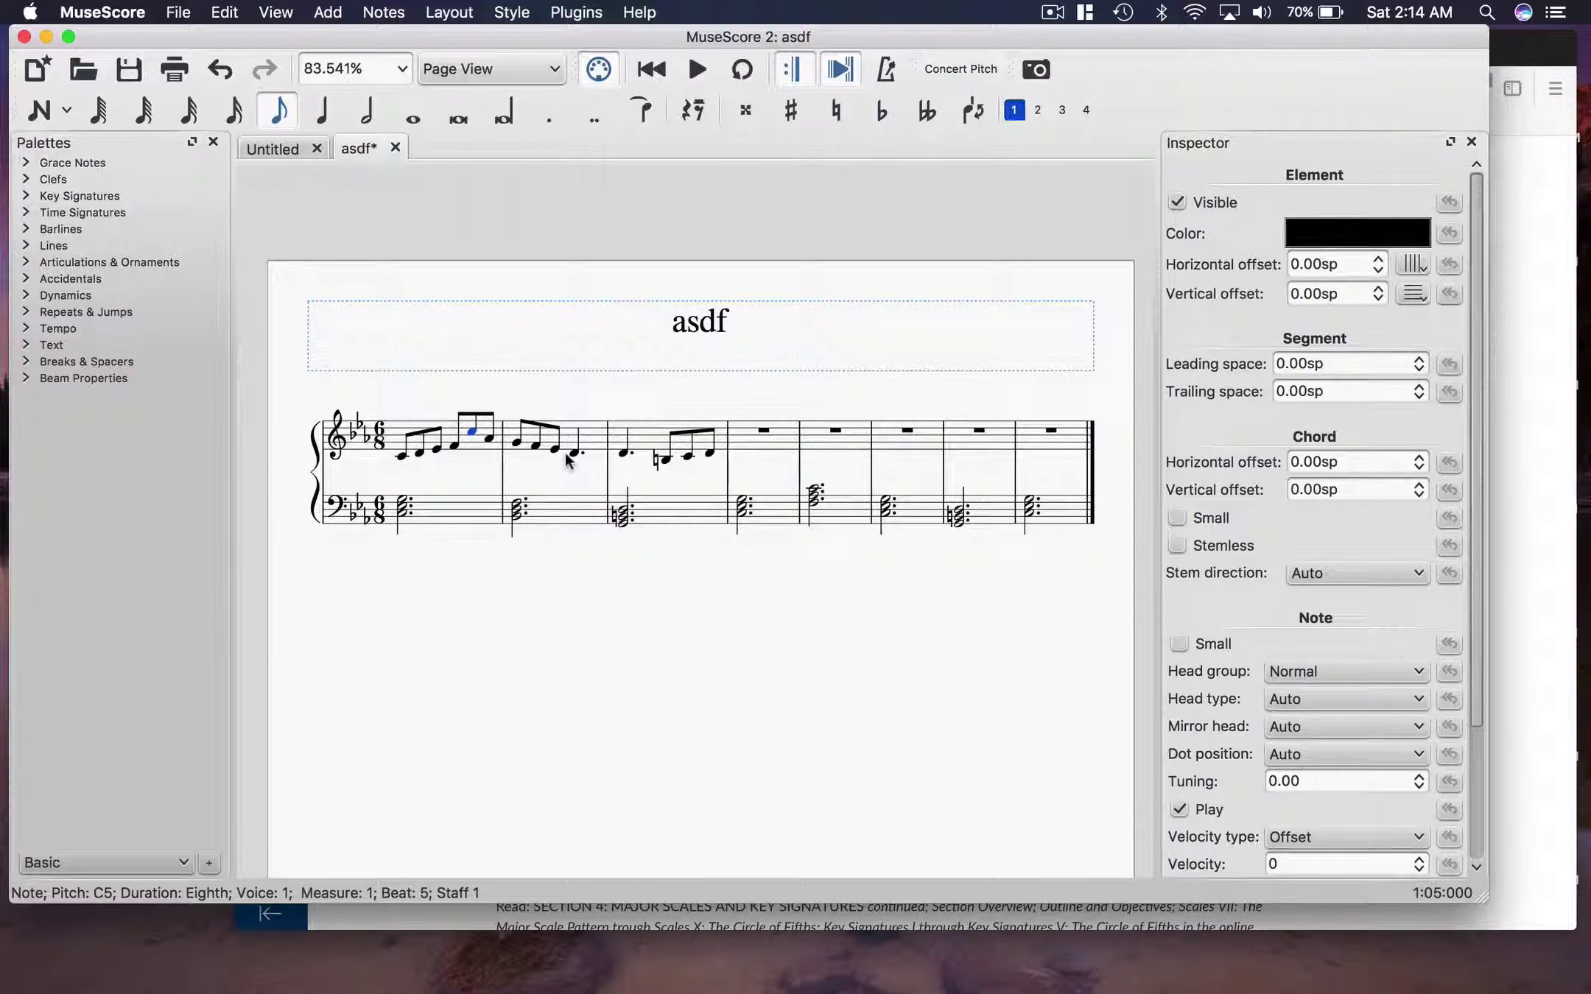
pyautogui.press('Right')
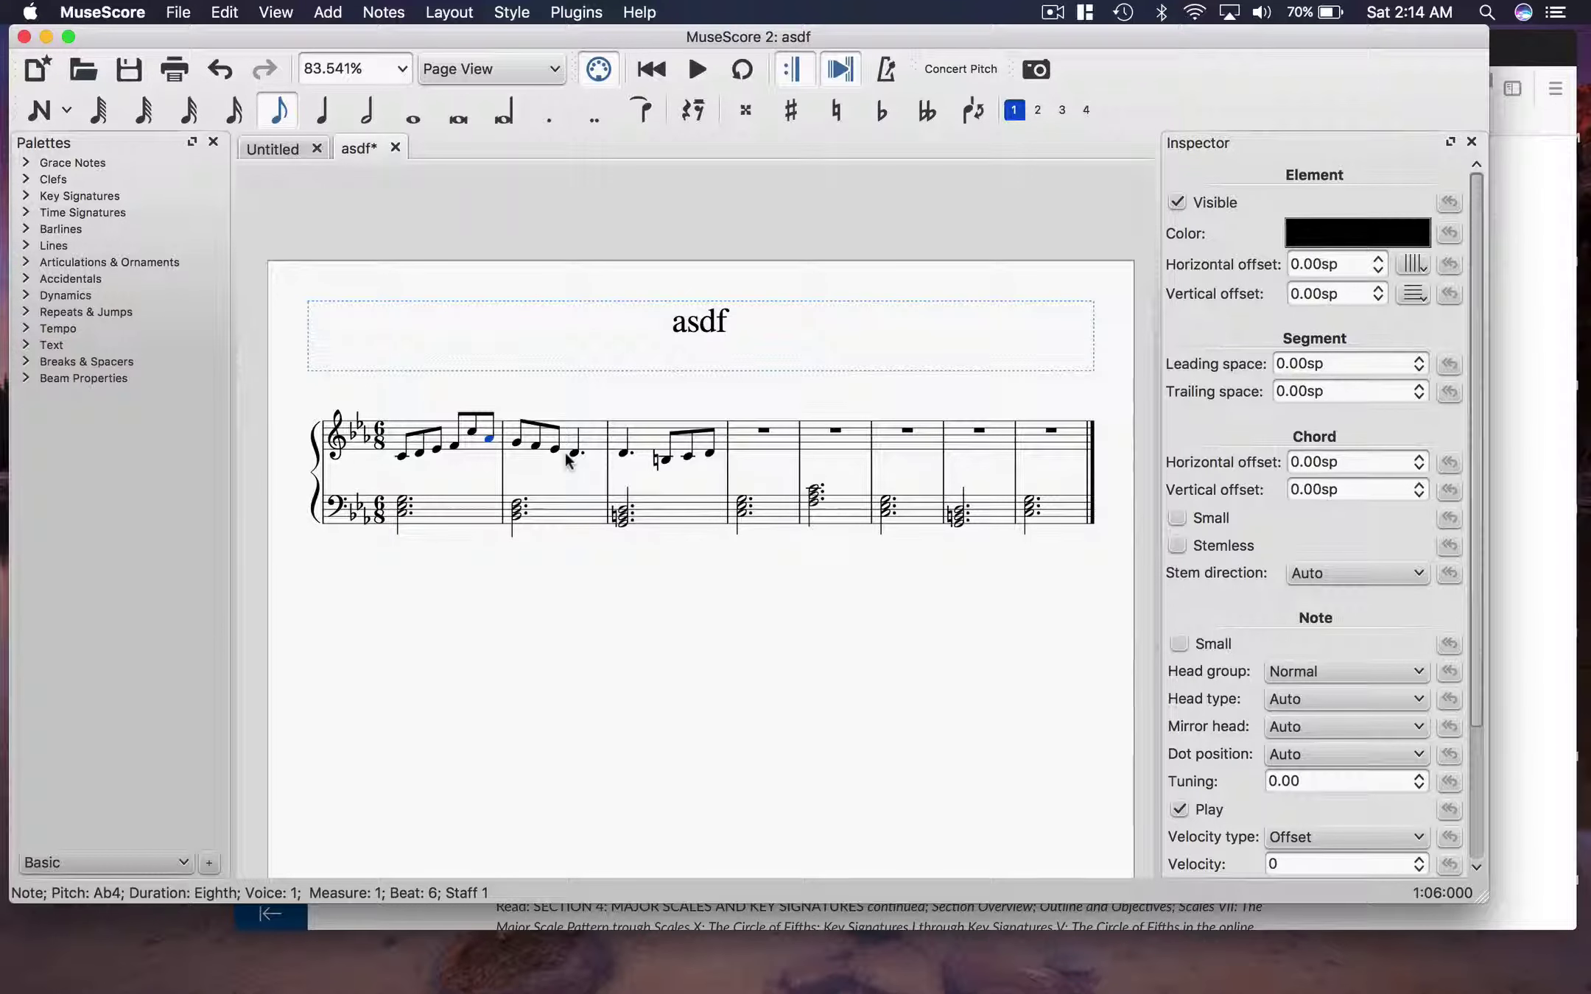
pyautogui.press('Up')
pyautogui.press('Up')
pyautogui.press('Right')
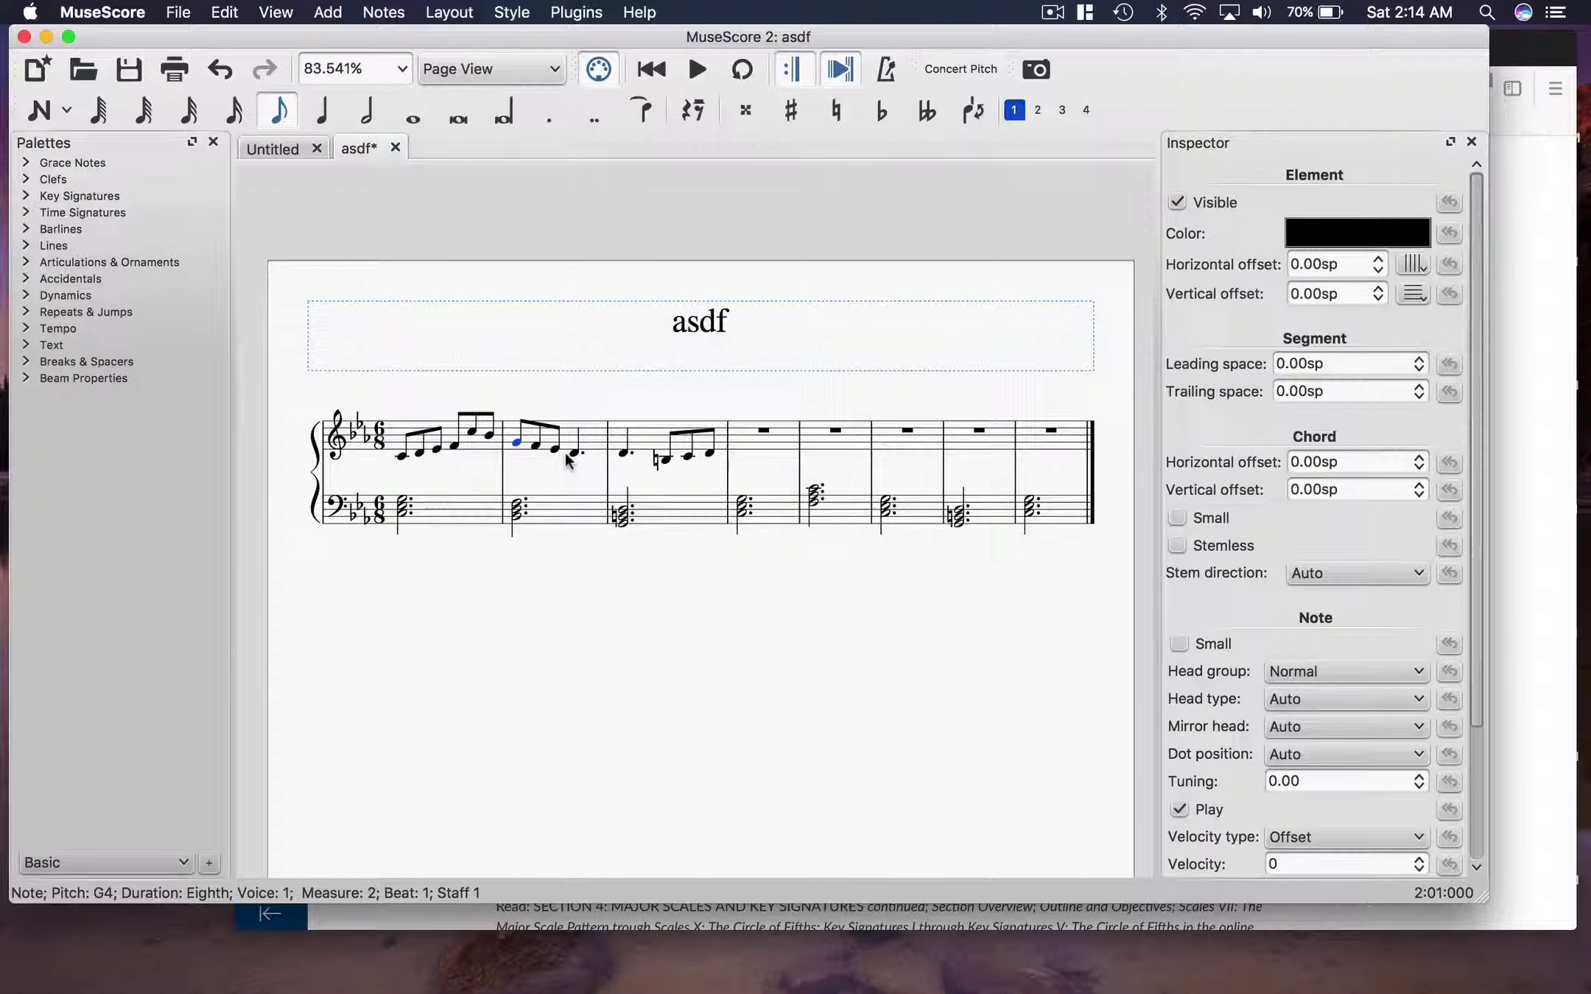
# Rewind and replay the revised score from the beginning
pyautogui.click(651, 72)
pyautogui.click(705, 72)
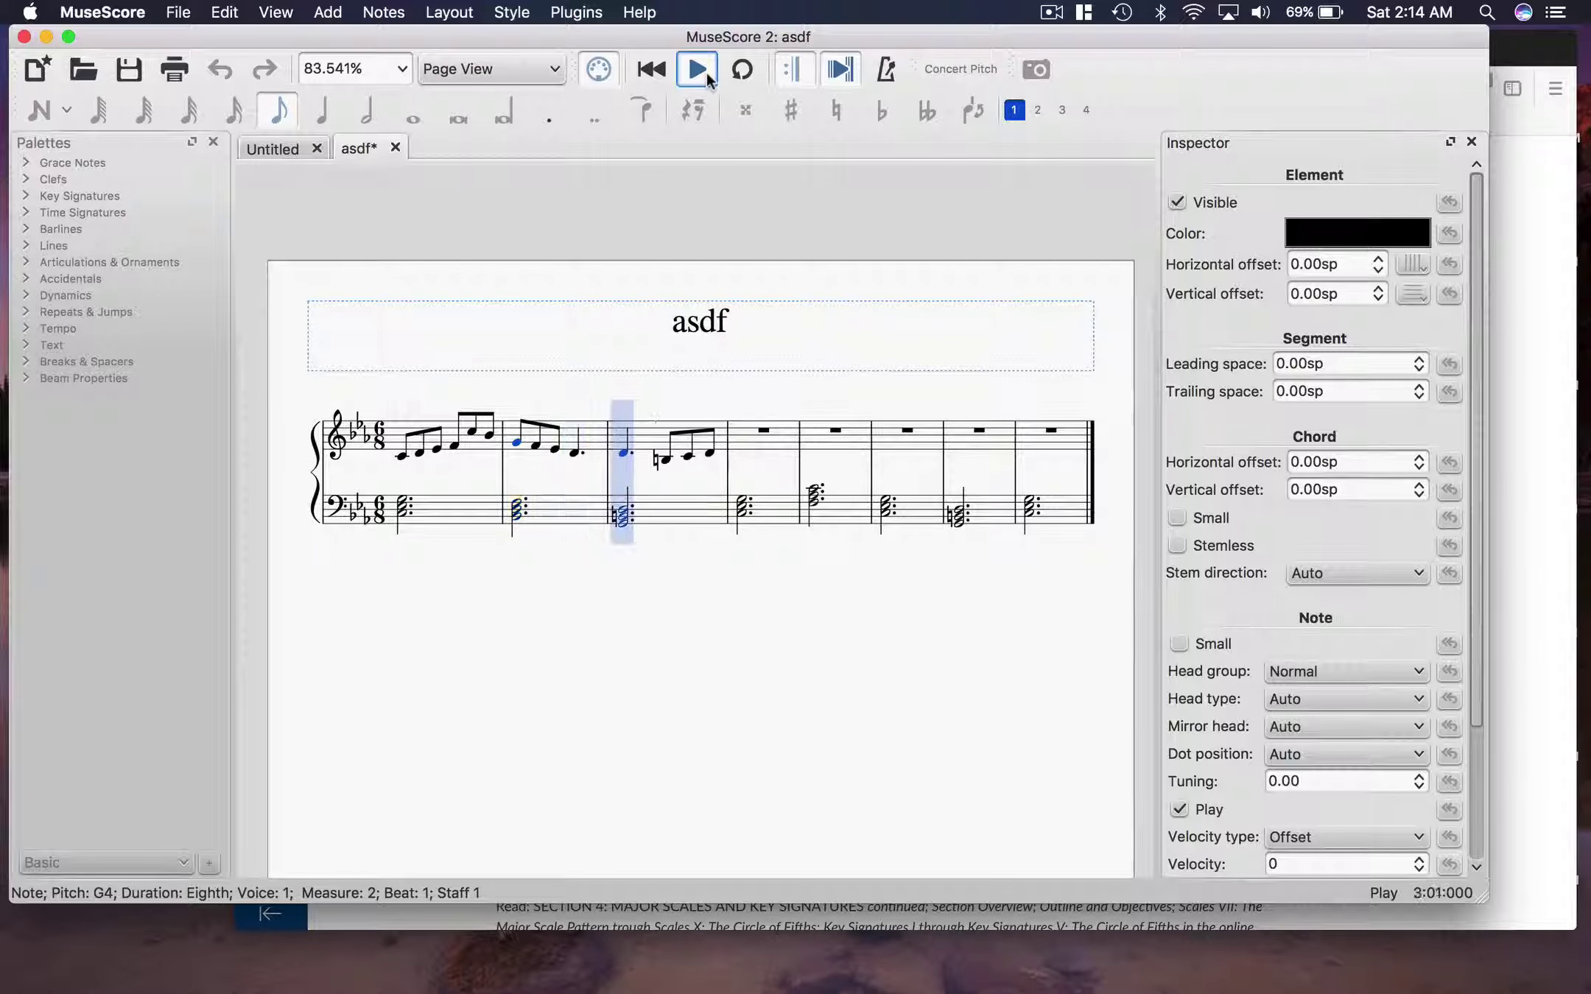
pyautogui.press('space')
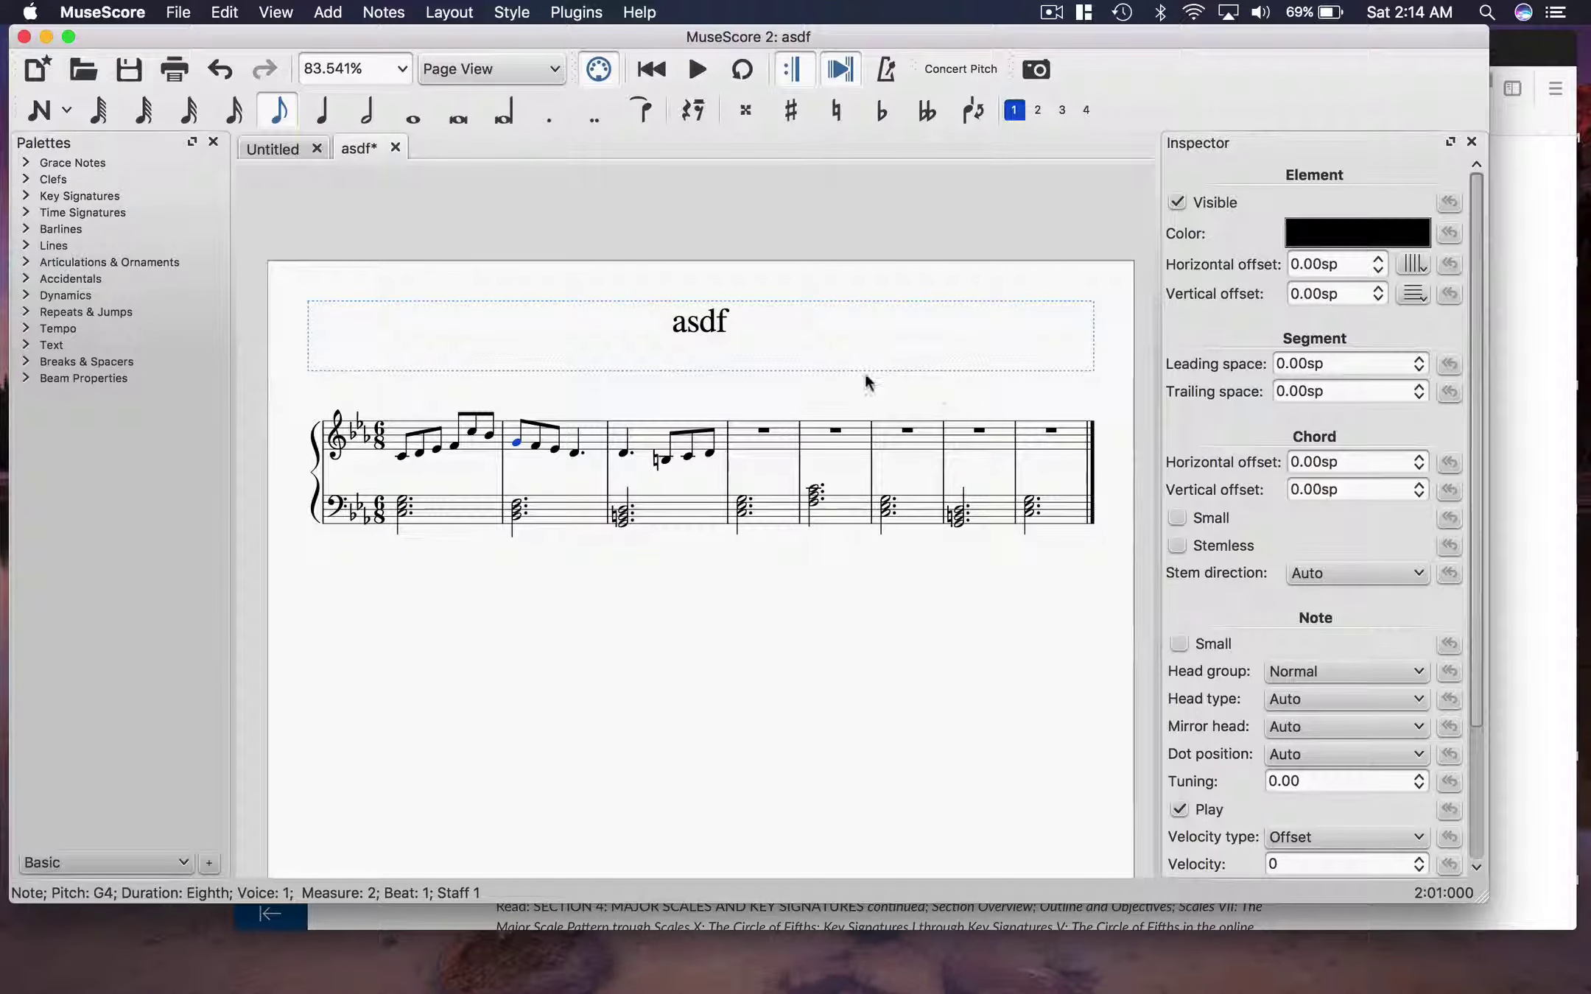
pyautogui.click(181, 15)
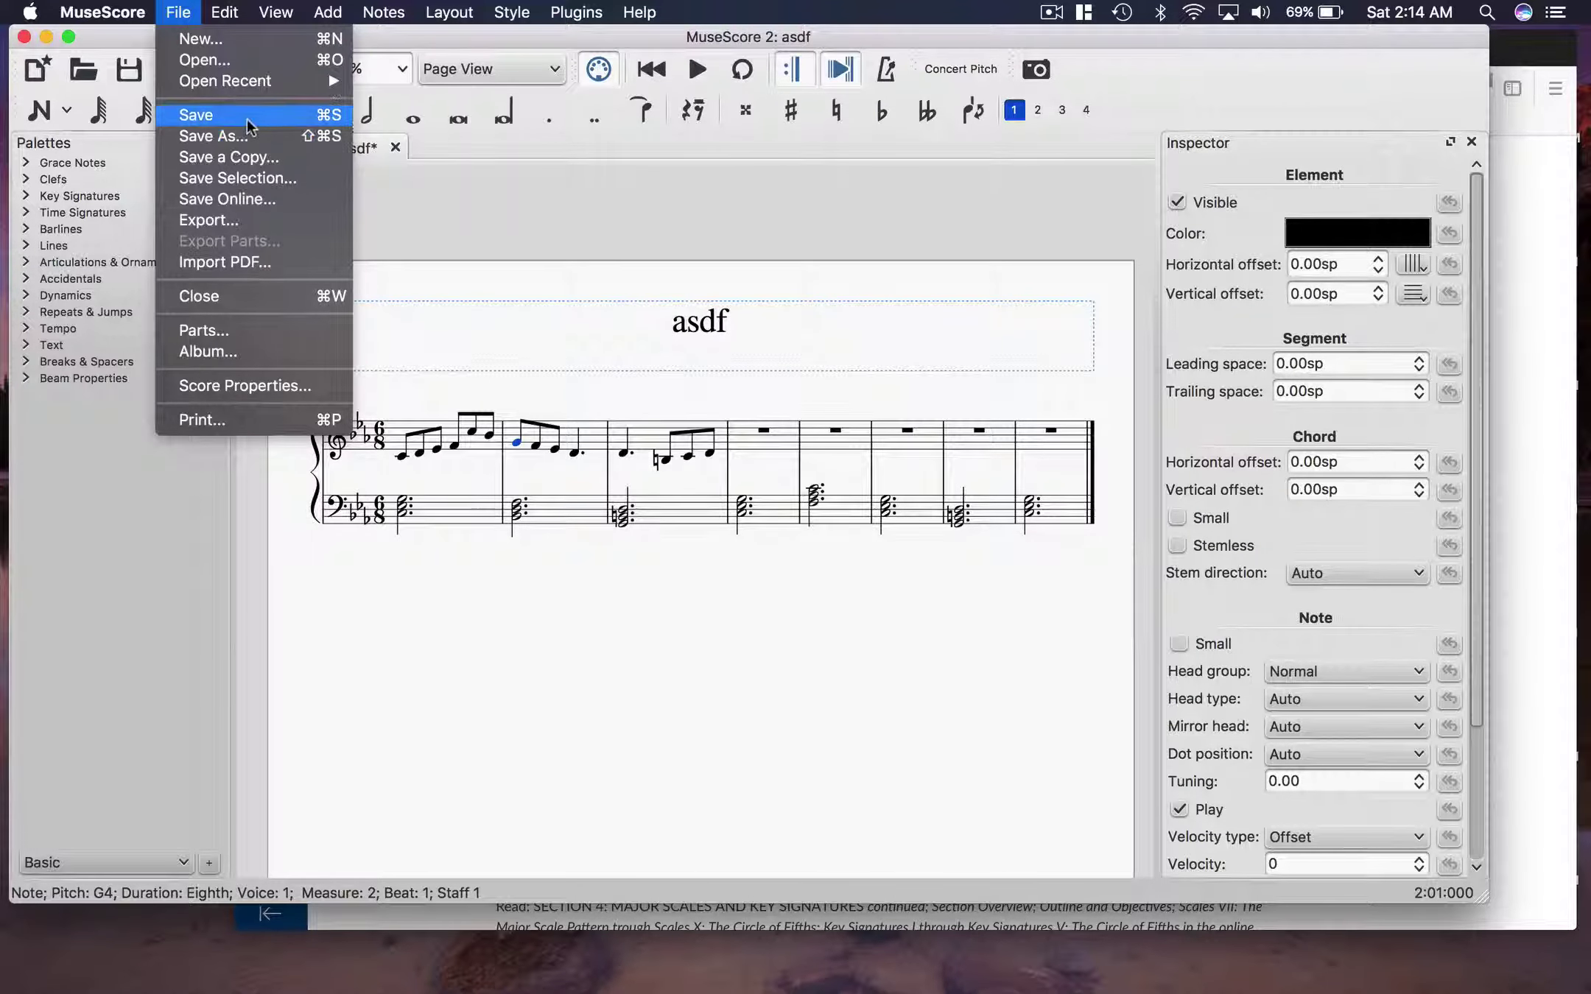
pyautogui.click(316, 114)
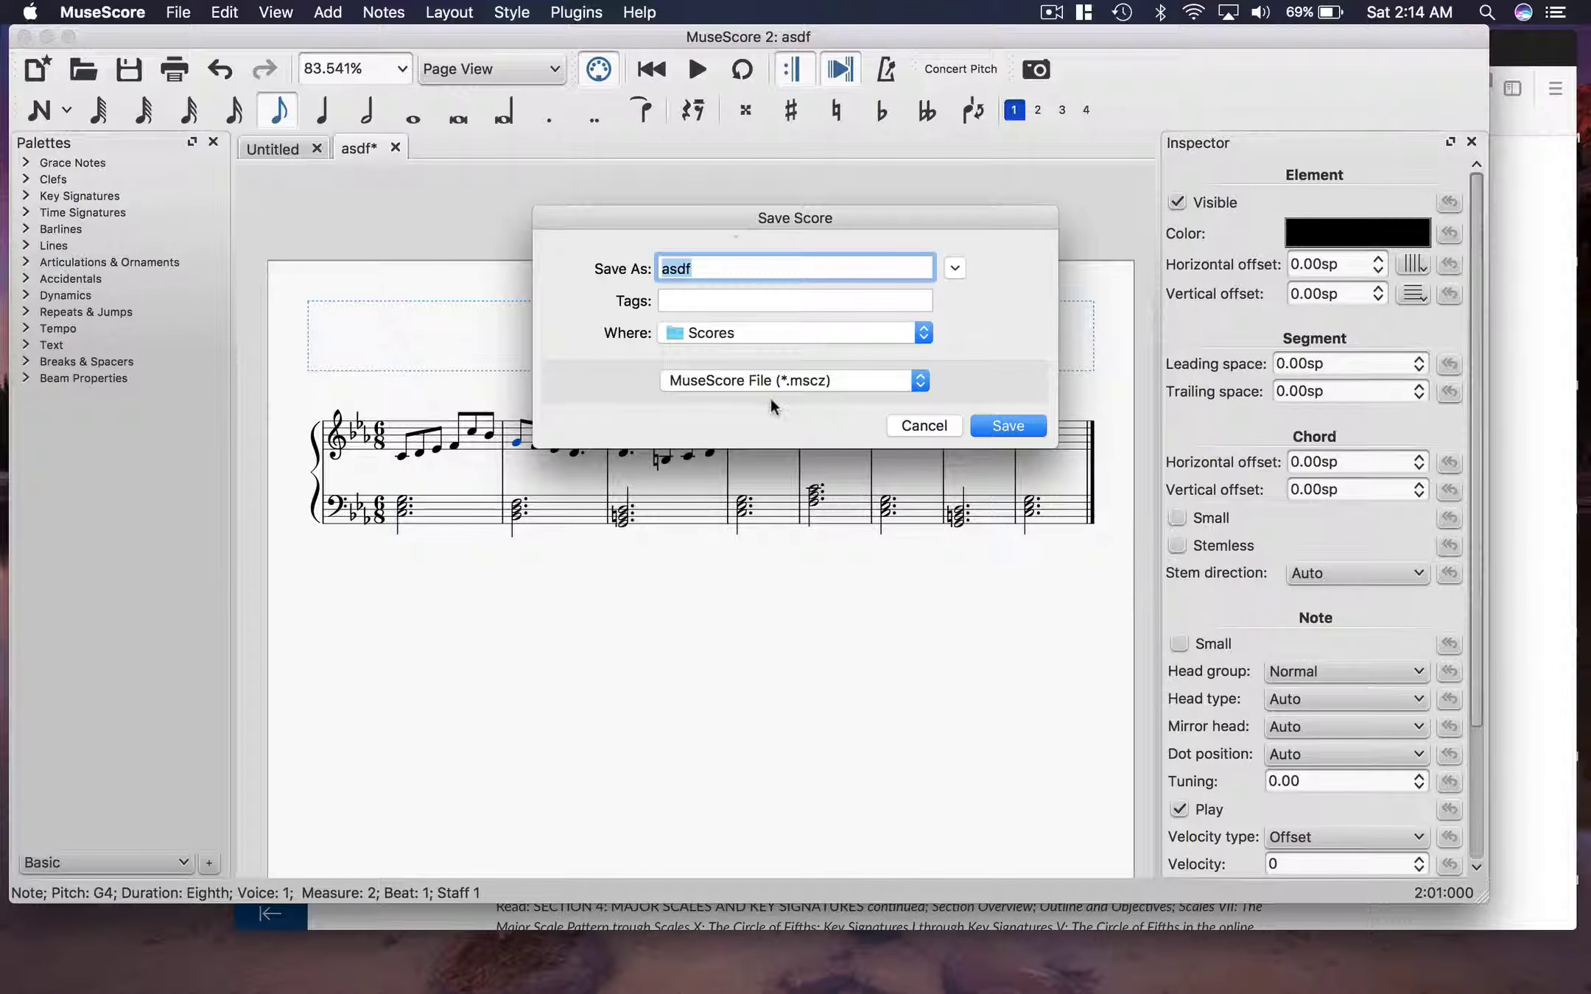
pyautogui.click(745, 332)
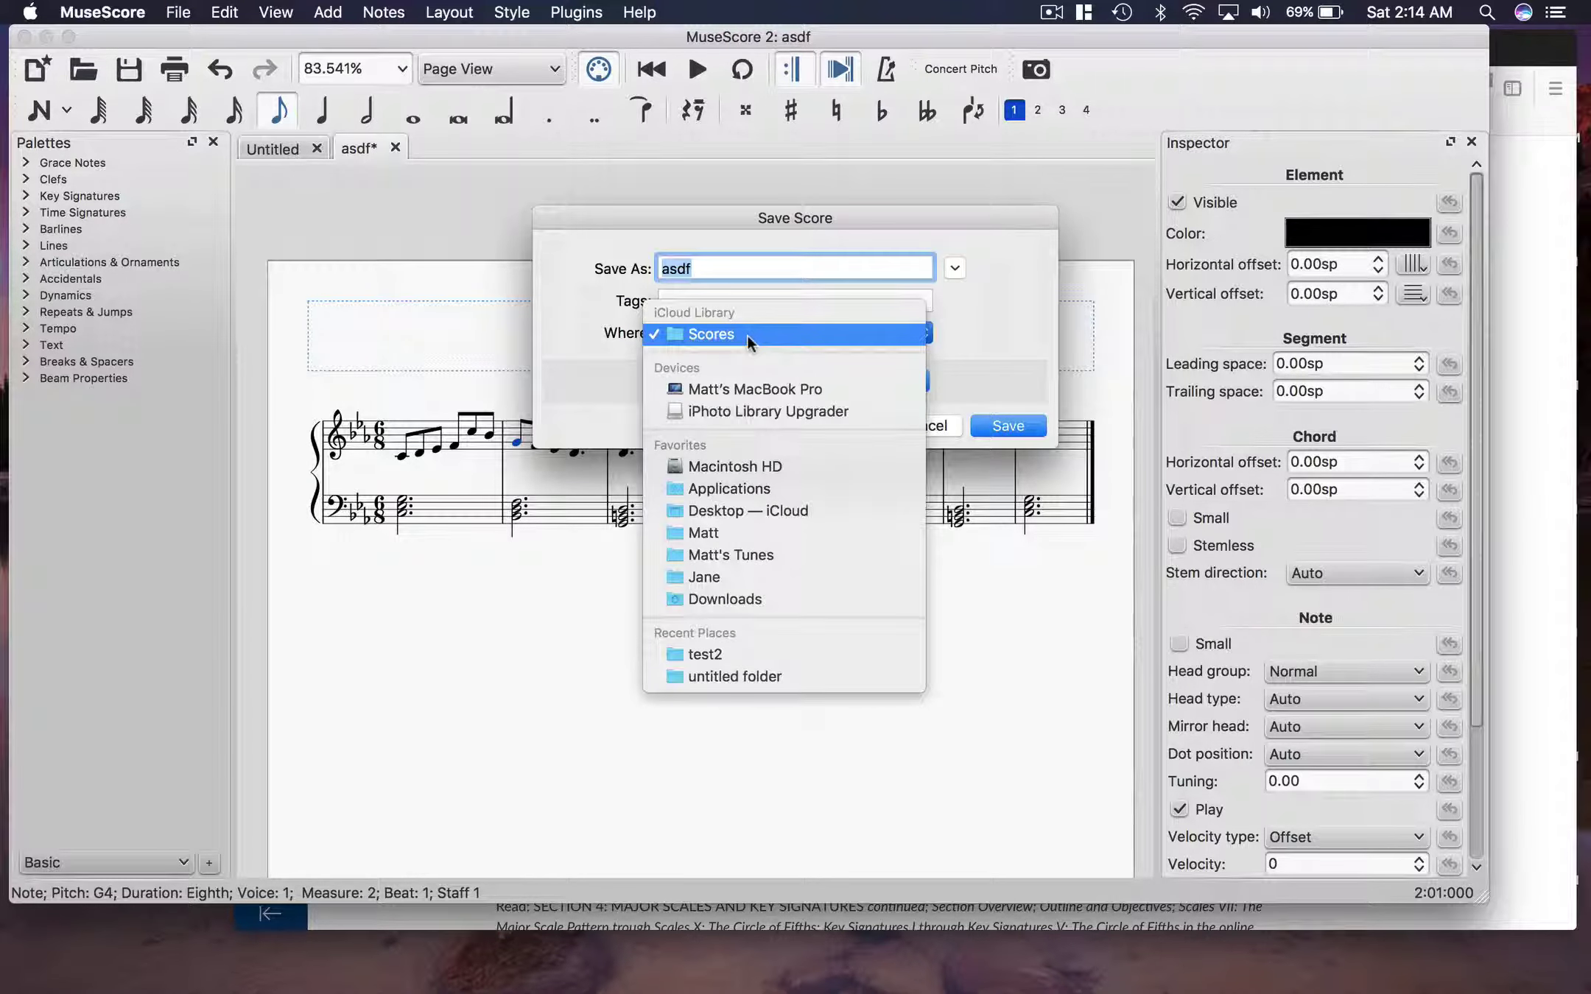
pyautogui.click(980, 619)
pyautogui.click(924, 426)
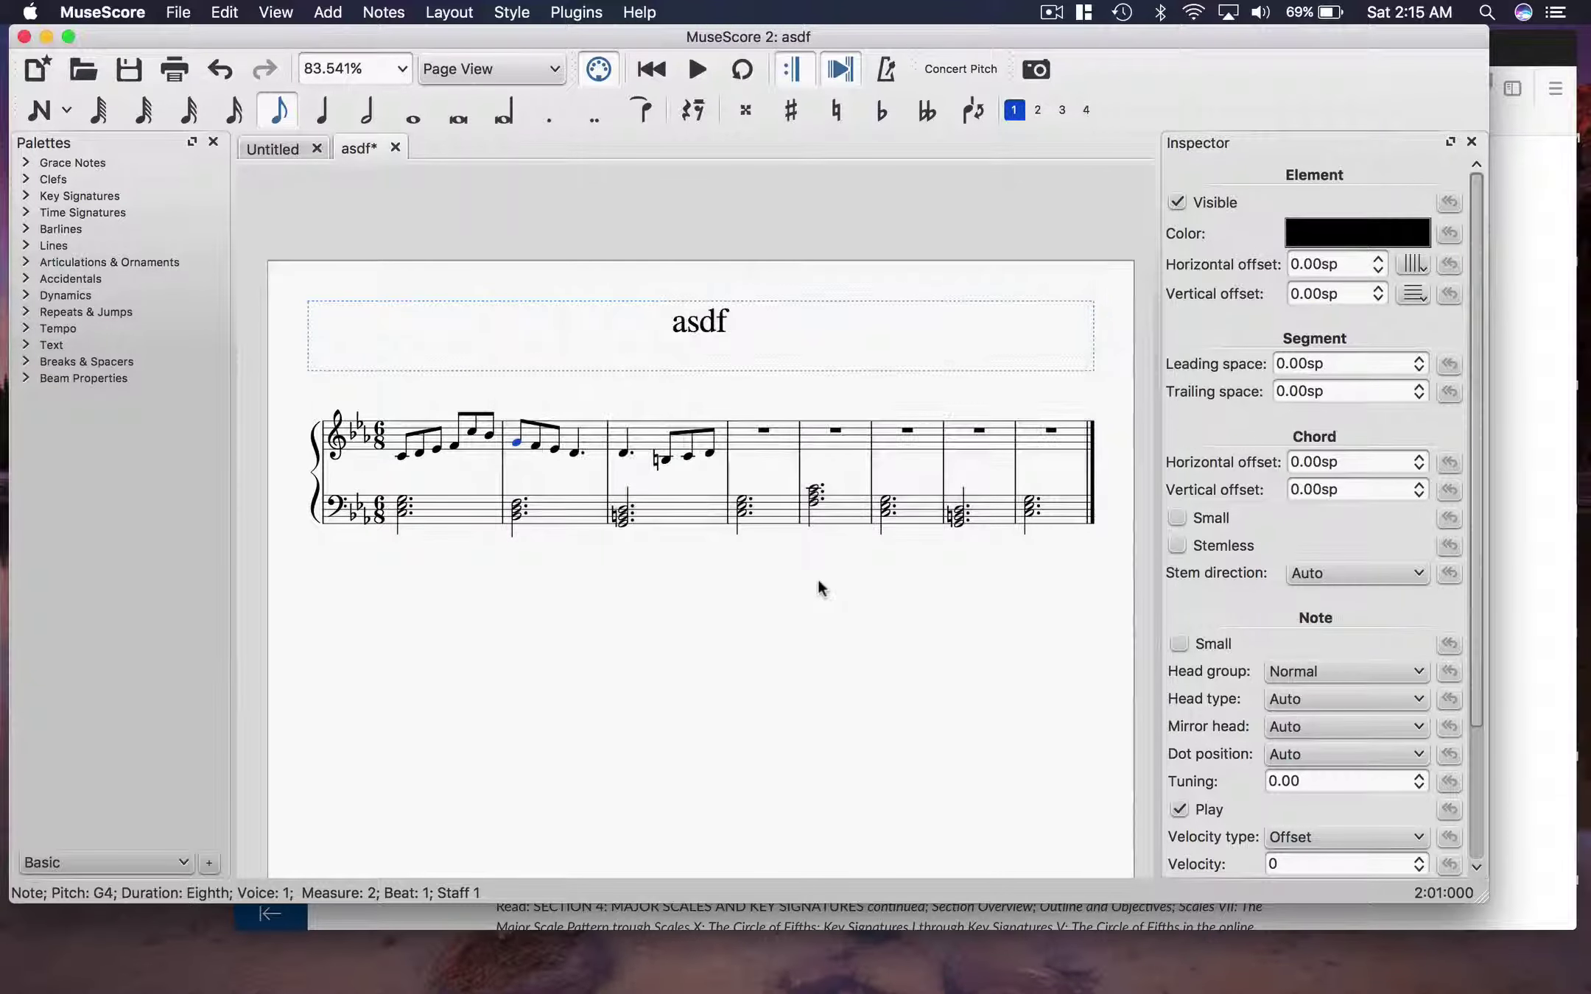